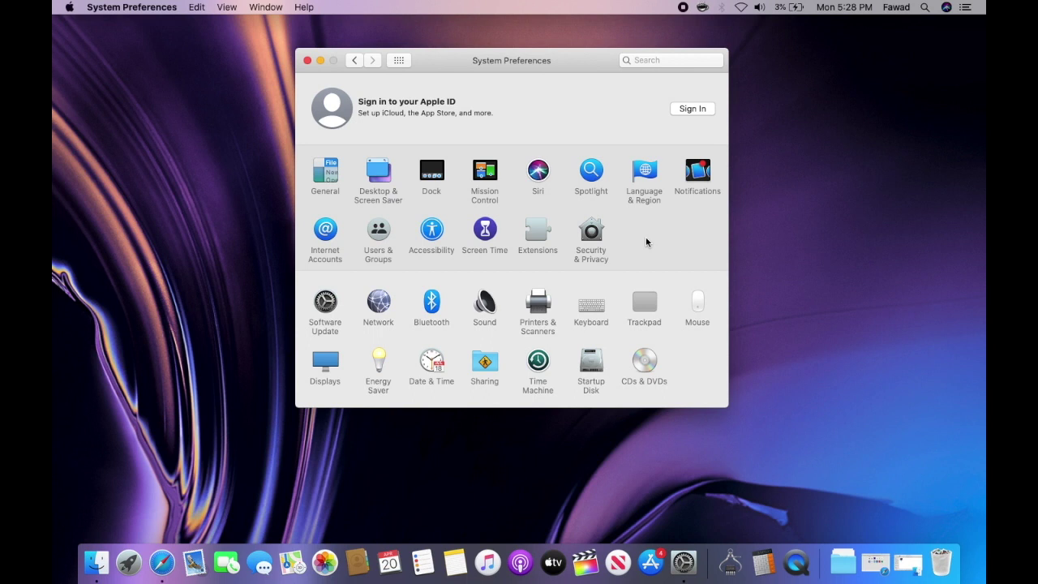
Step: Close System Preferences, reopen it from Launchpad and open the General settings
click(308, 61)
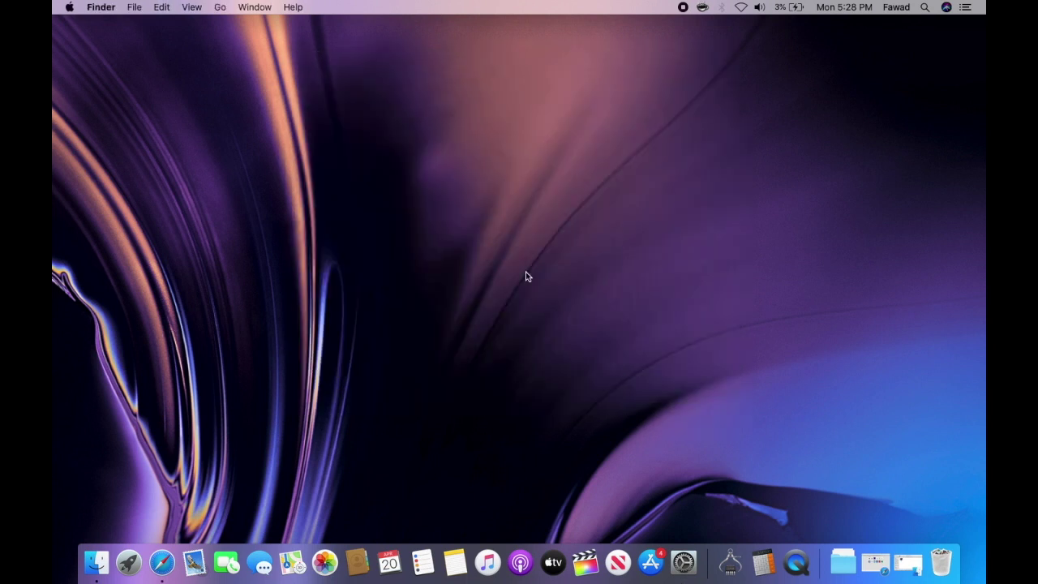
key(F4)
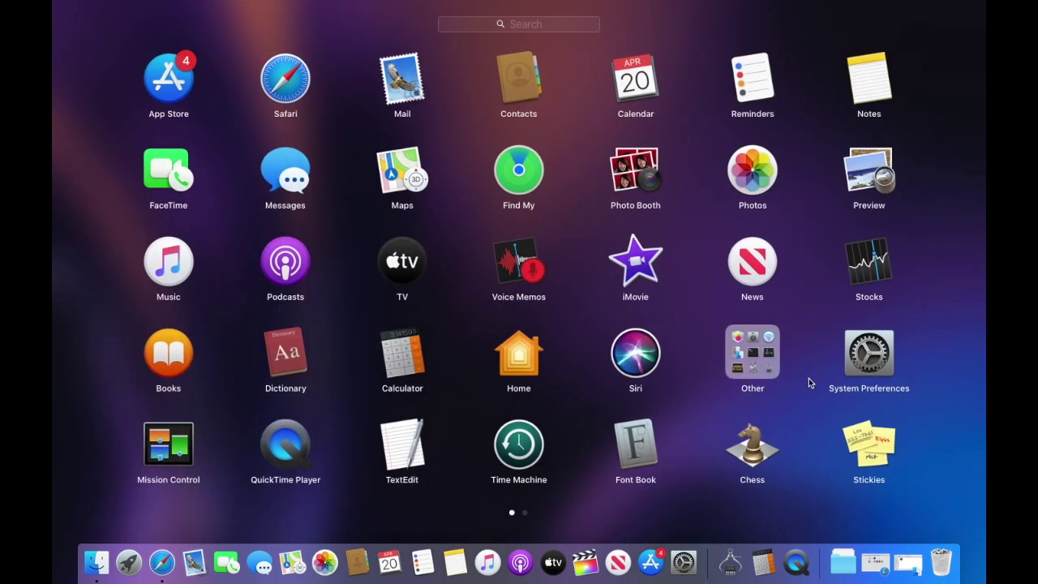
click(869, 353)
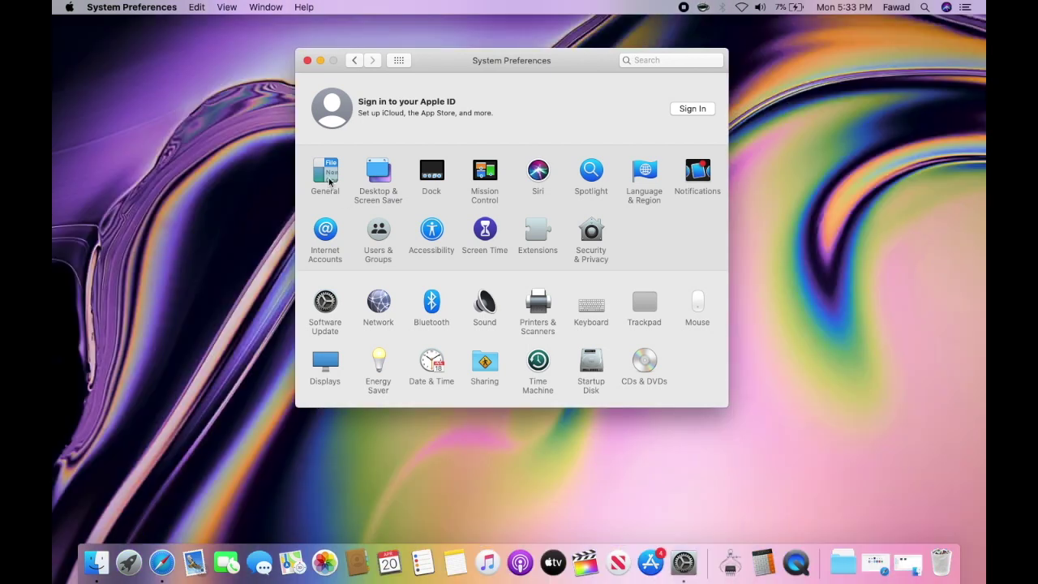
click(329, 182)
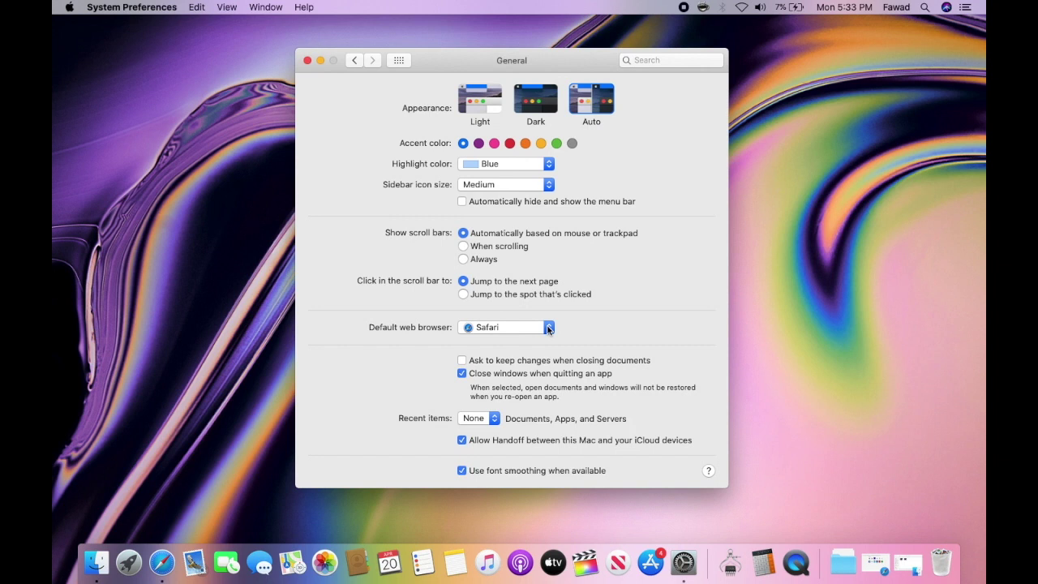
Step: Set the default web browser to Google Chrome, and switch it back to Safari
click(549, 328)
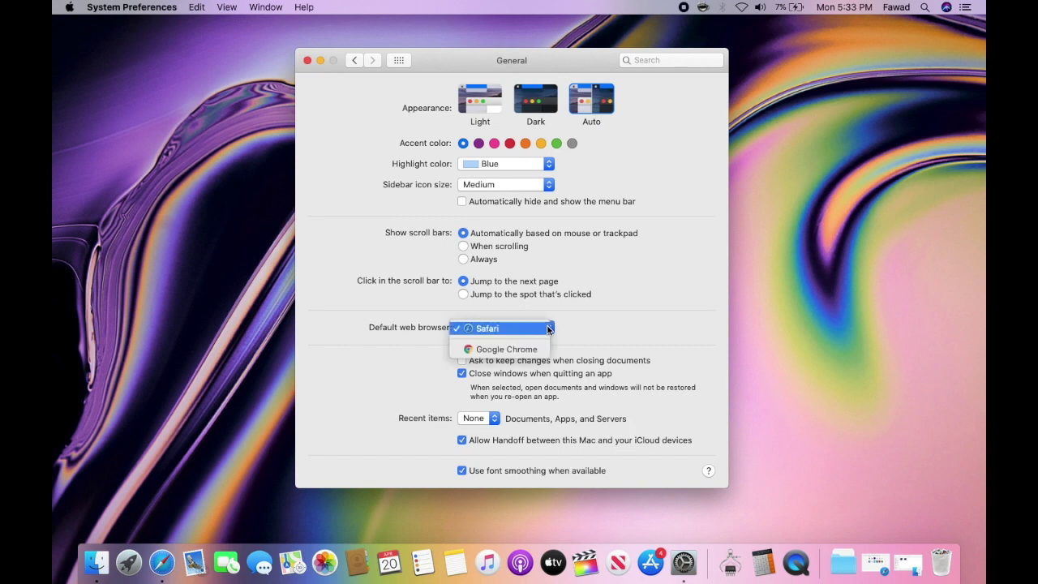
click(542, 350)
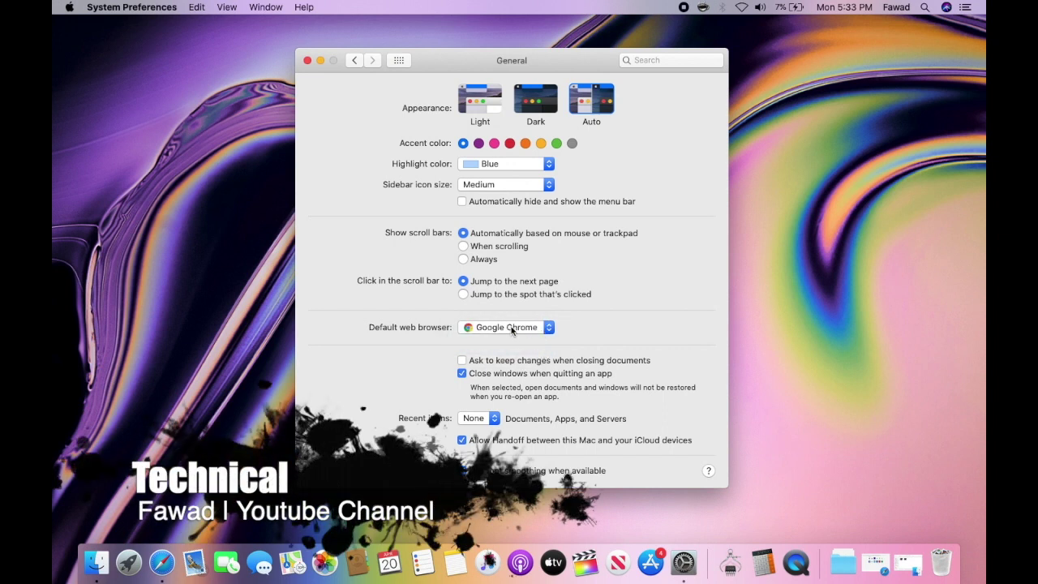
click(511, 328)
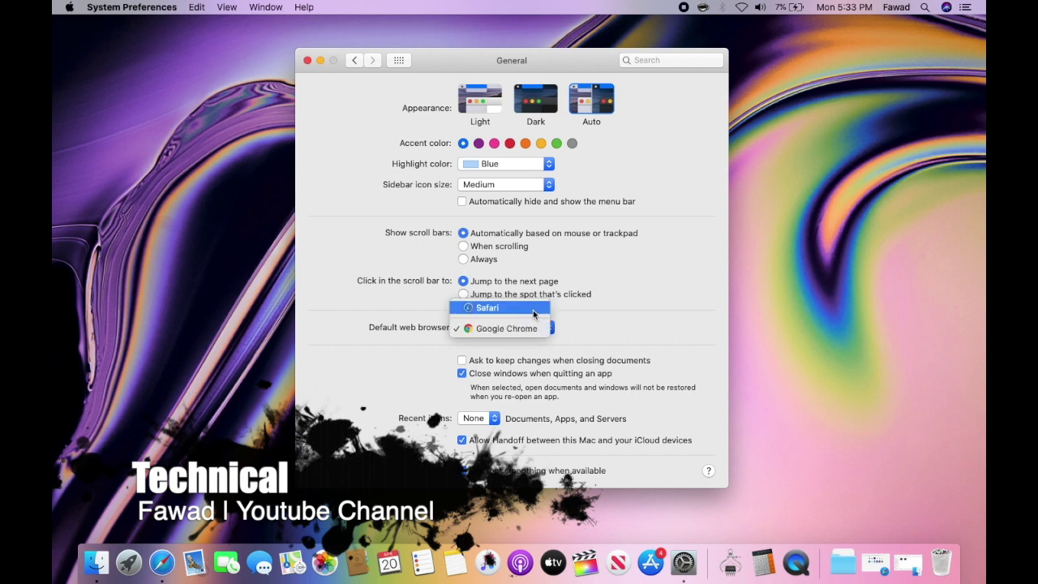
click(490, 307)
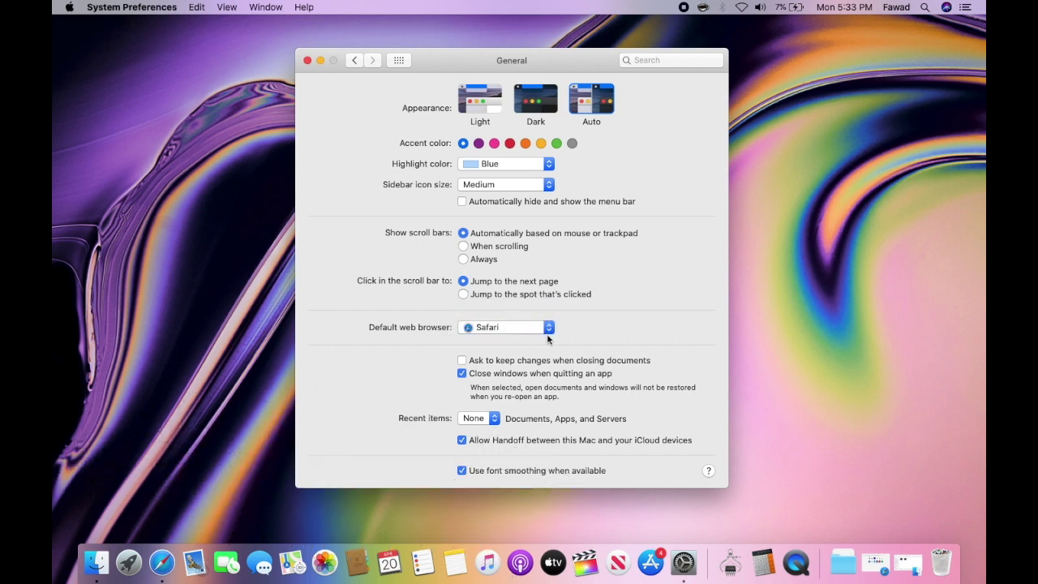
Step: Set the number of recent items to 5, and return it to None
click(486, 418)
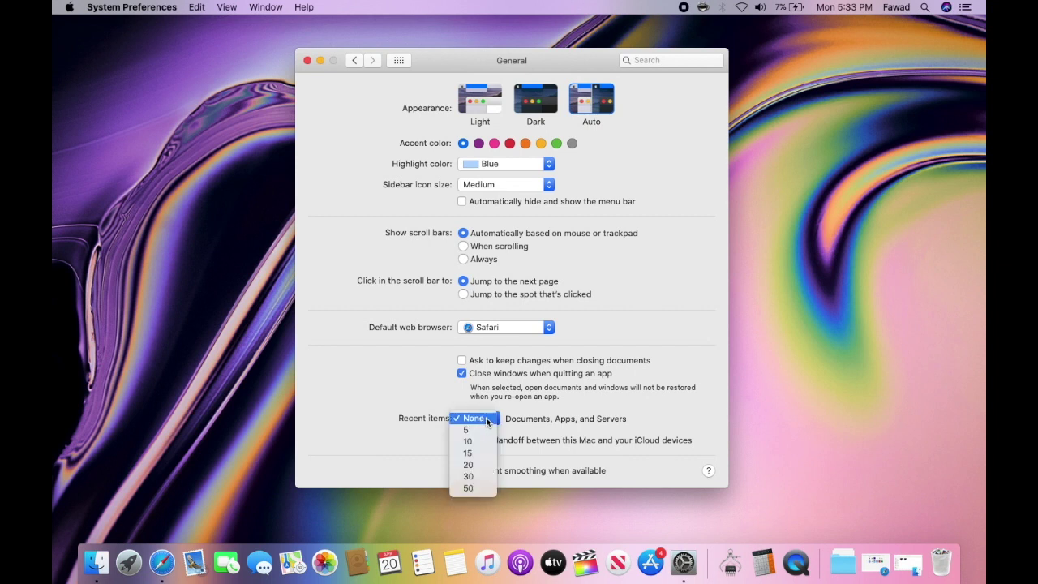
click(487, 421)
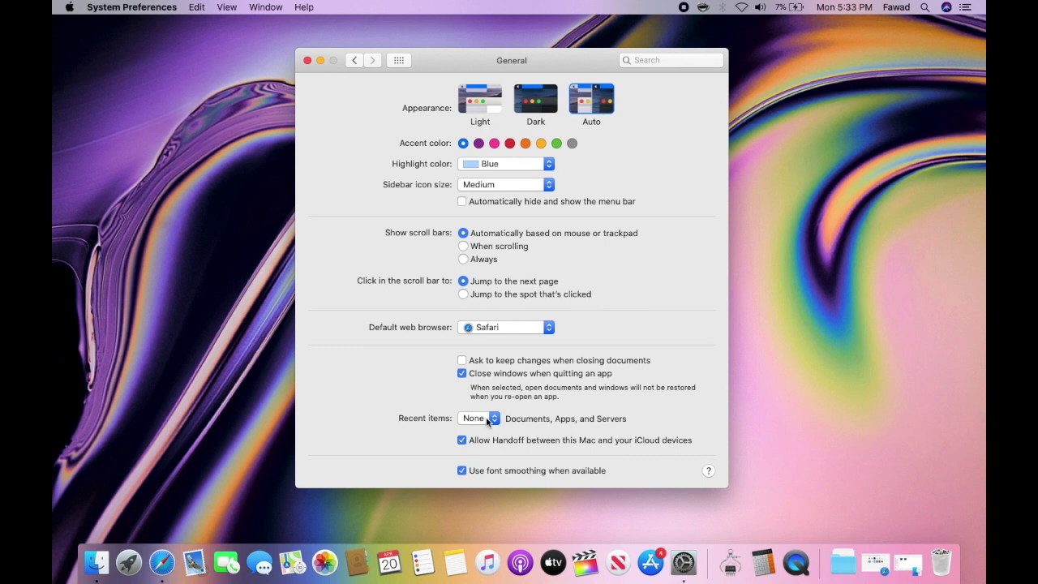
click(489, 421)
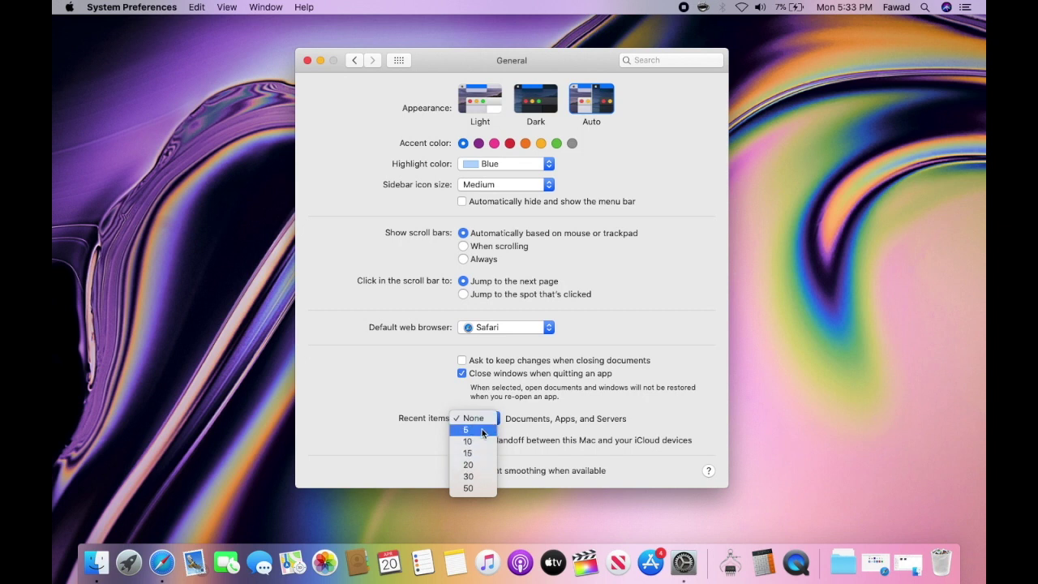
click(483, 434)
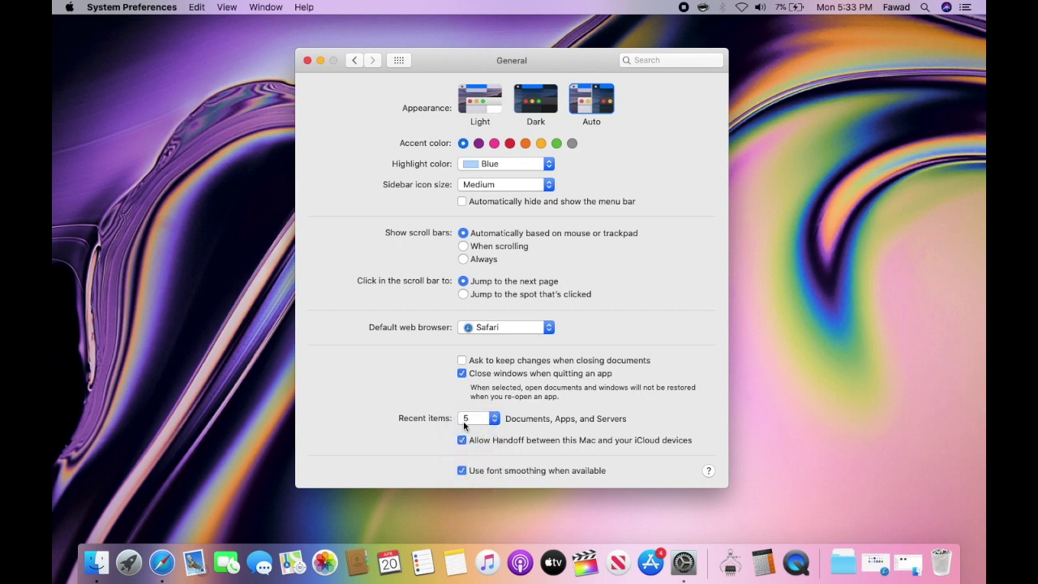
click(493, 420)
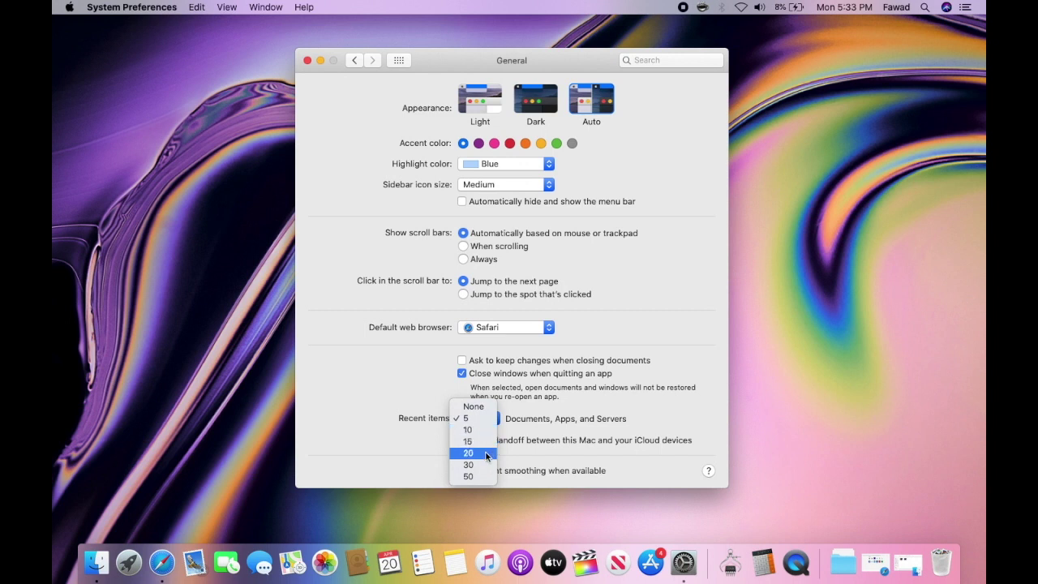
click(474, 406)
Step: Open the Desktop & Screen Saver settings and browse the available Apple desktop pictures
click(399, 60)
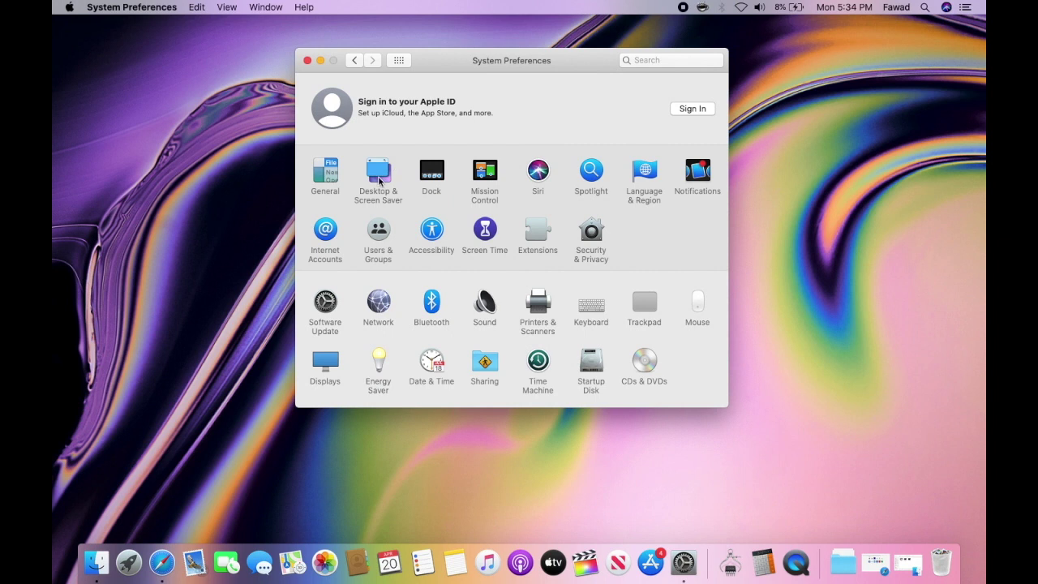
click(379, 174)
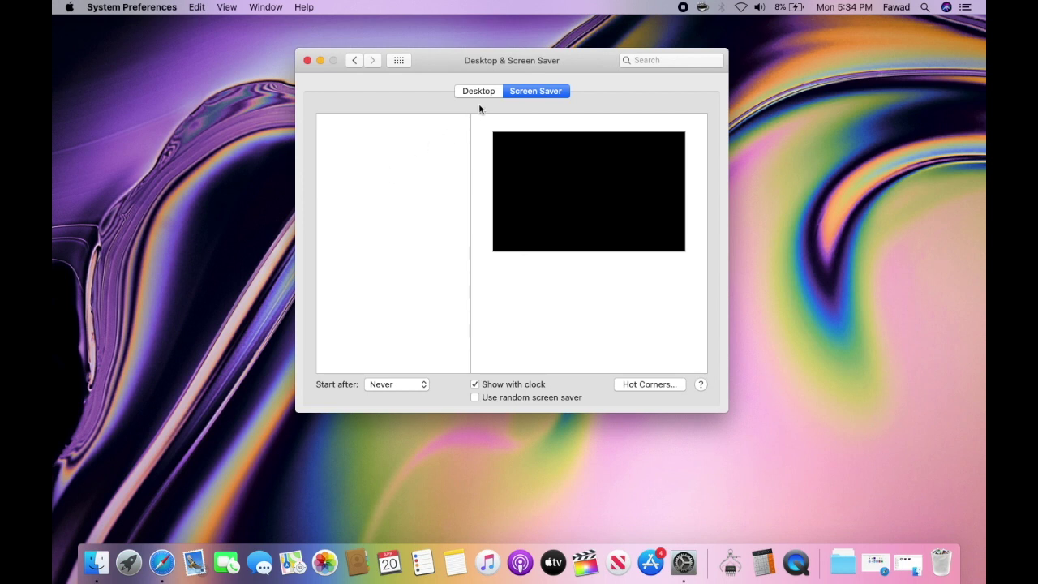
click(497, 91)
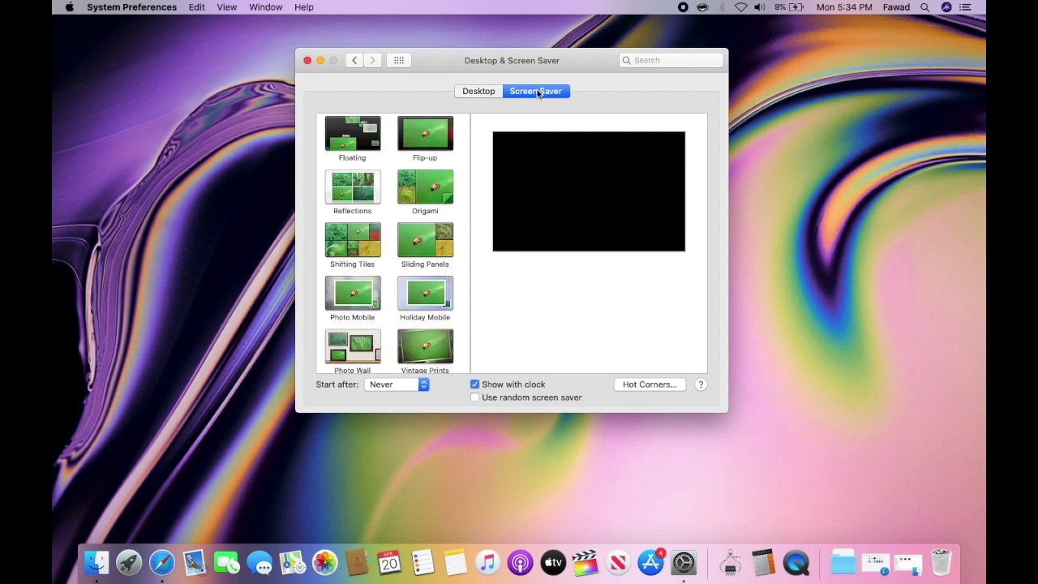
click(489, 100)
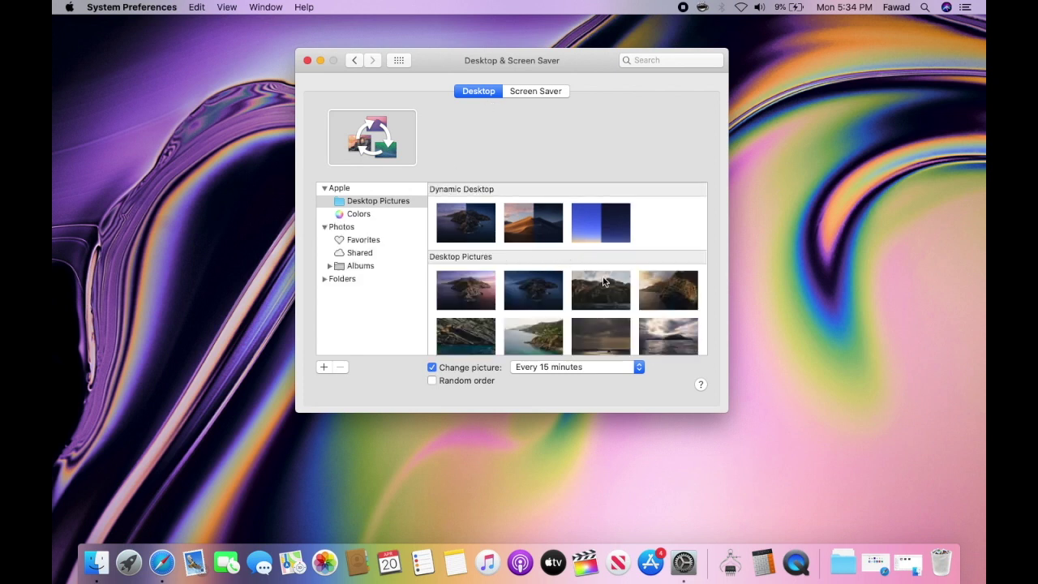
scroll(603, 284, down, 10)
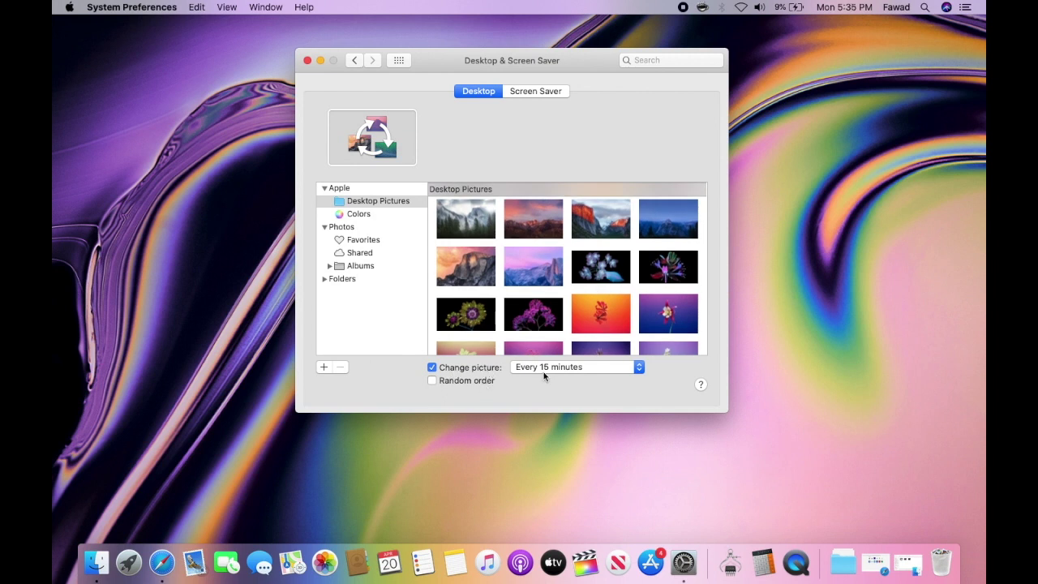
Step: Turn random picture order on and off, and open the chooser for adding a picture folder, cancelling it without a selection
click(432, 381)
click(432, 383)
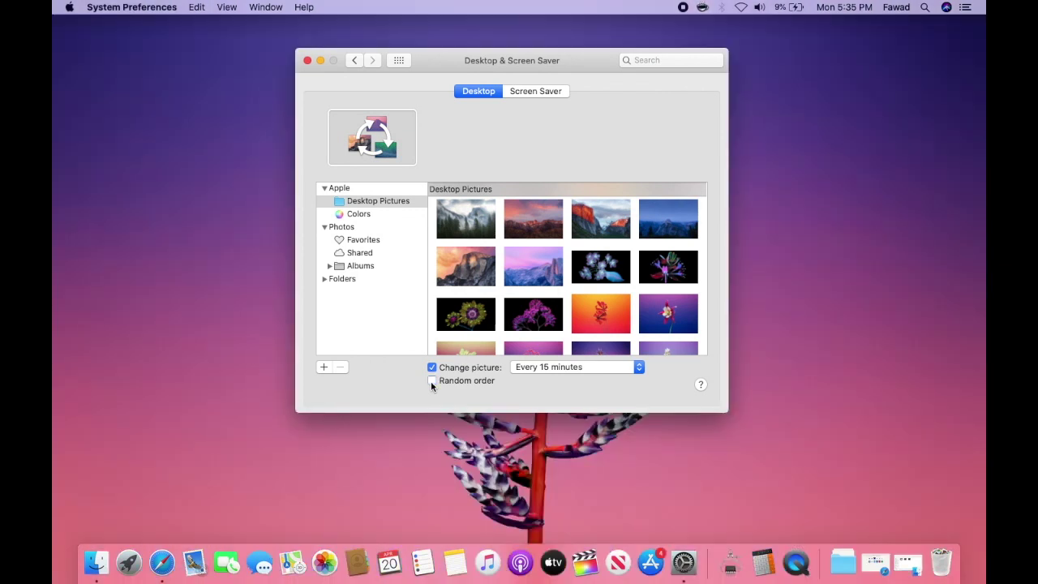
click(324, 279)
click(323, 368)
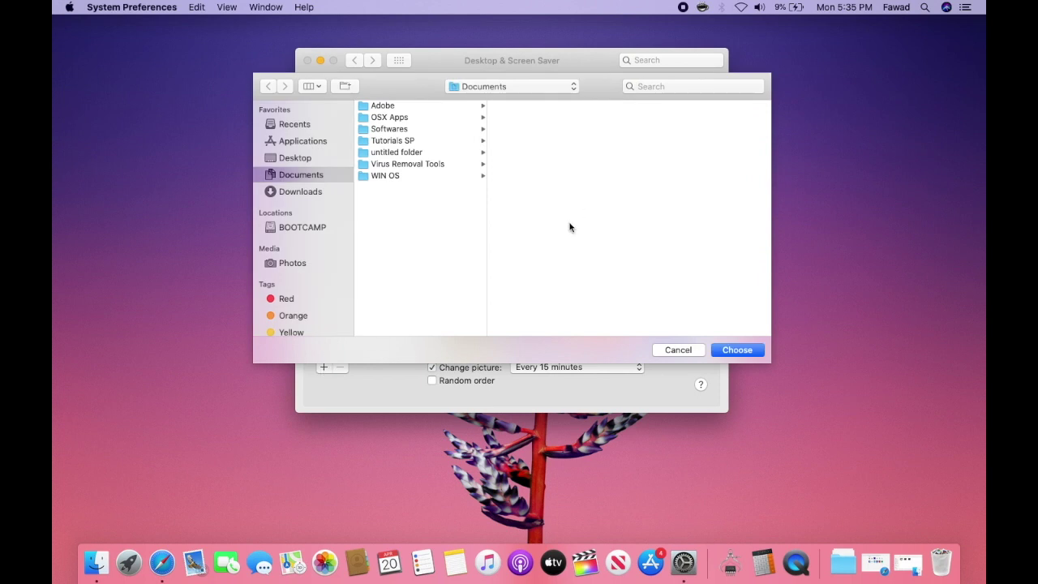
click(680, 351)
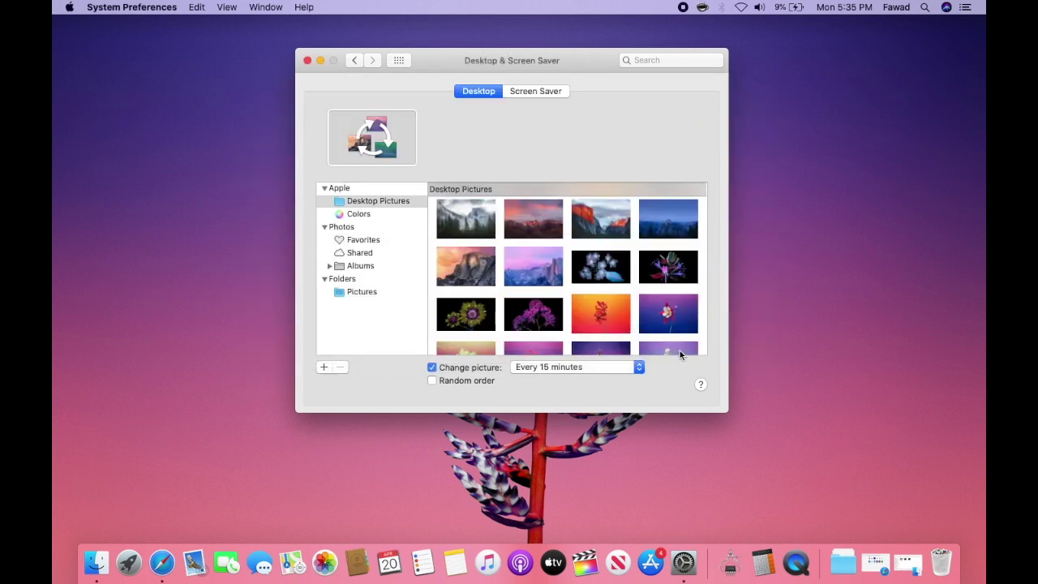
Step: Review the available screen savers and the start-after delay options without changing them
click(563, 91)
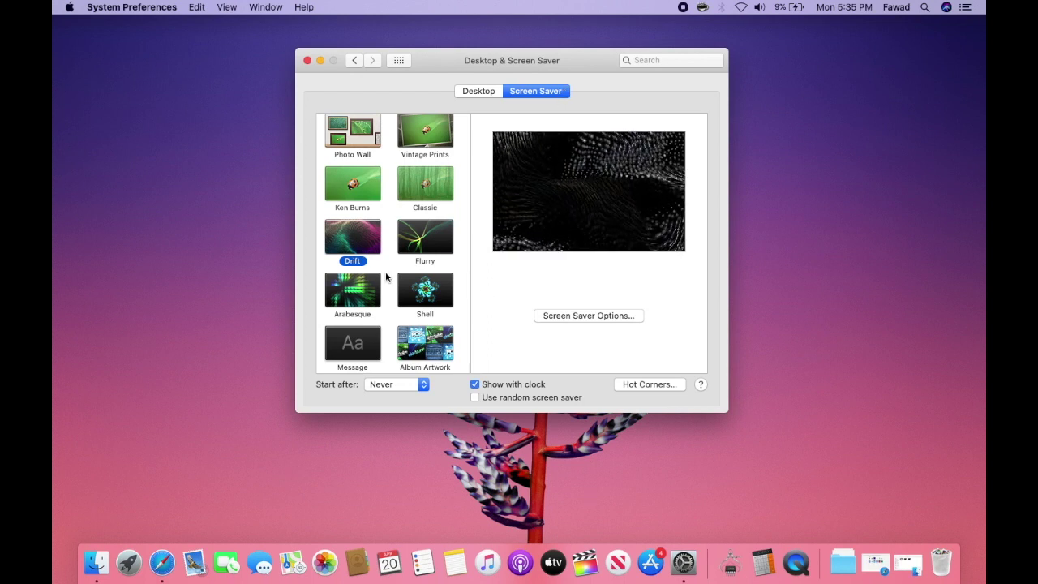
scroll(387, 280, down, 3)
scroll(387, 280, up, 3)
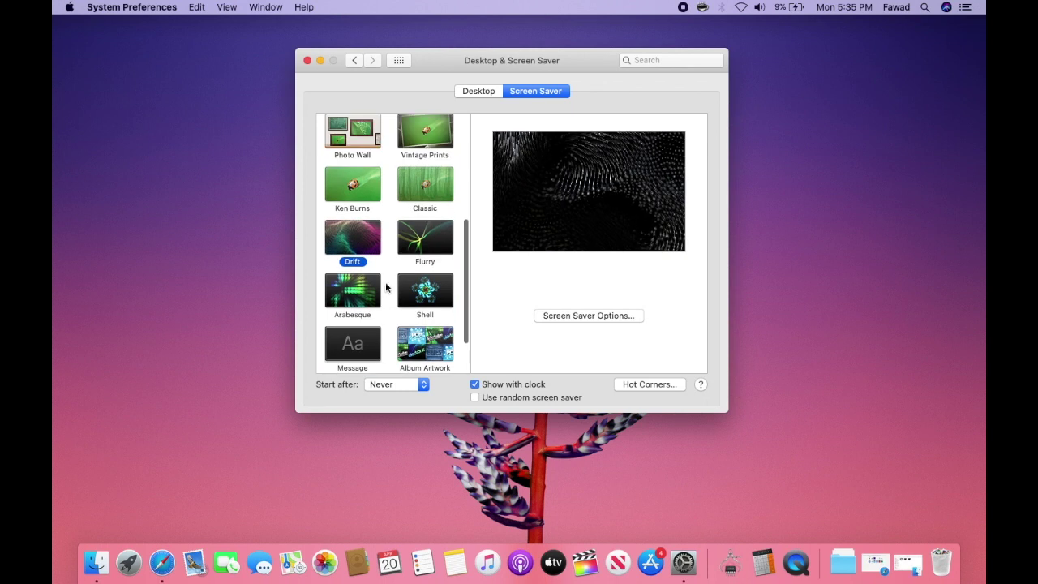
click(422, 386)
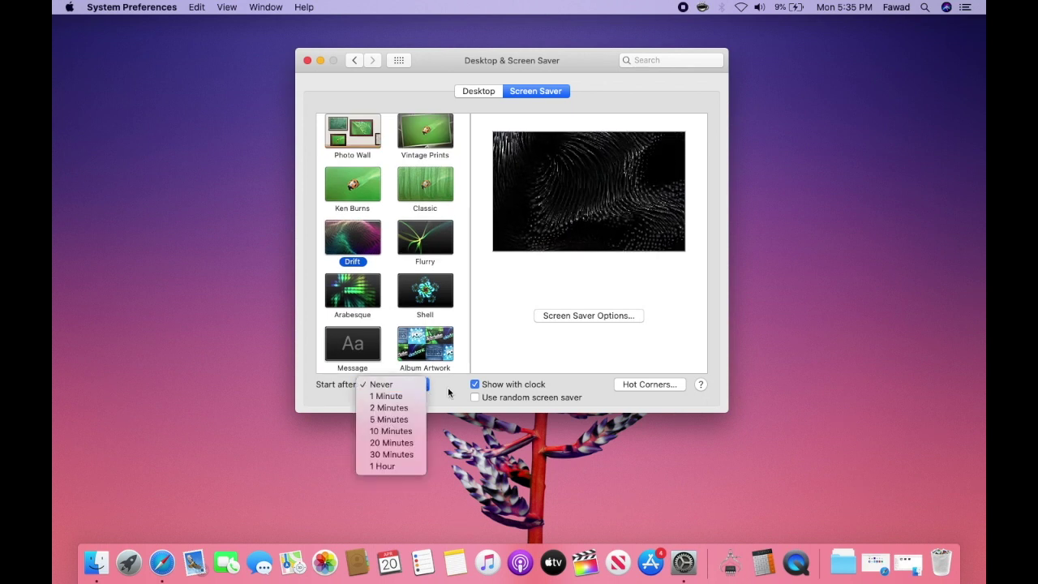
click(449, 393)
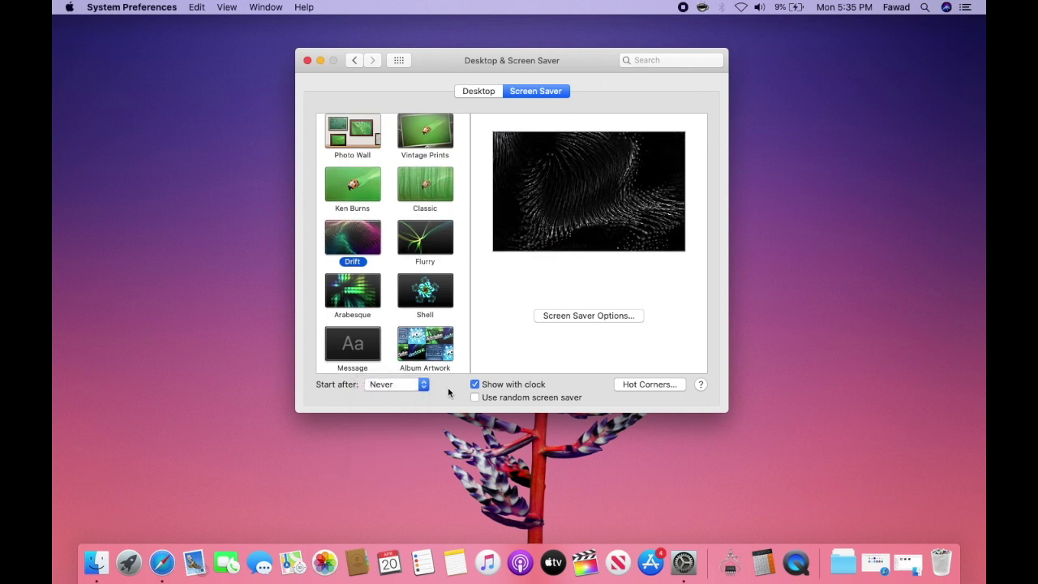
Step: In the Dock settings, enlarge the Dock slightly and move its magnification to minimum and back to maximum
click(400, 65)
click(435, 176)
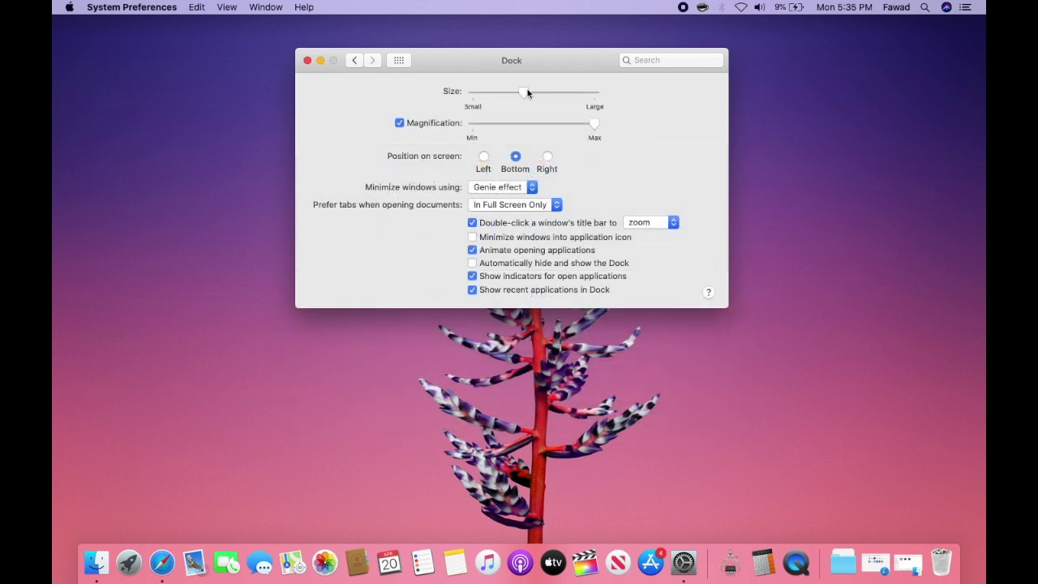
mouse_move(524, 93)
mouse_down()
mouse_move(475, 92)
mouse_move(598, 95)
mouse_move(496, 97)
mouse_move(533, 98)
mouse_up()
drag(593, 124, 437, 126)
drag(472, 126, 600, 144)
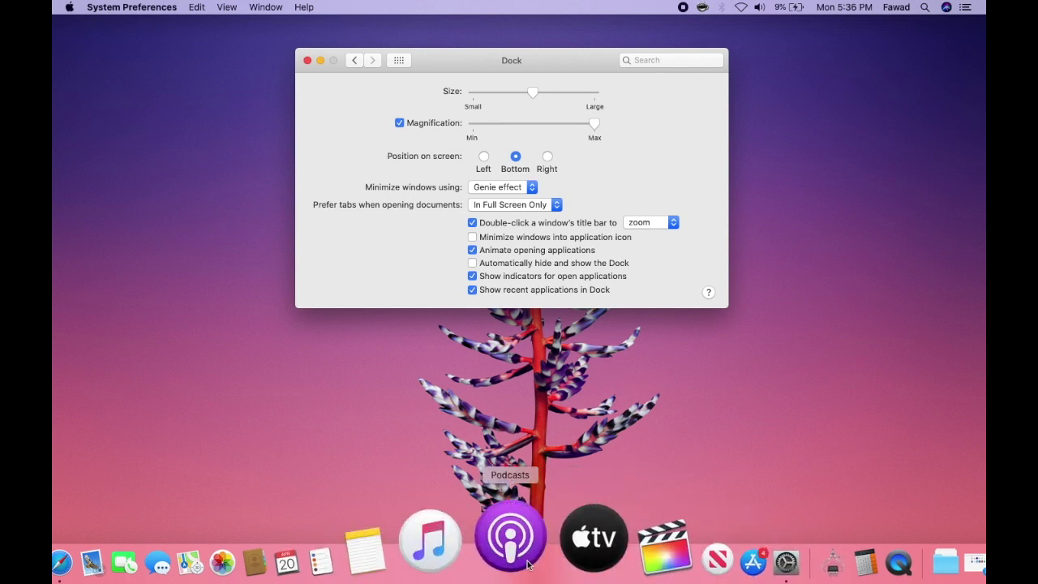
Step: Try the Dock at the left and right of the screen, and return its position to Bottom
click(484, 158)
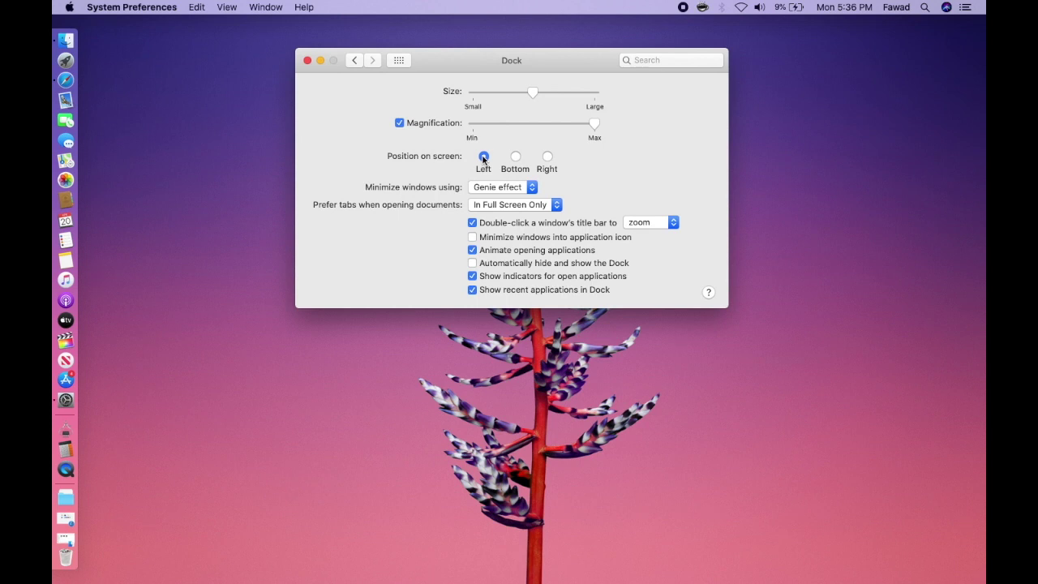
click(516, 157)
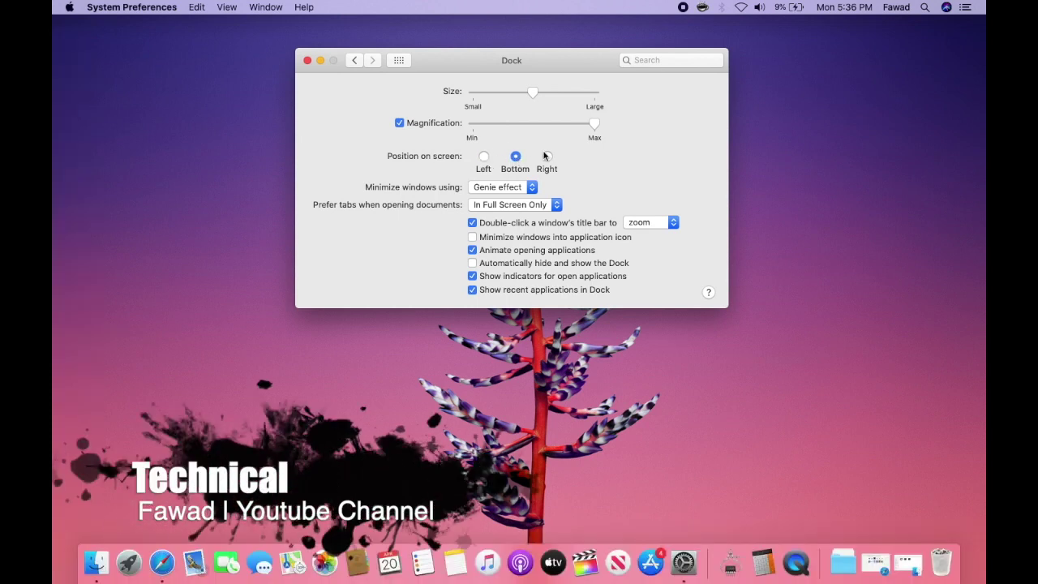
click(550, 158)
click(515, 159)
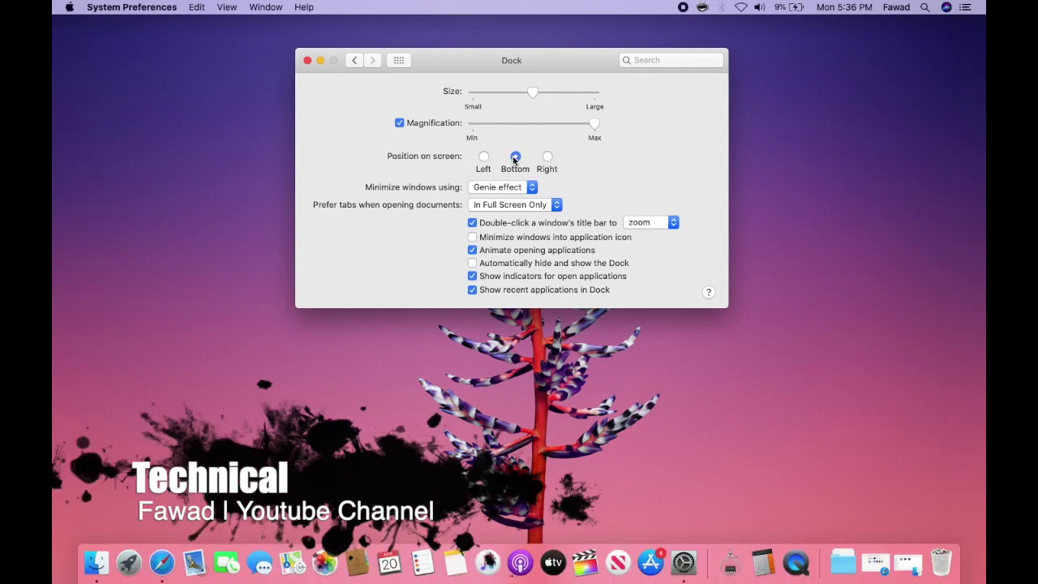
Step: Set windows to minimize using the Scale effect, and test it by restoring and minimizing the Safari window
click(532, 189)
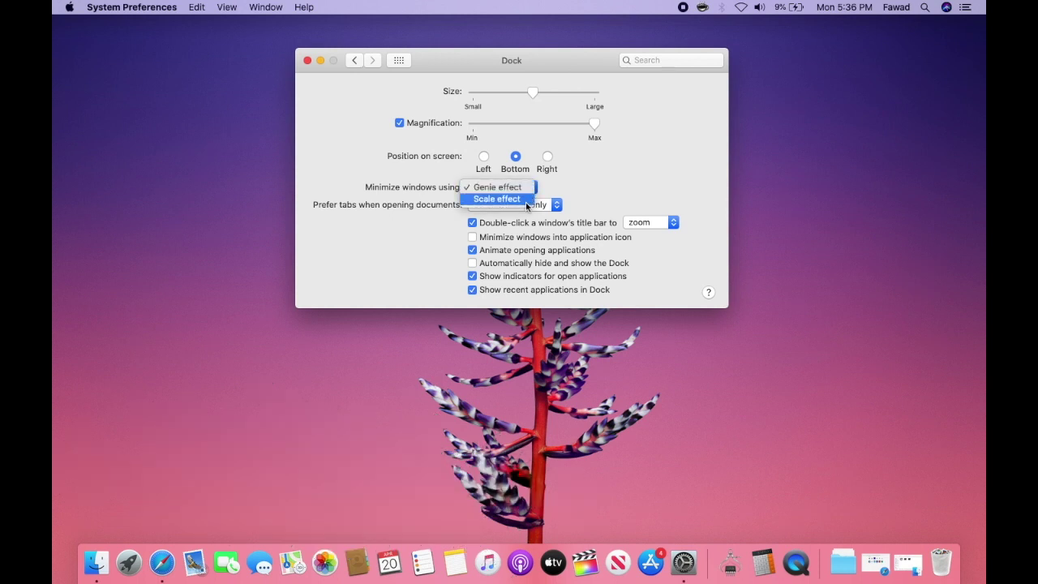
click(526, 202)
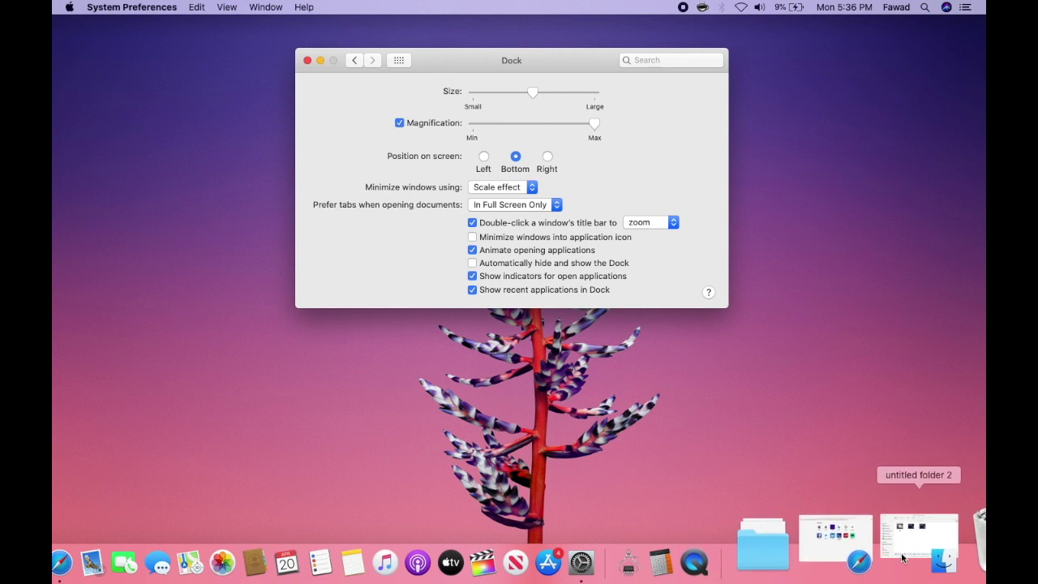
click(870, 555)
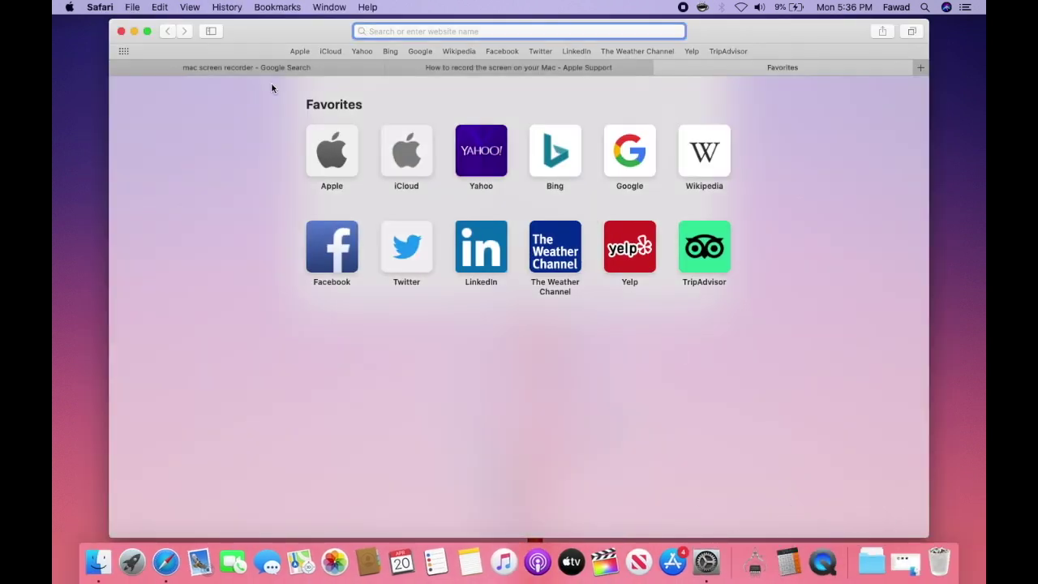
click(135, 32)
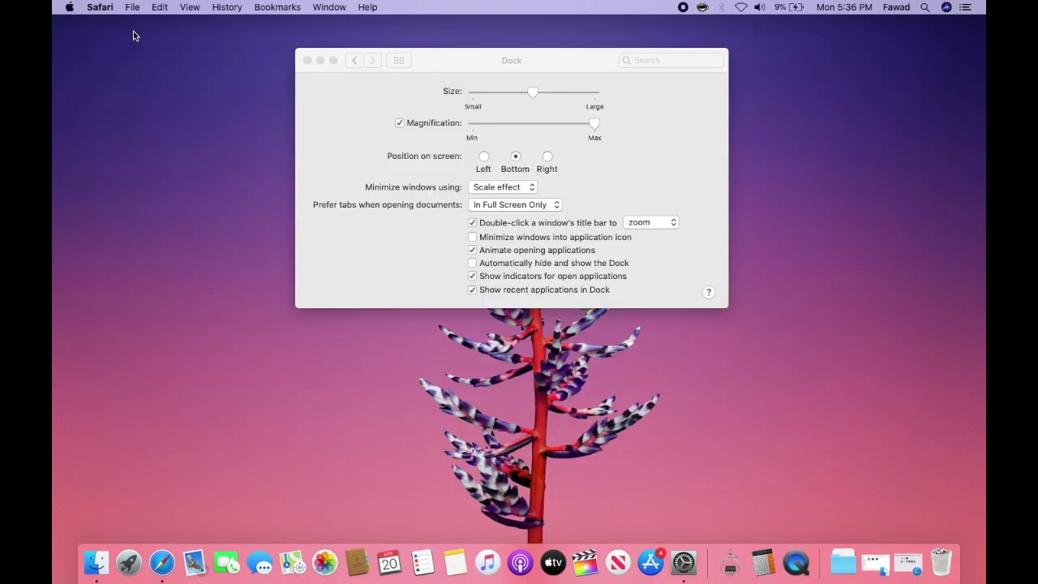
Step: Set windows to minimize using the Genie effect, and test it by restoring and minimizing the Safari window
click(307, 238)
click(485, 189)
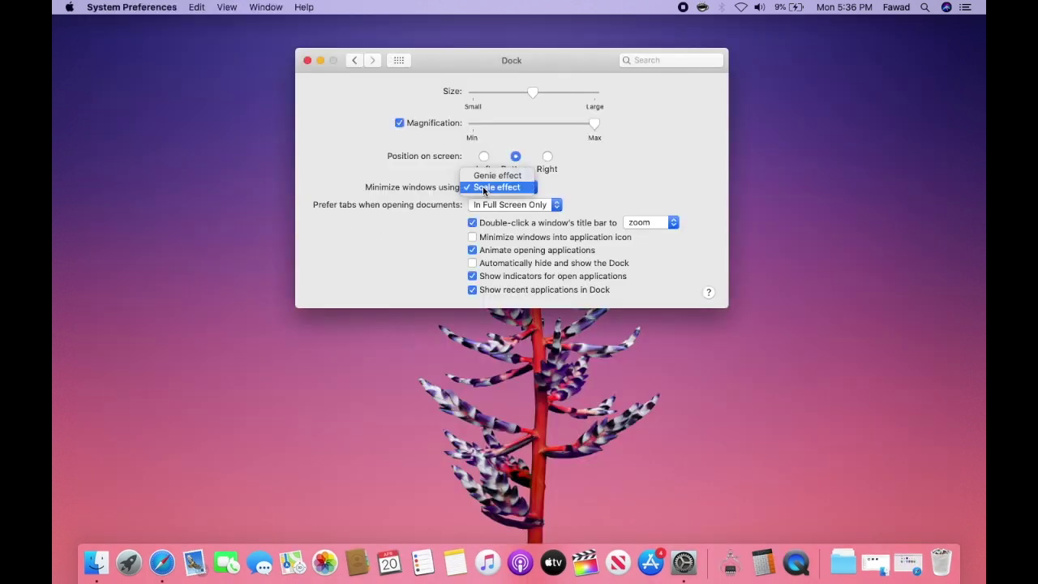
click(487, 176)
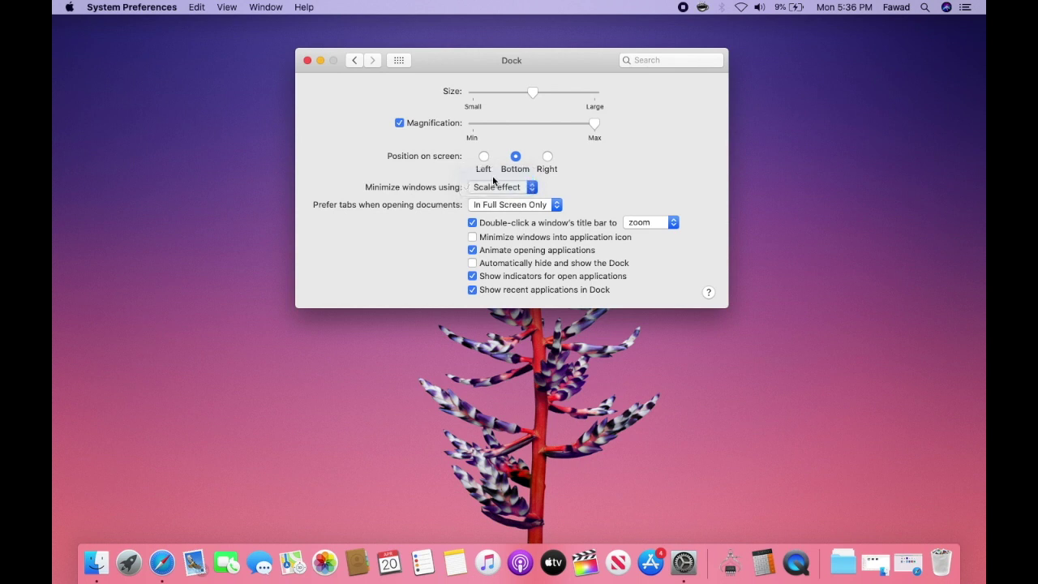
click(910, 545)
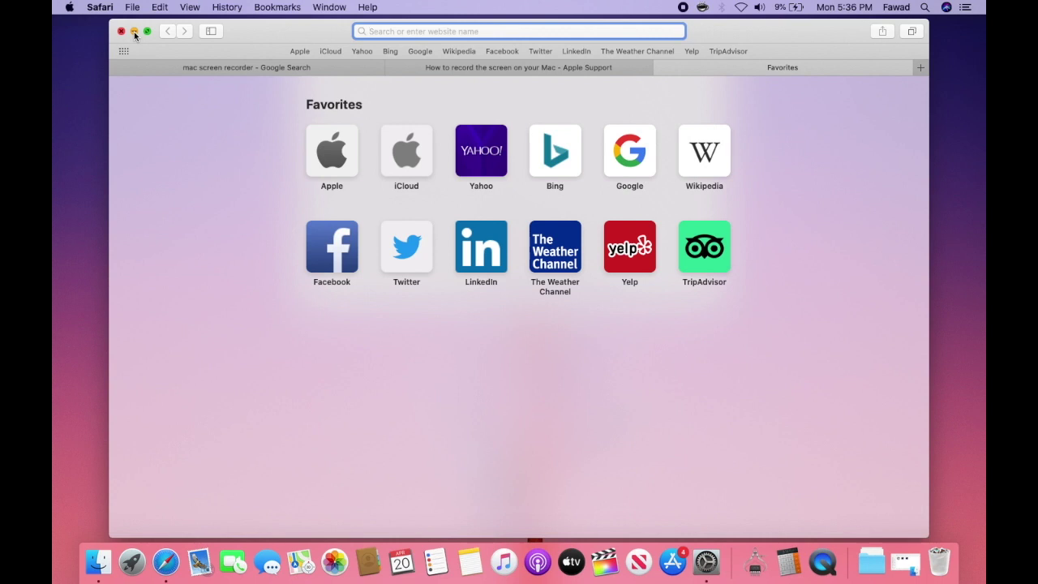
click(135, 32)
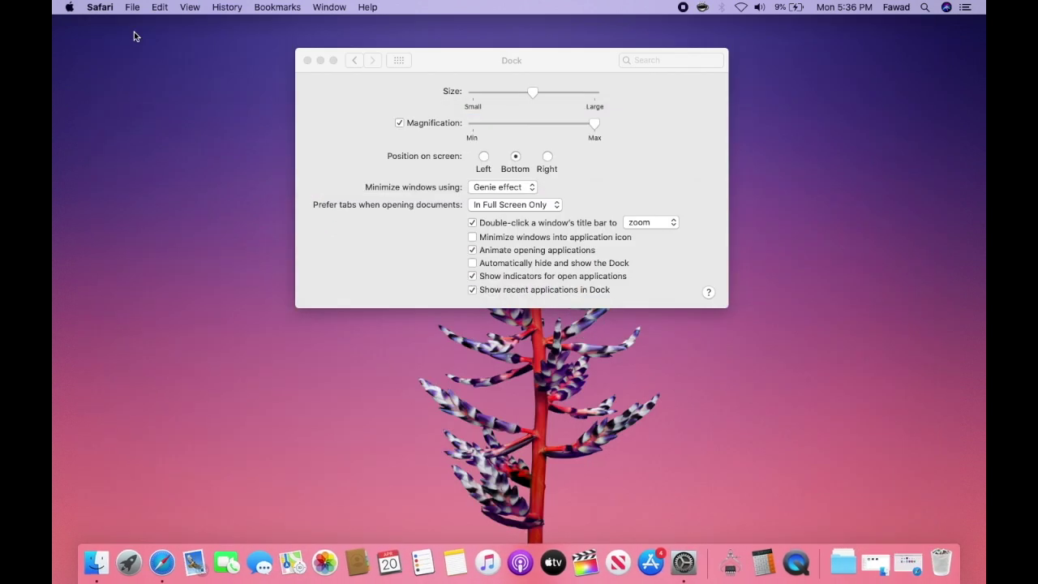
click(353, 241)
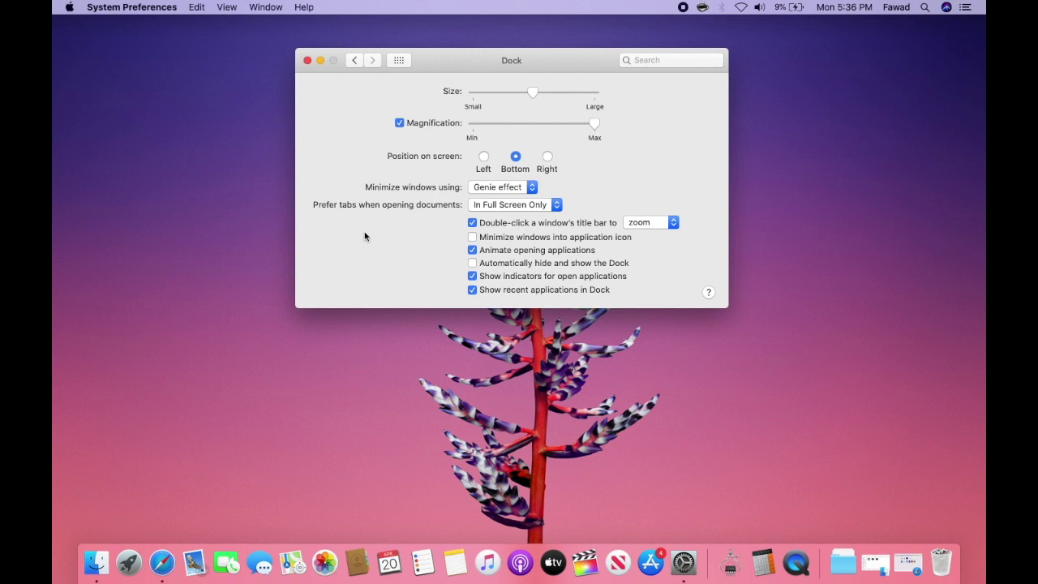
Step: Review the Mission Control settings and Siri's keyboard shortcut options without changing them
click(399, 60)
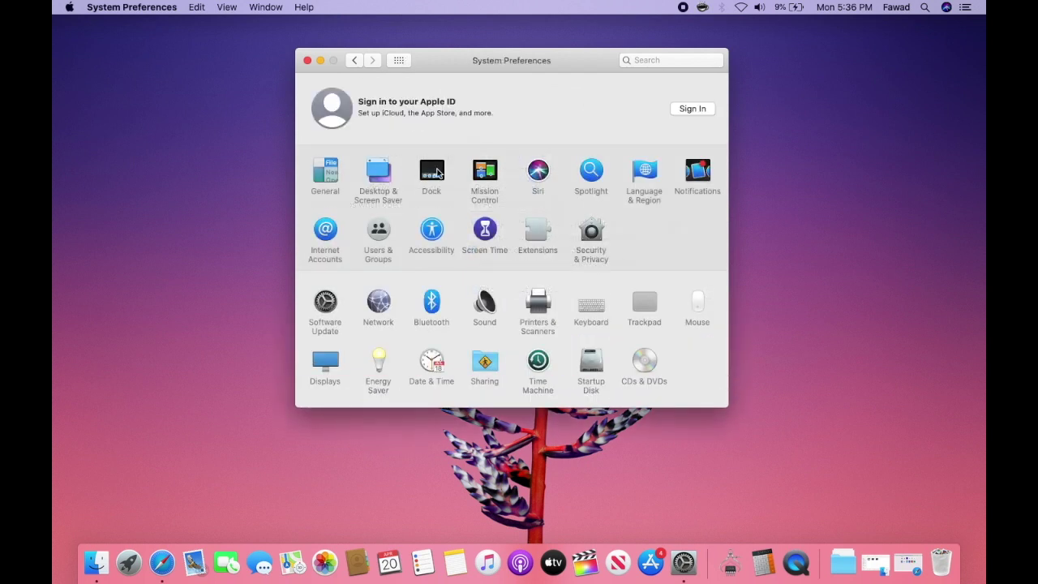
click(485, 172)
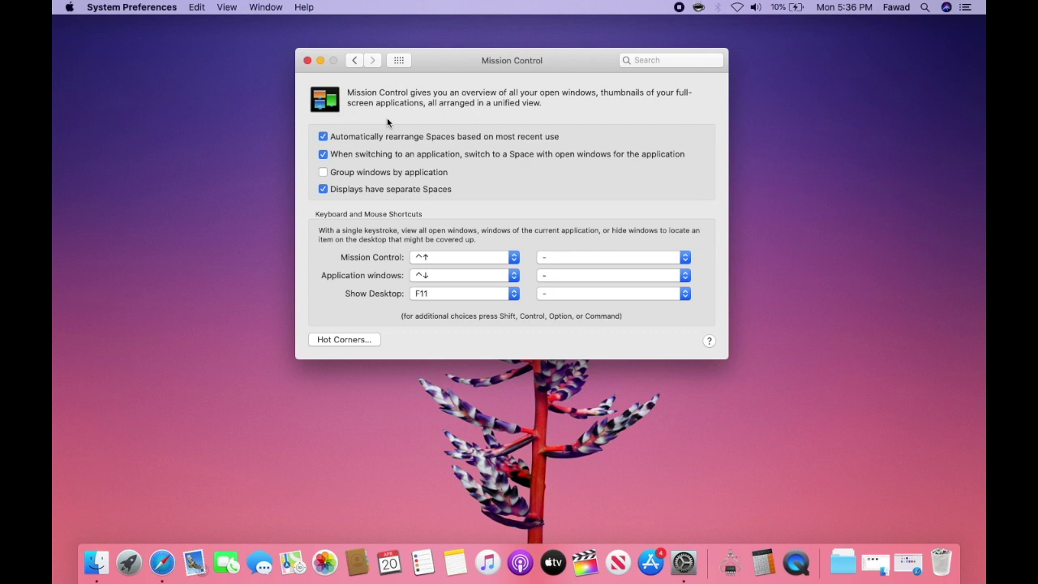
click(400, 61)
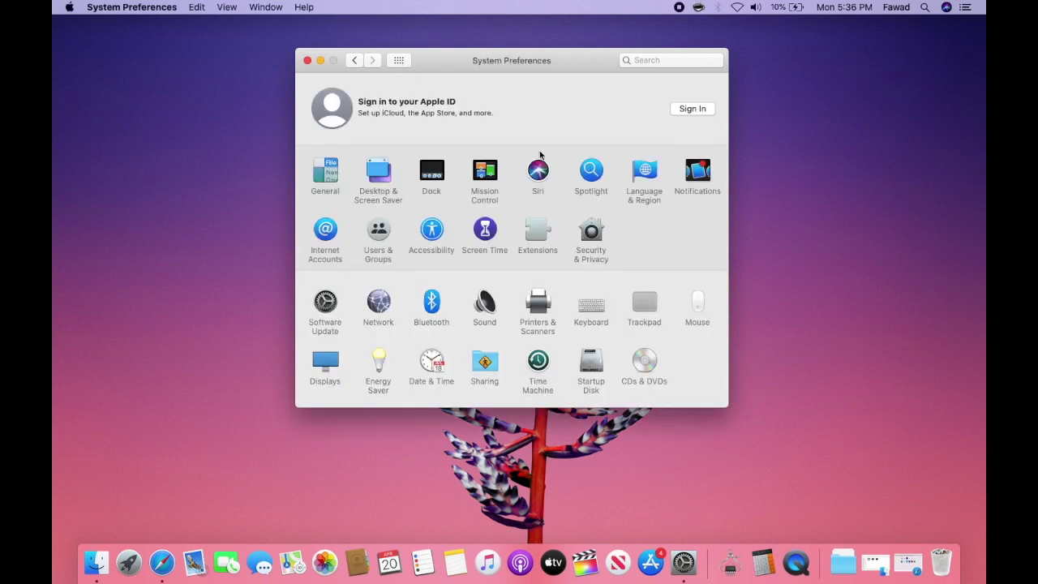
click(539, 172)
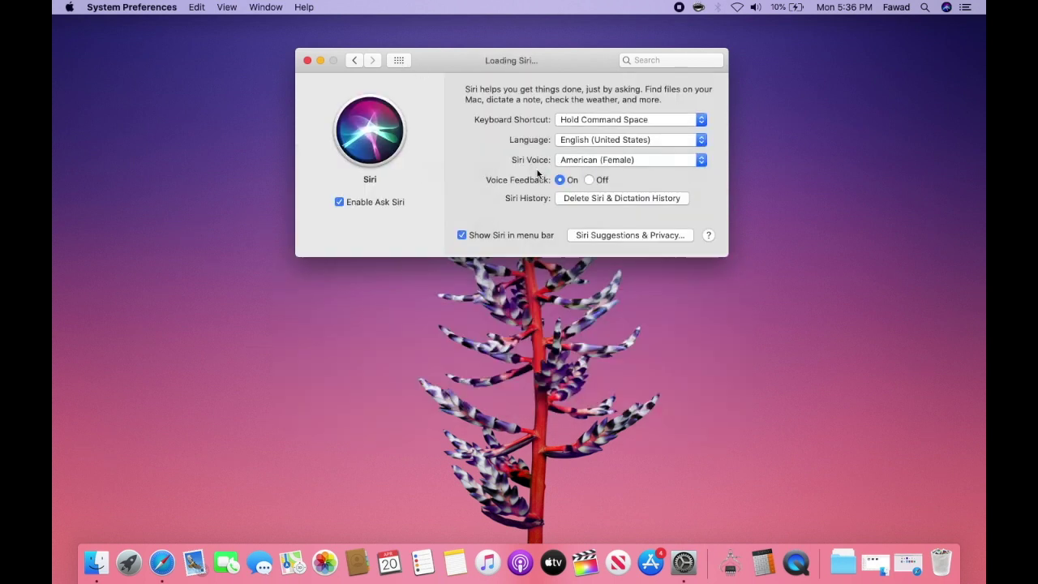
click(701, 120)
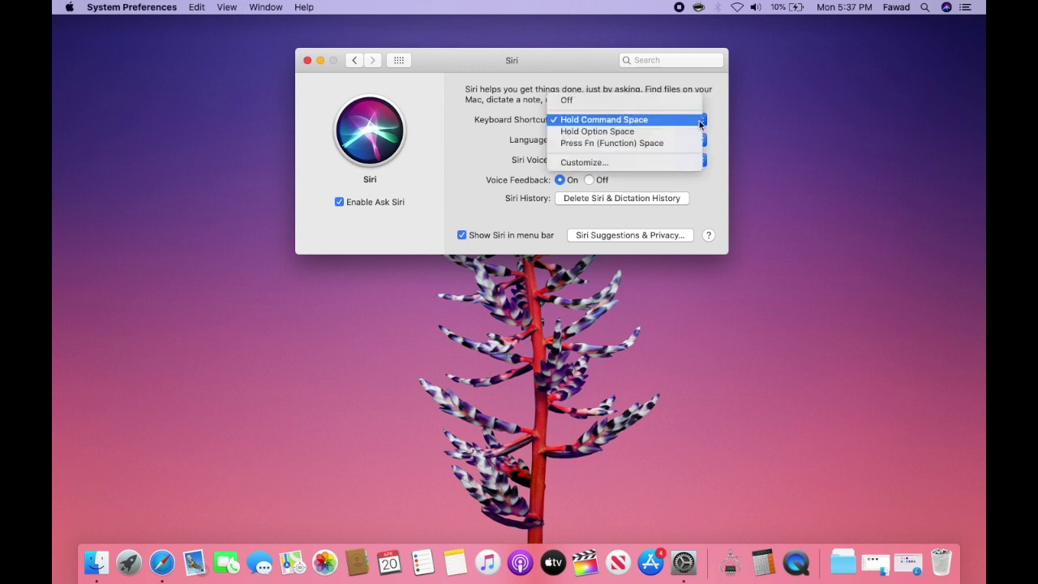
click(716, 124)
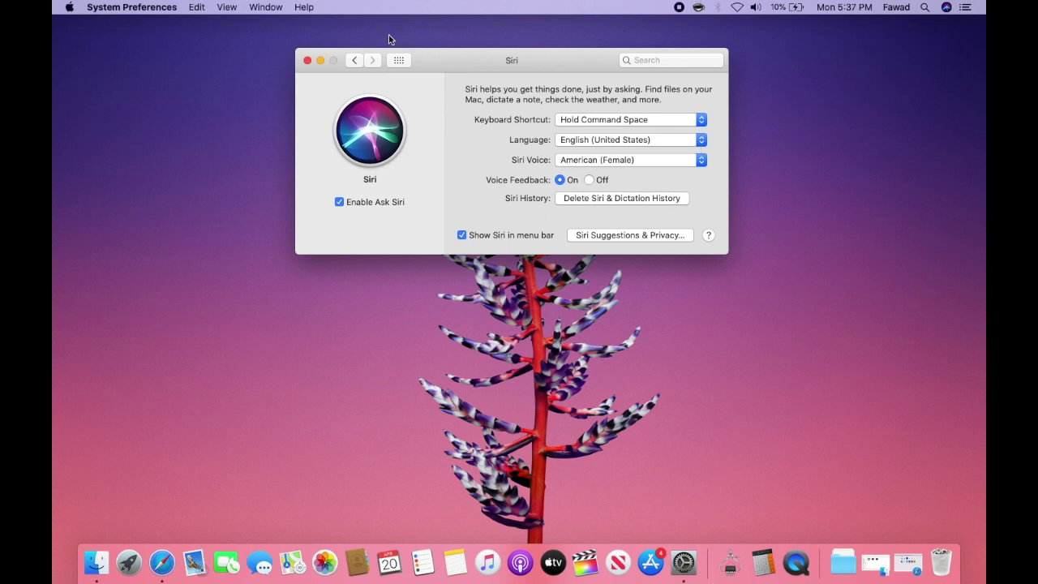
Step: Show the Spotlight settings, try bringing up the Spotlight search bar over the desktop, and return to the settings
click(401, 62)
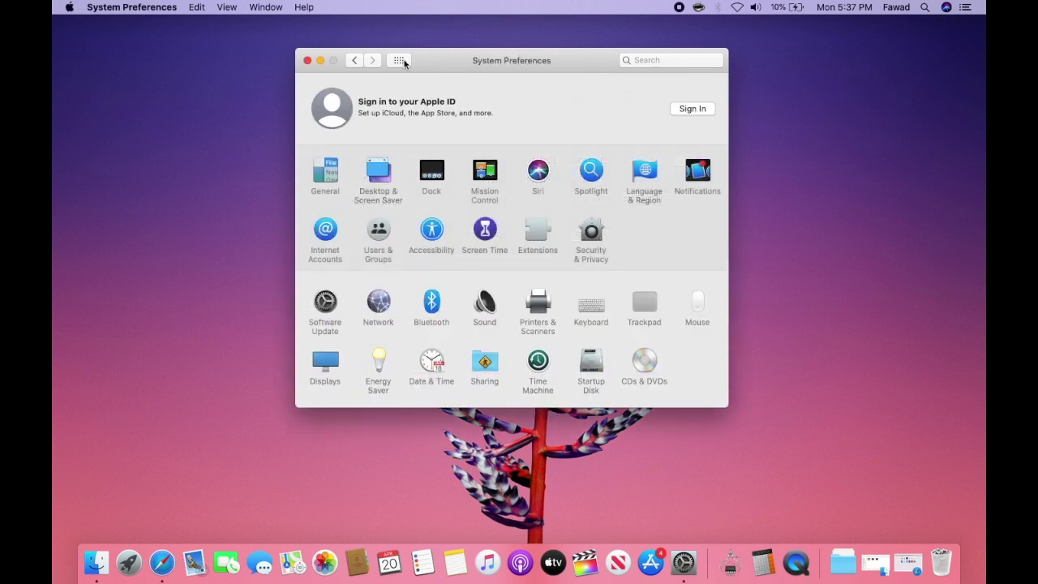
click(591, 170)
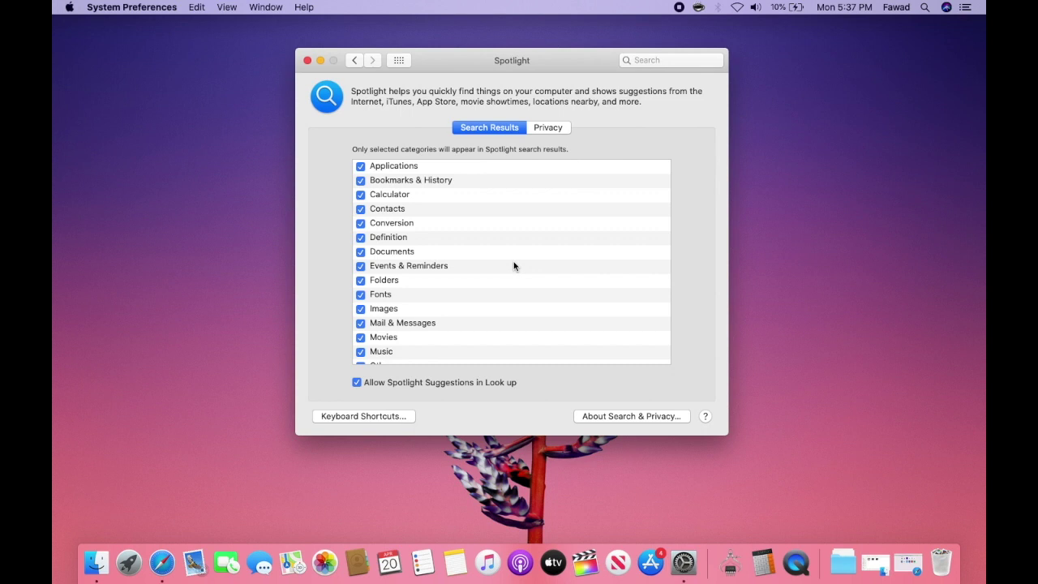
click(809, 312)
key(super+space)
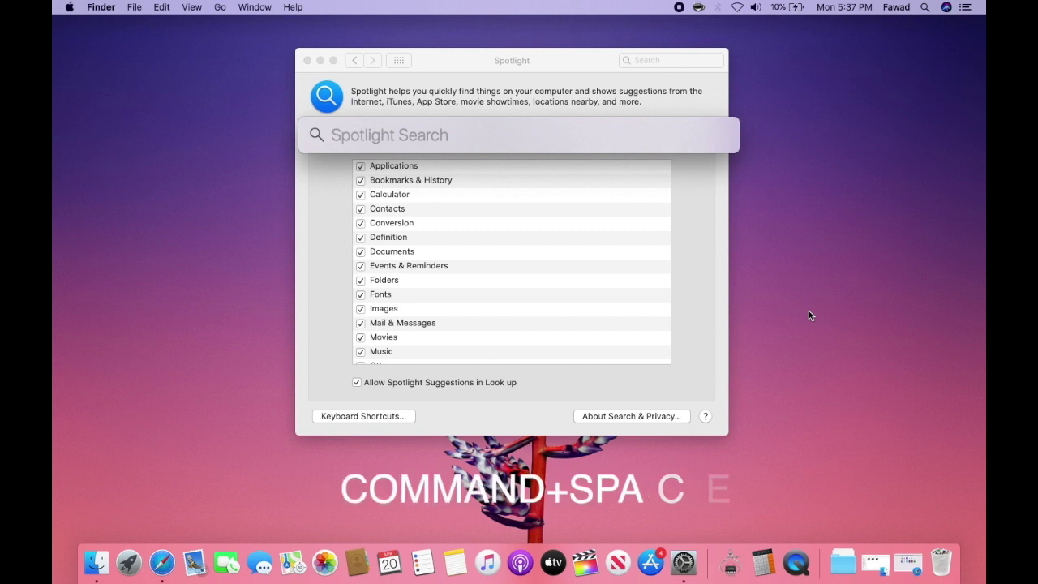
click(700, 216)
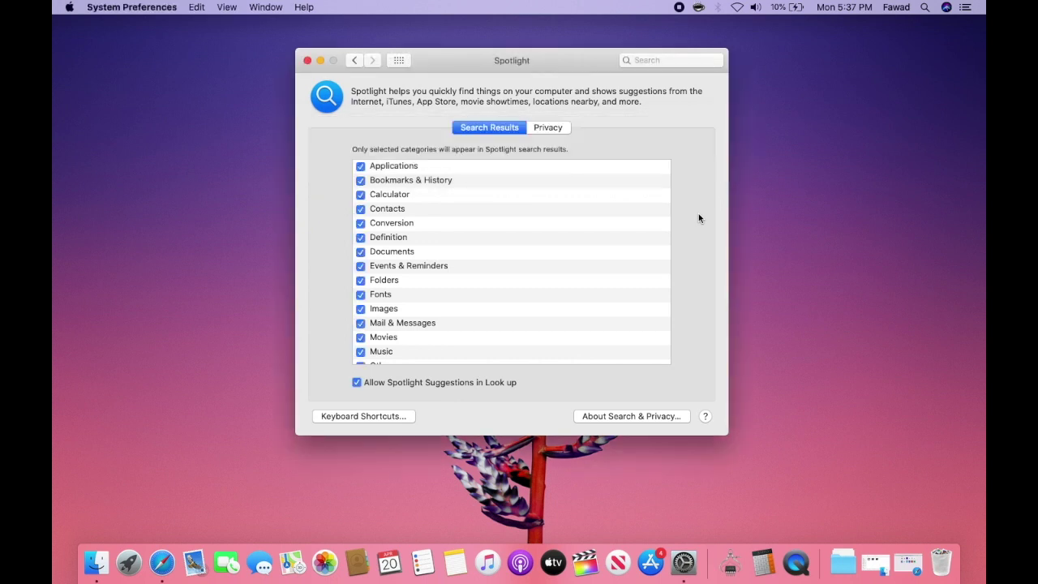
Step: Try excluding Contacts and Folders from the Spotlight search results, turning each category back on
click(361, 210)
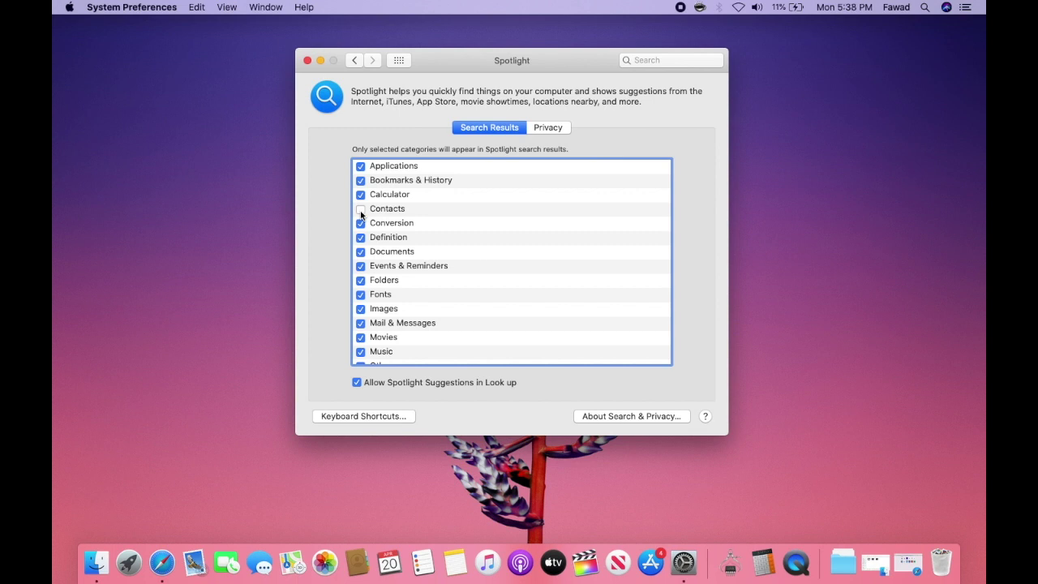
click(361, 212)
scroll(418, 305, down, 3)
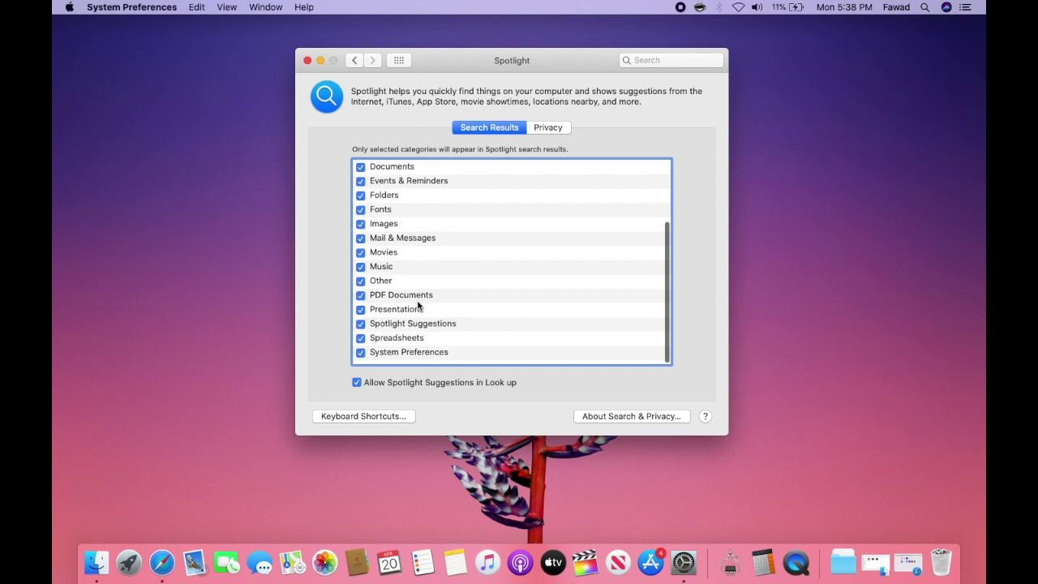
click(361, 201)
click(361, 201)
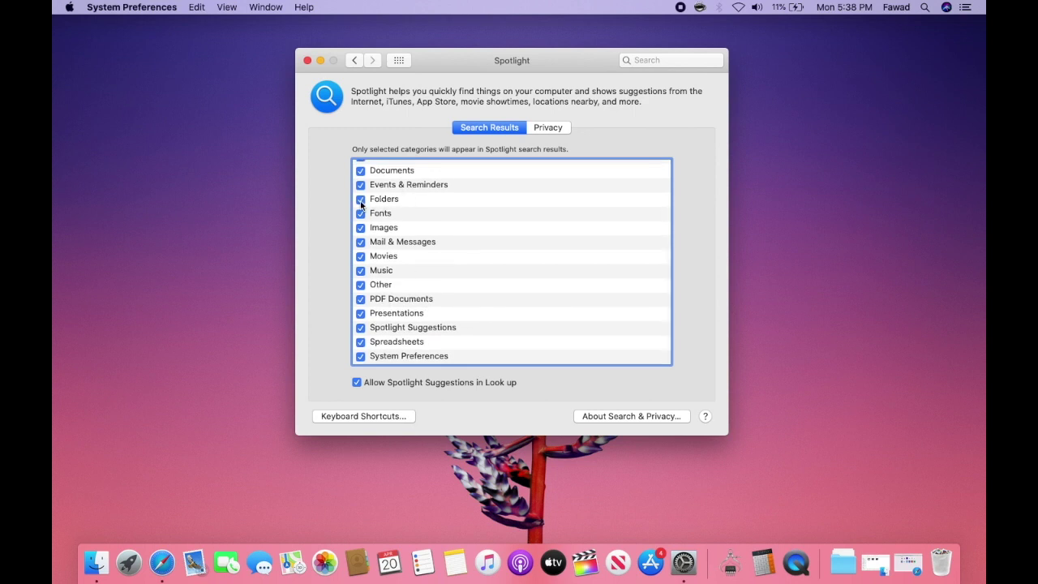
Step: Add the Apps folder from Downloads to the locations Spotlight is prevented from searching, and remove it again
click(567, 128)
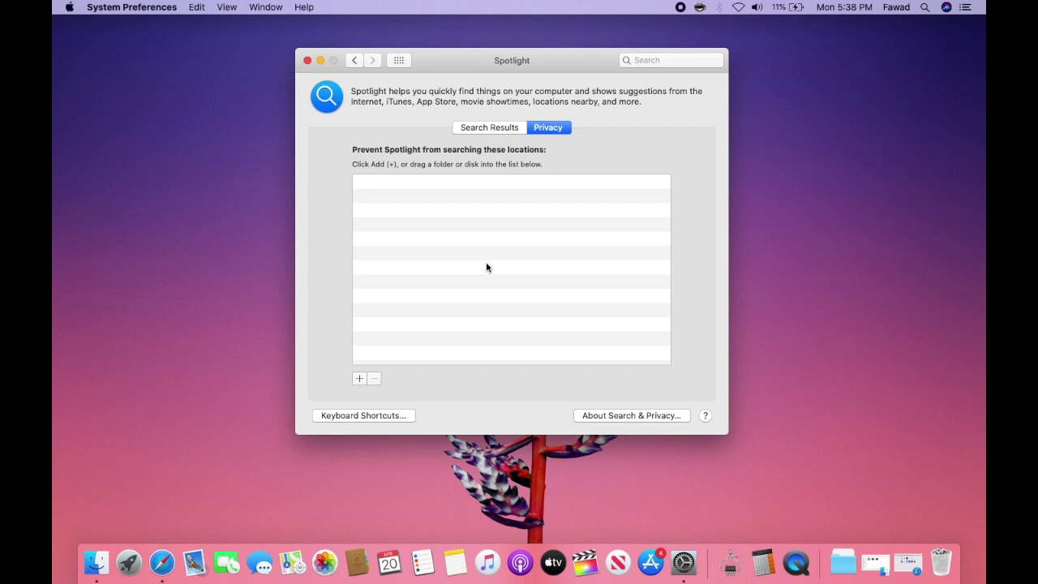
click(358, 380)
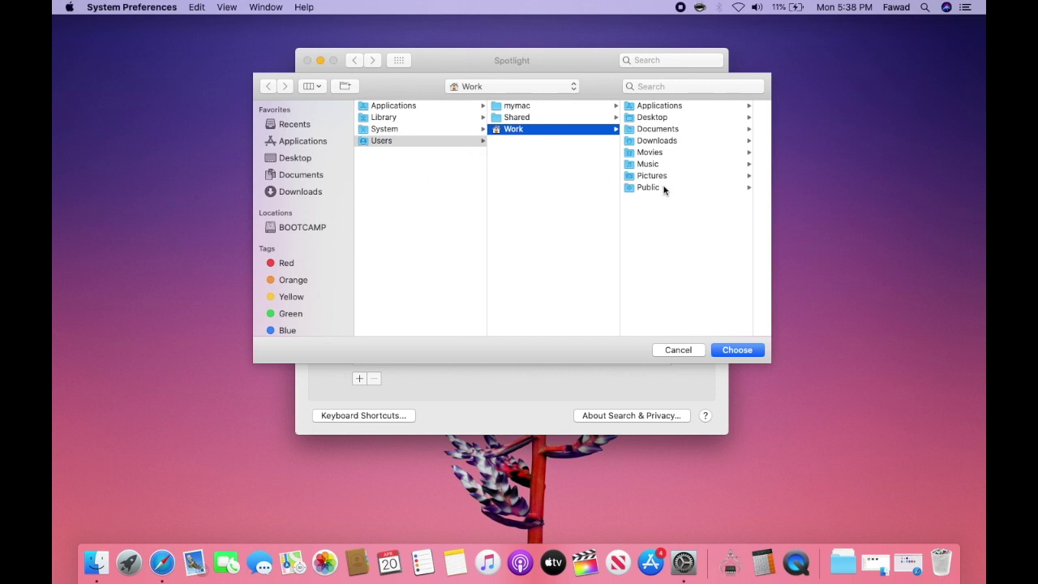
click(681, 142)
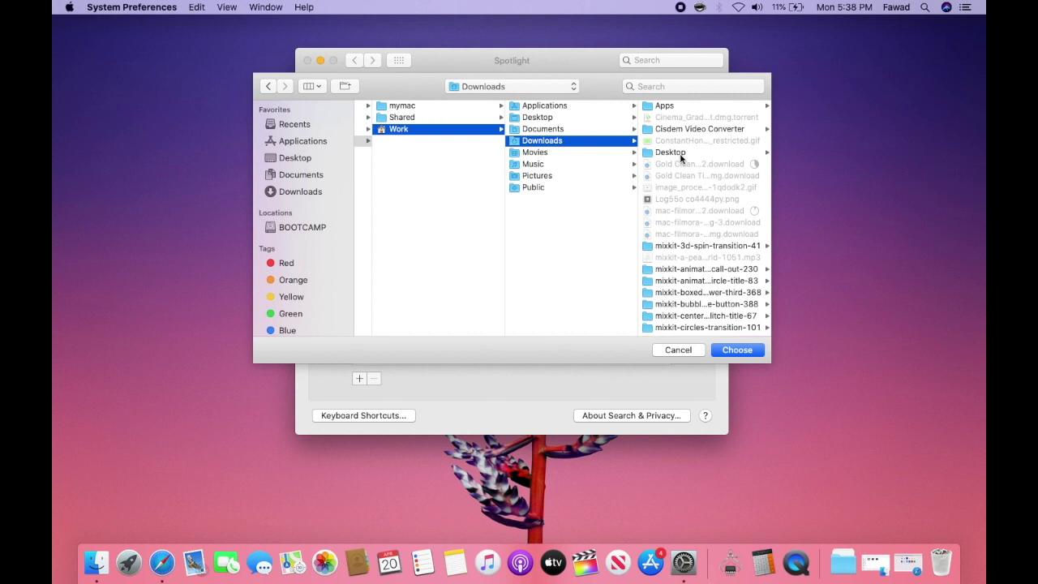
click(686, 110)
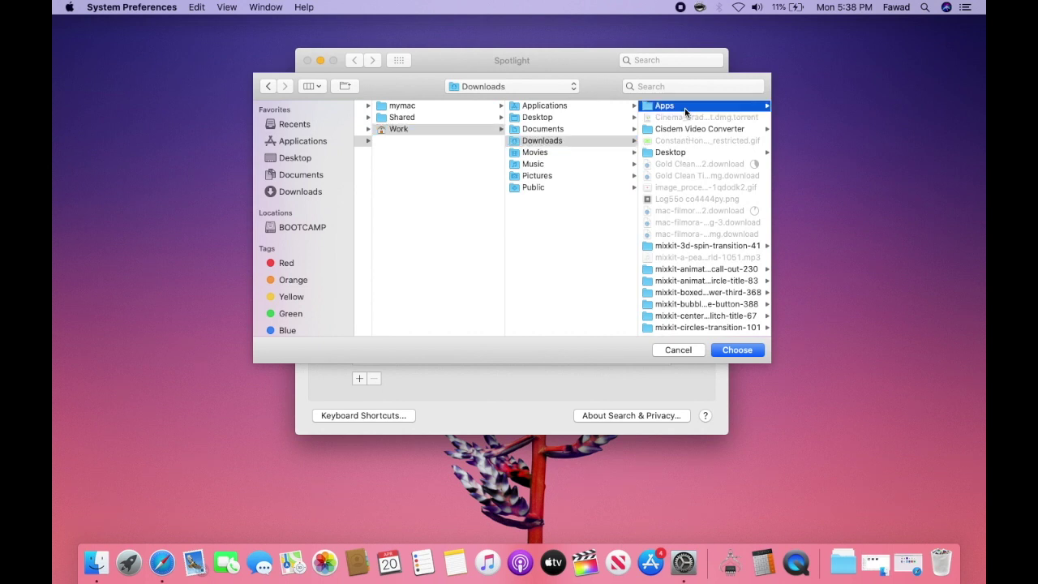
click(736, 350)
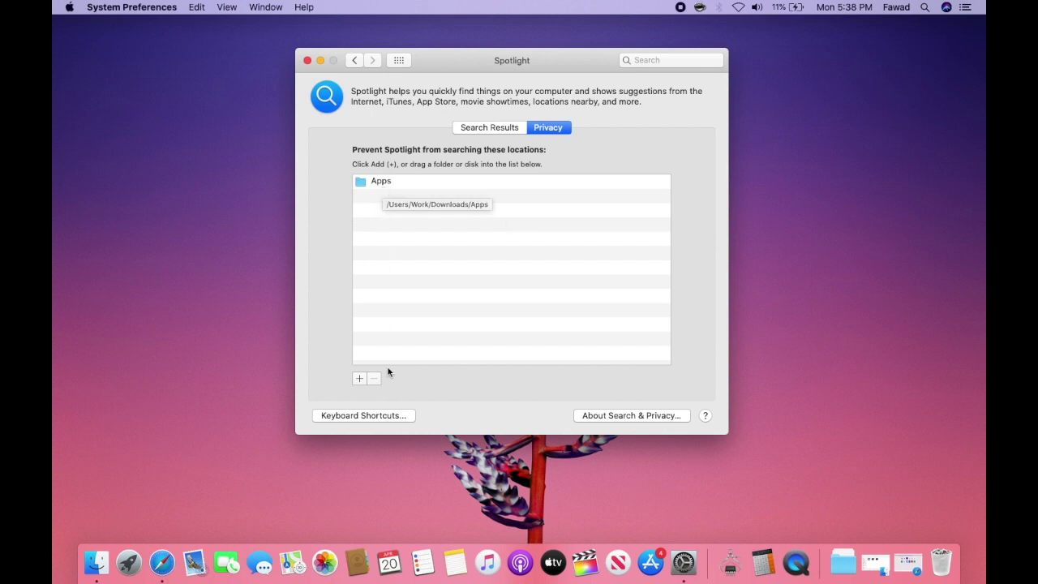
click(397, 180)
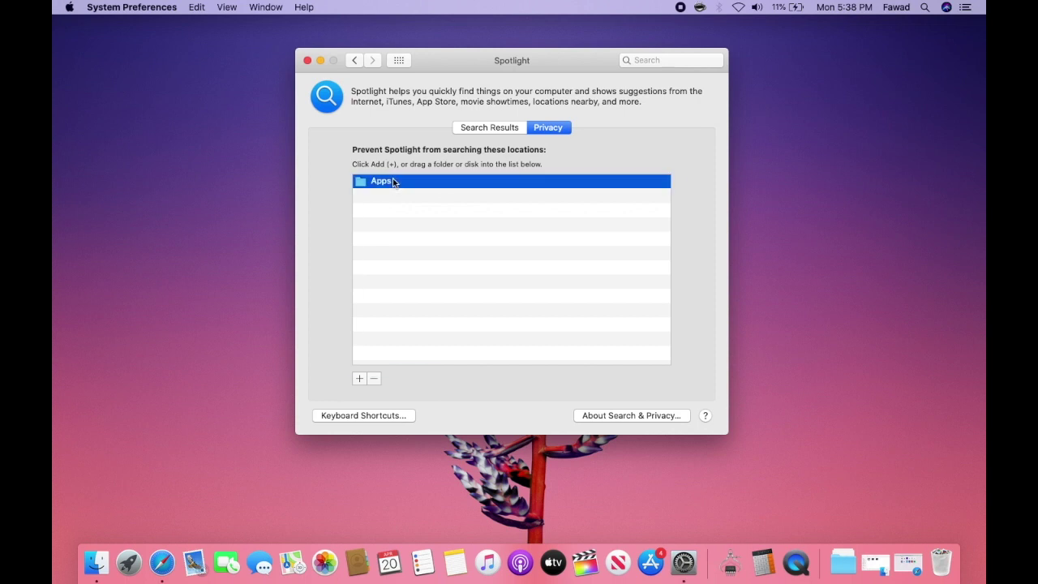
click(374, 379)
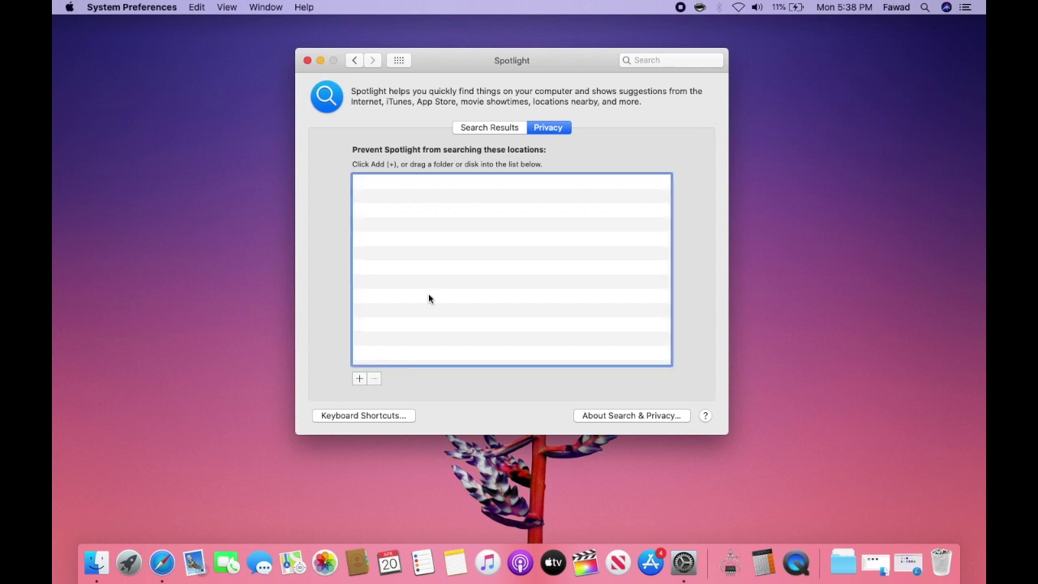
Step: In the Language & Region settings, add Wolaytta (Ethiopic) as a preferred language while keeping English (US) as primary
click(399, 60)
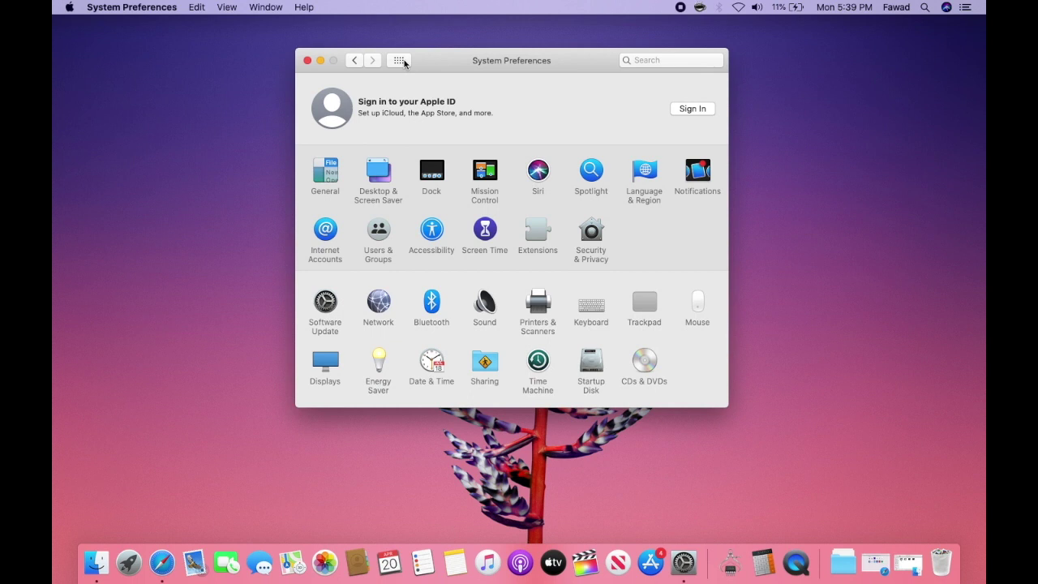
click(641, 174)
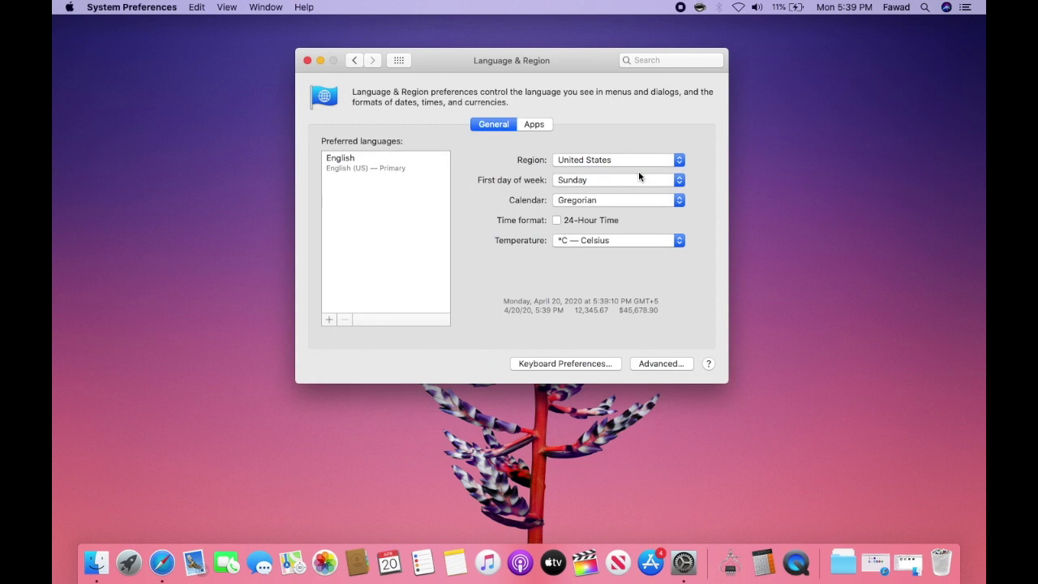
click(429, 165)
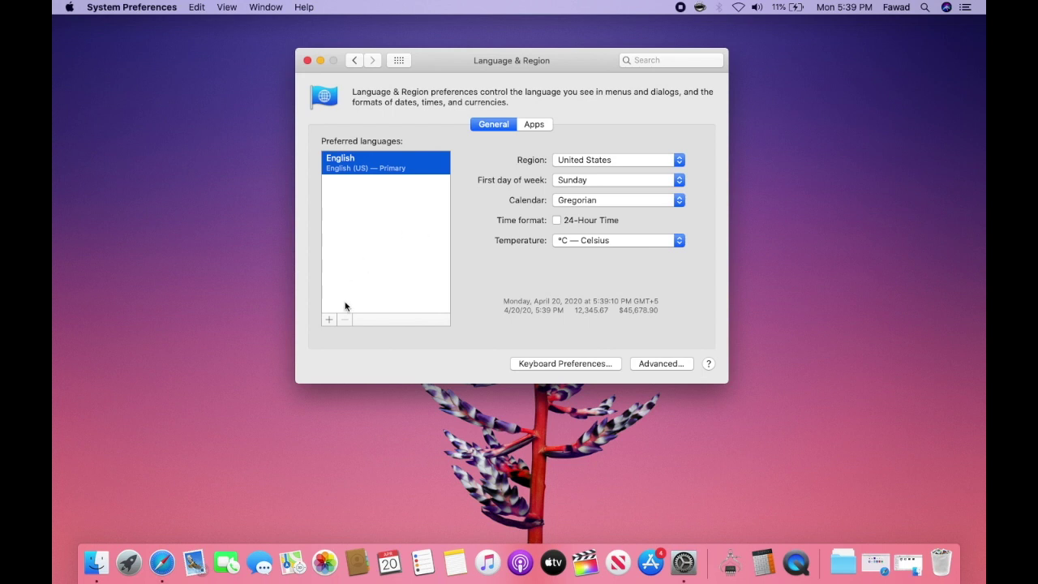
click(330, 321)
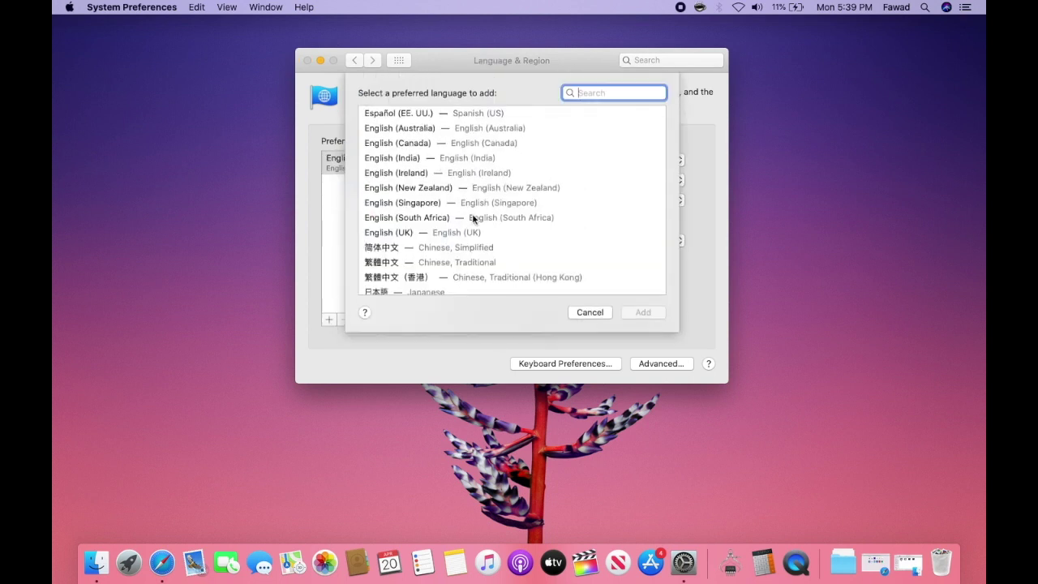
scroll(558, 204, down, 5)
scroll(559, 205, down, 15)
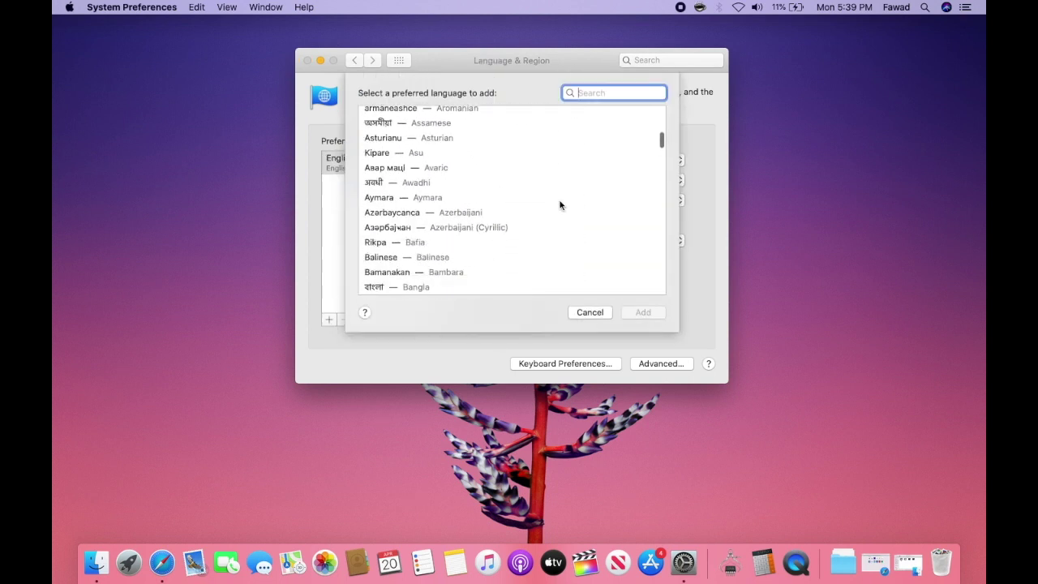
scroll(560, 205, down, 20)
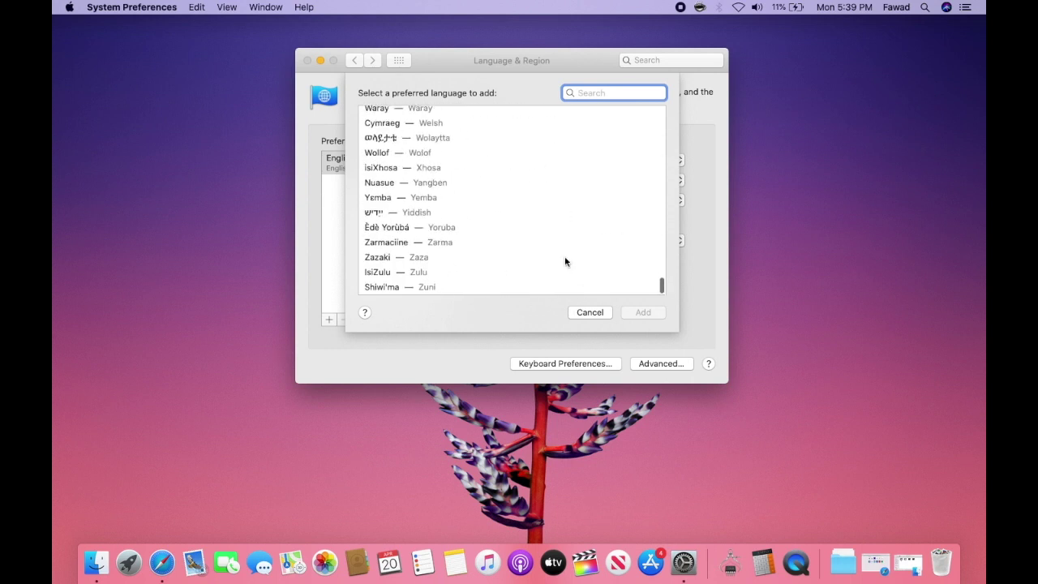
click(577, 140)
click(641, 316)
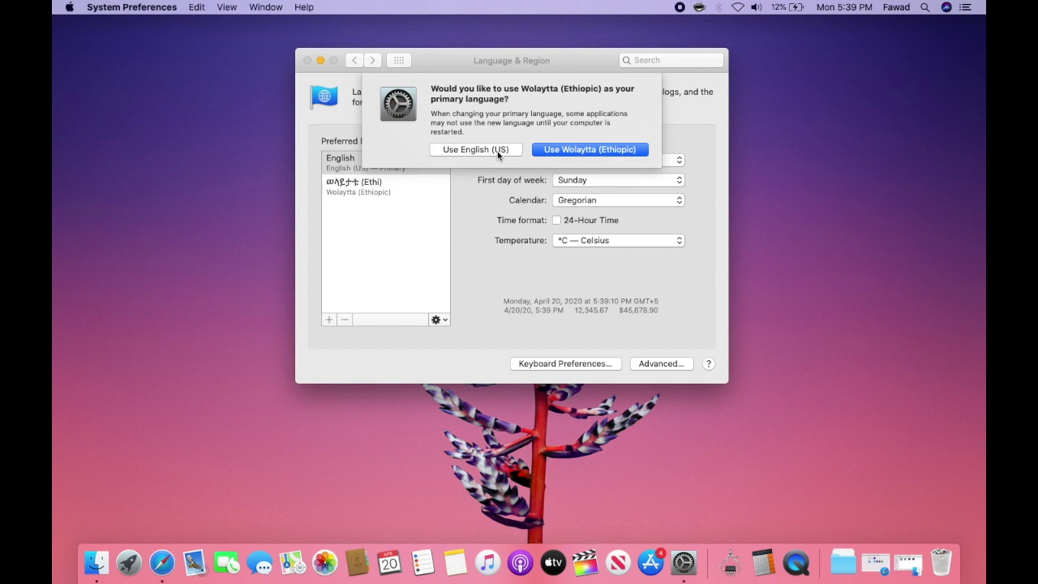
click(497, 151)
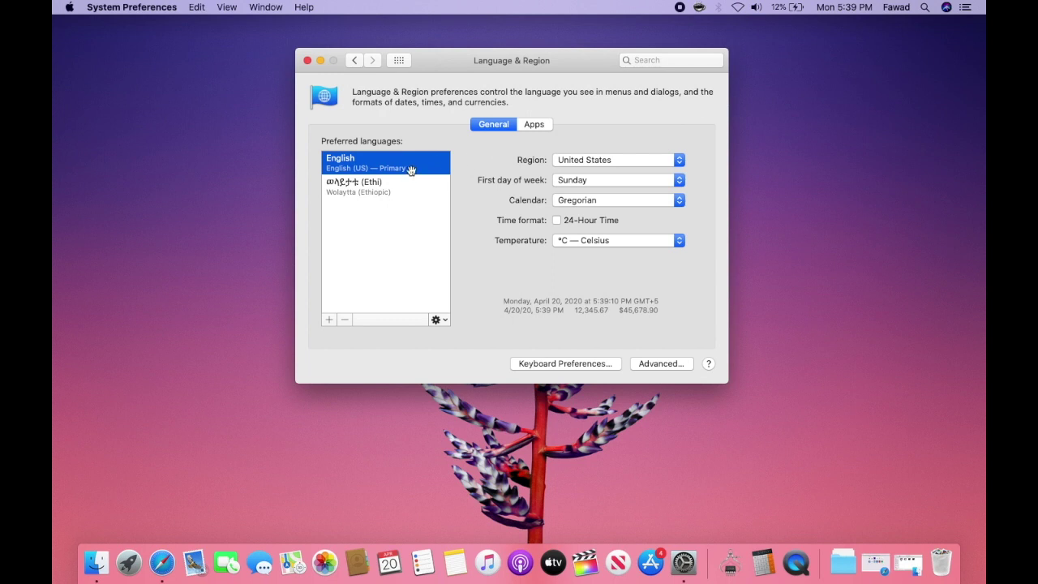
Step: Remove Wolaytta (Ethiopic) from the preferred languages
click(403, 189)
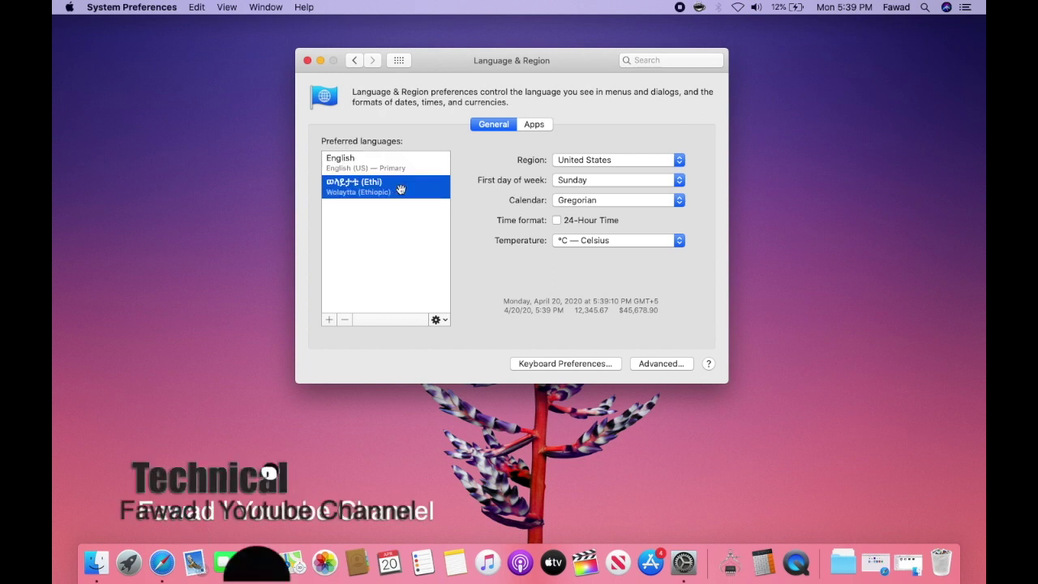
click(344, 320)
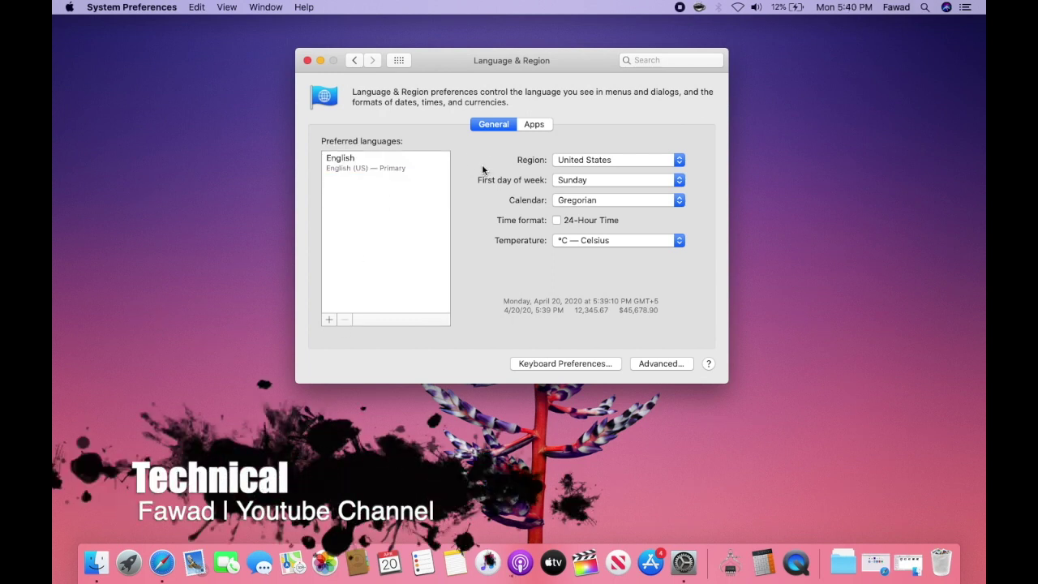
Step: In the Notifications settings, look through the app list, examine Final Cut Pro's alert options and turn off notifications from Google Chrome
click(406, 60)
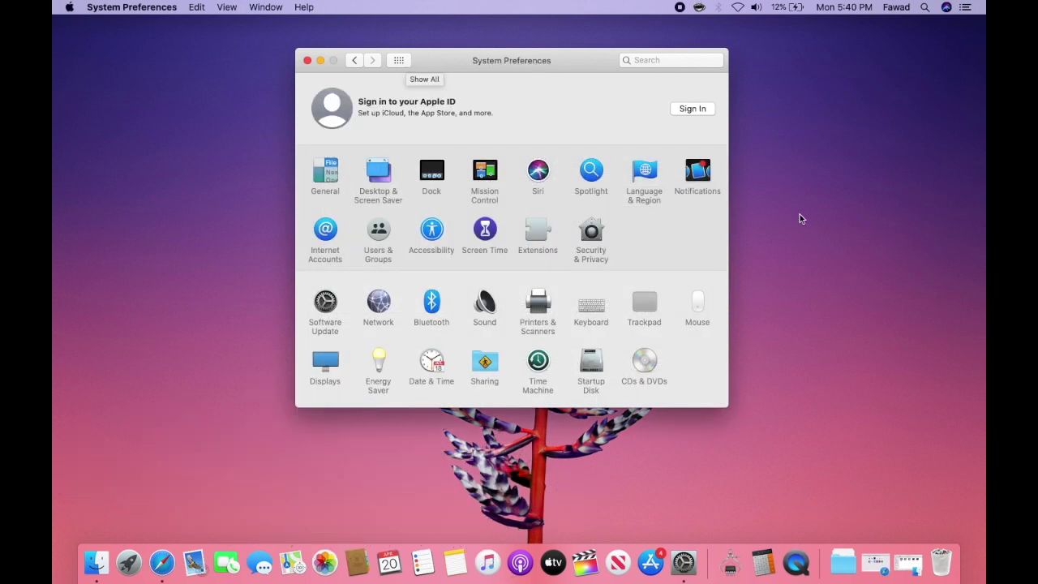
click(699, 172)
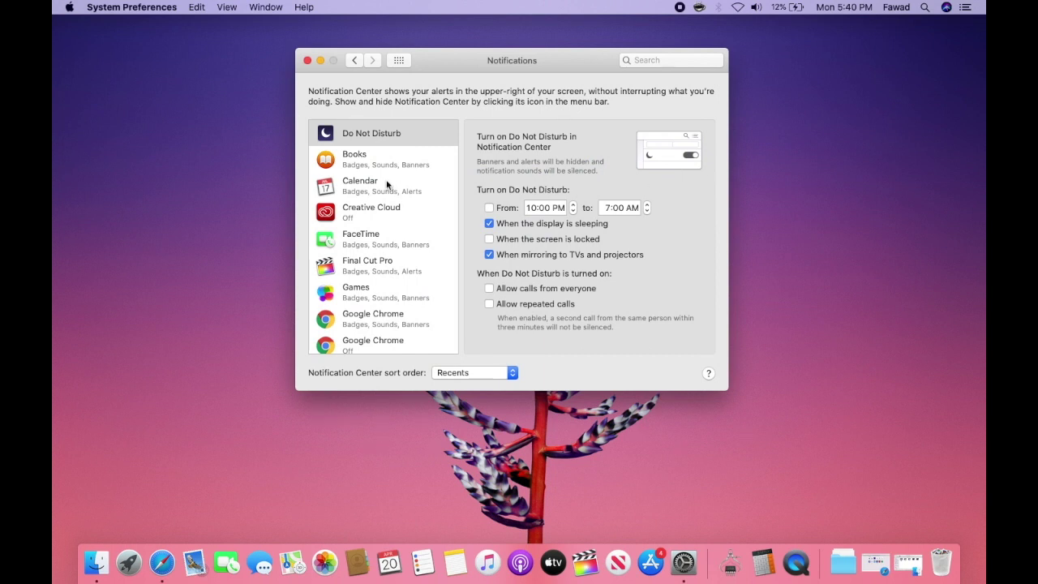
scroll(385, 241, down, 5)
scroll(386, 241, down, 4)
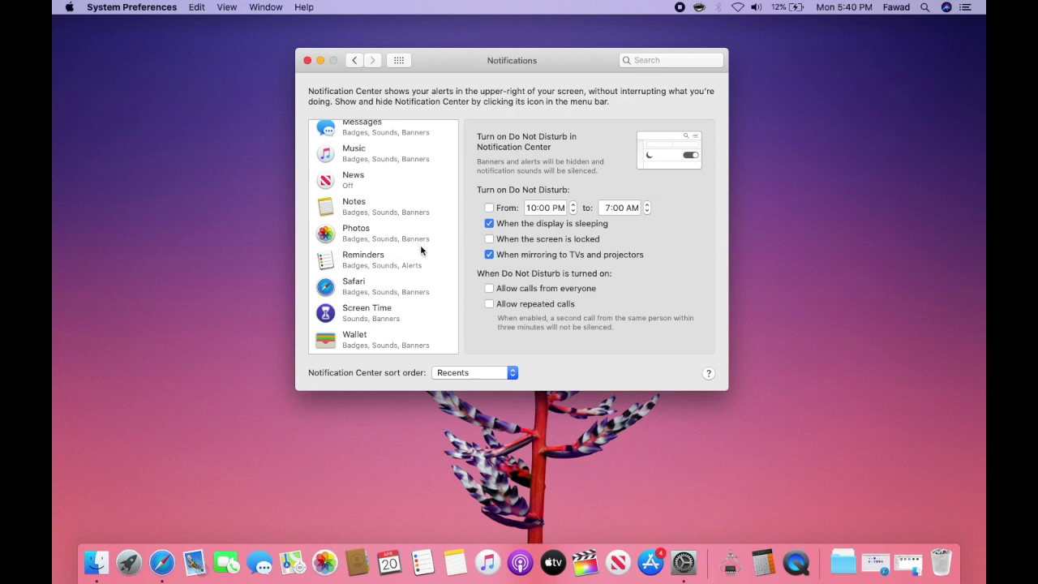
scroll(421, 250, up, 9)
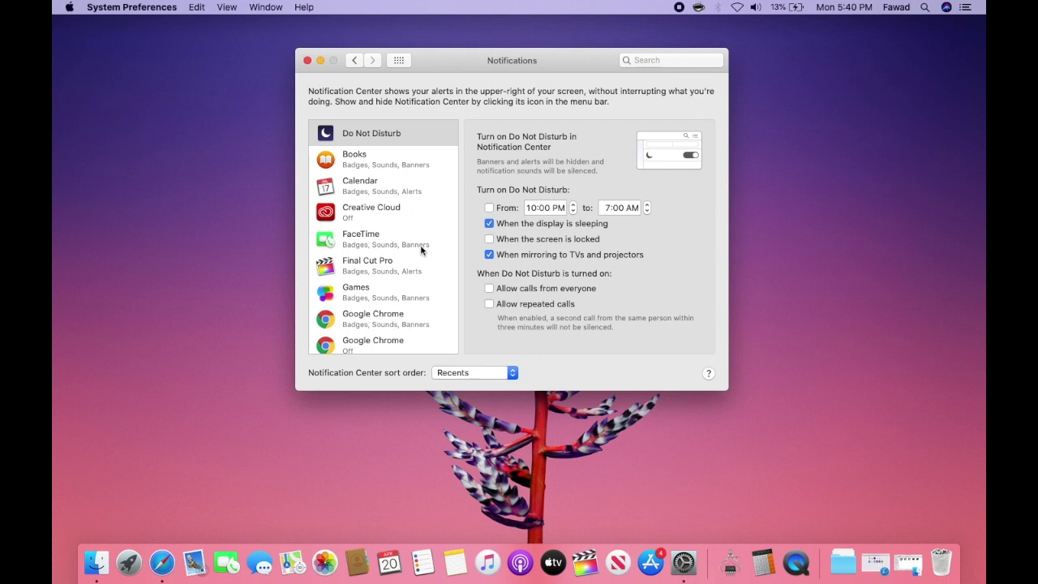
click(419, 273)
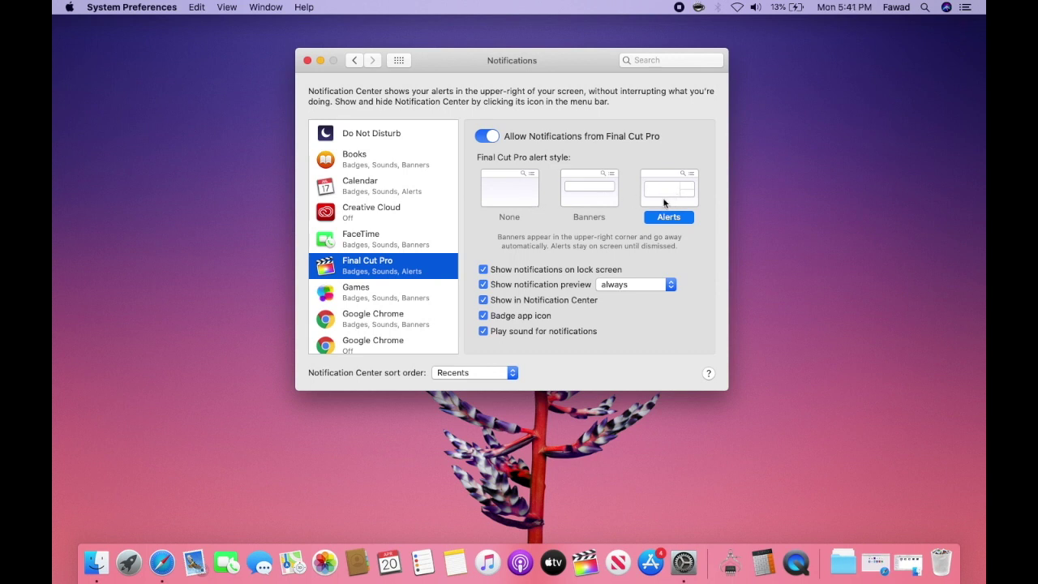
click(419, 324)
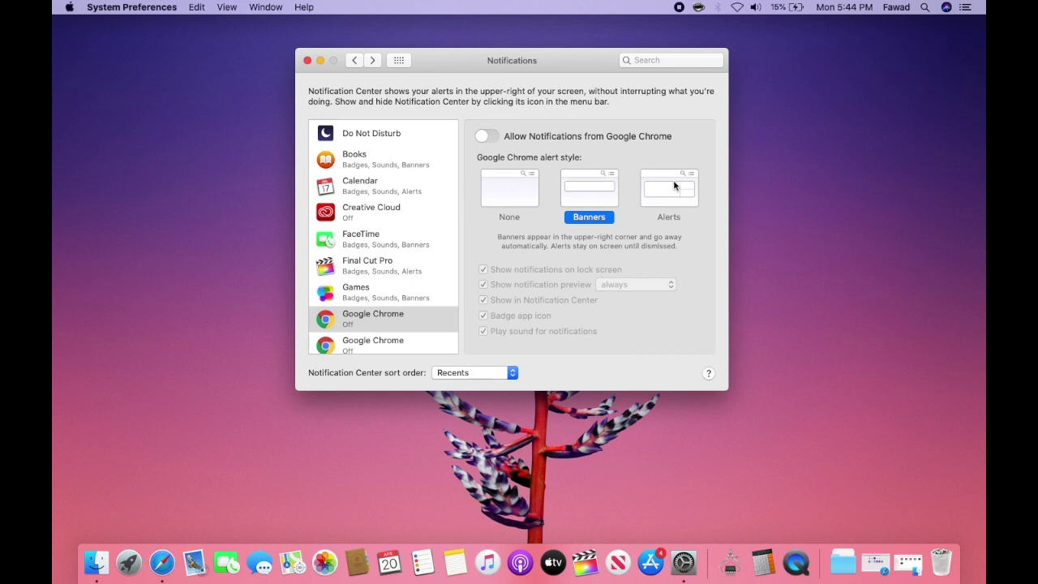
Step: Examine the account providers offered in the Internet Accounts settings
click(399, 60)
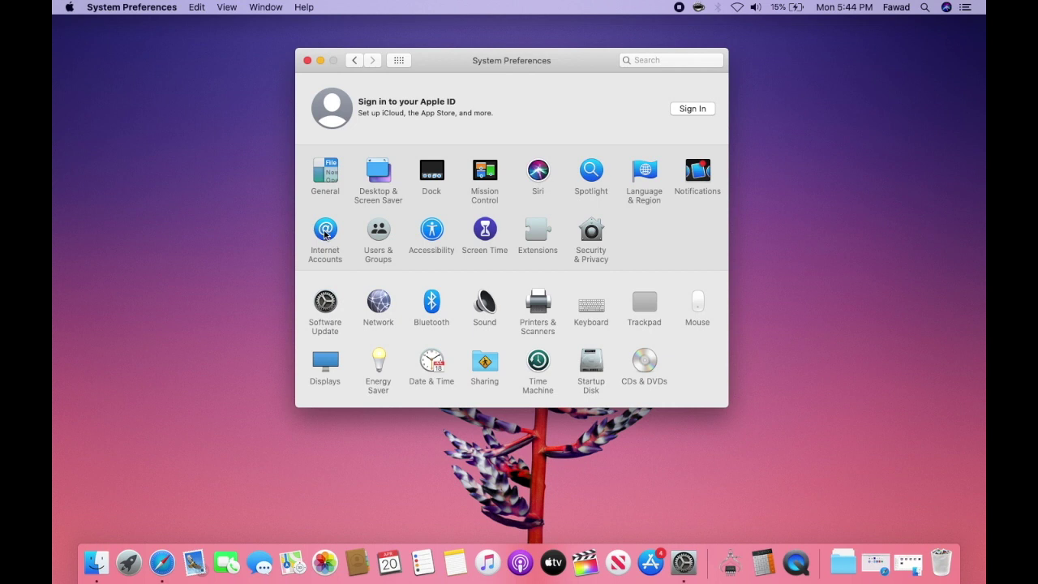
click(324, 235)
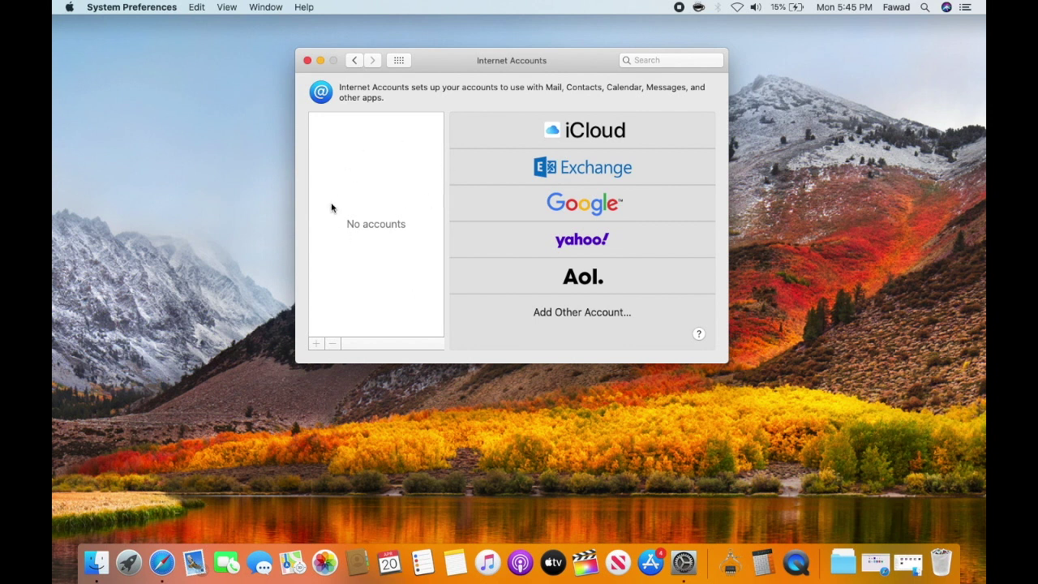
Step: In Users & Groups, open the current admin user's password change form, go through its fields and cancel it
click(404, 62)
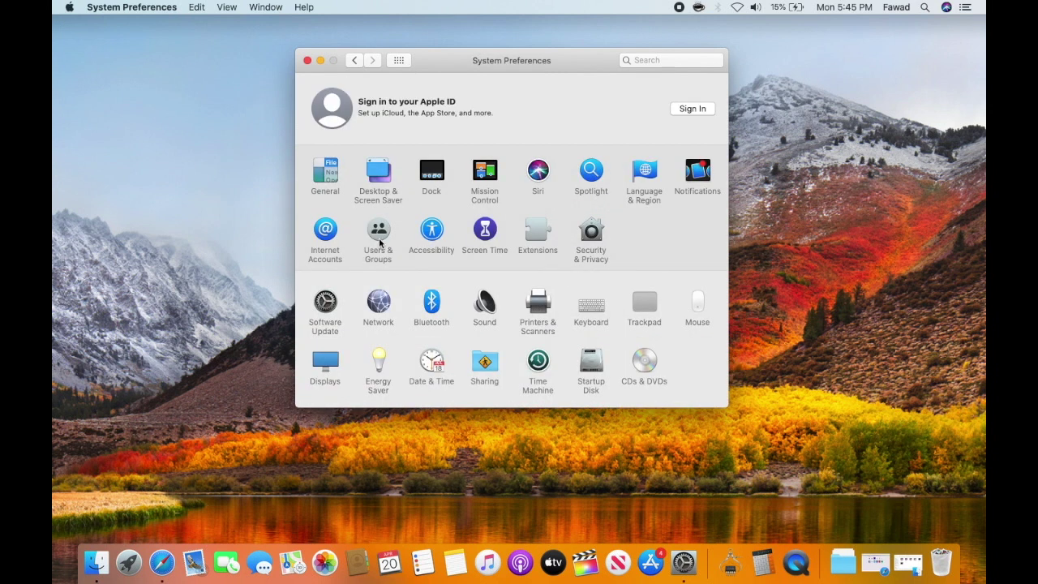
click(379, 230)
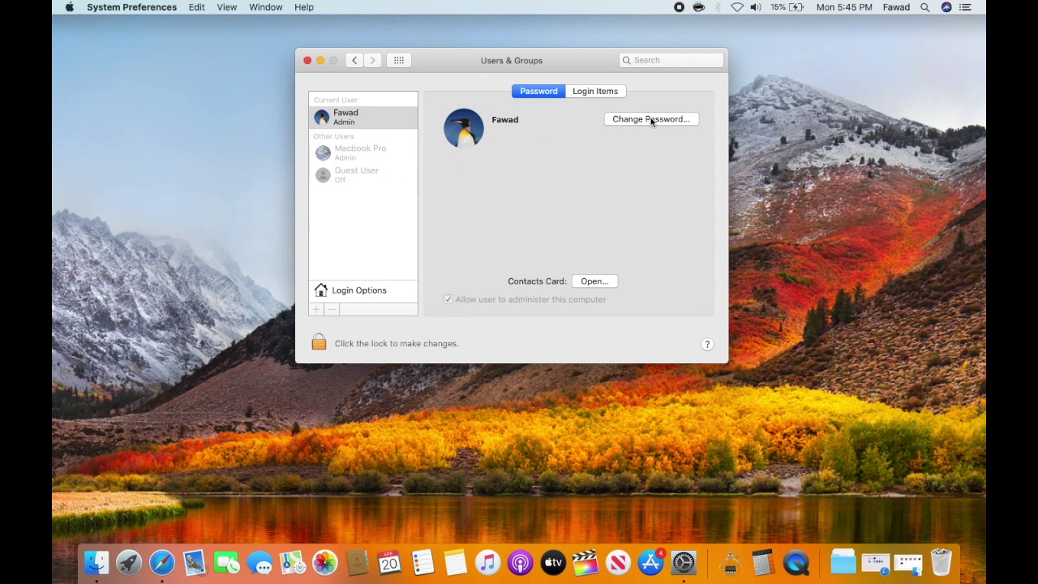
click(383, 124)
click(621, 120)
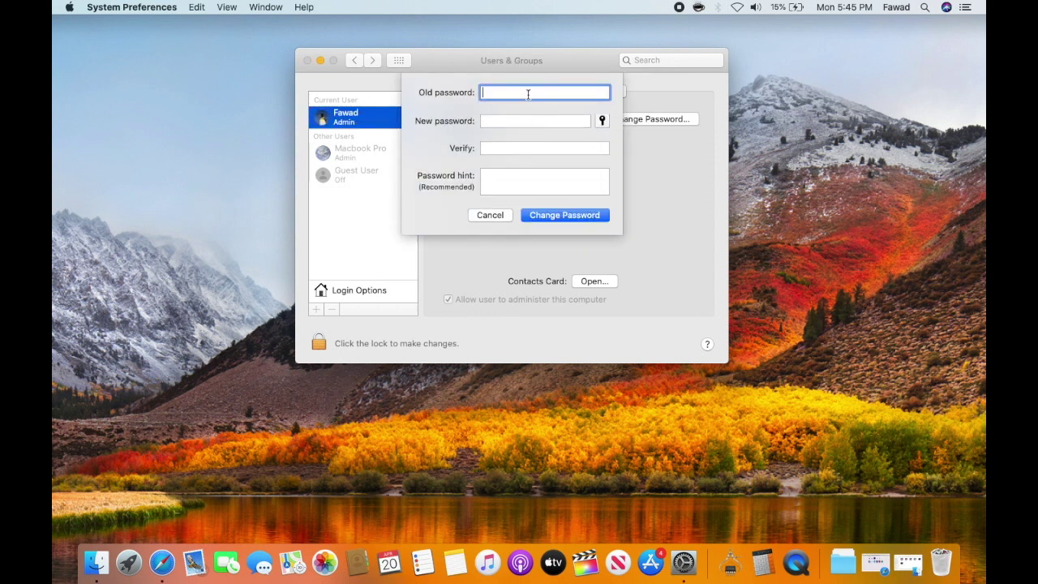
click(526, 120)
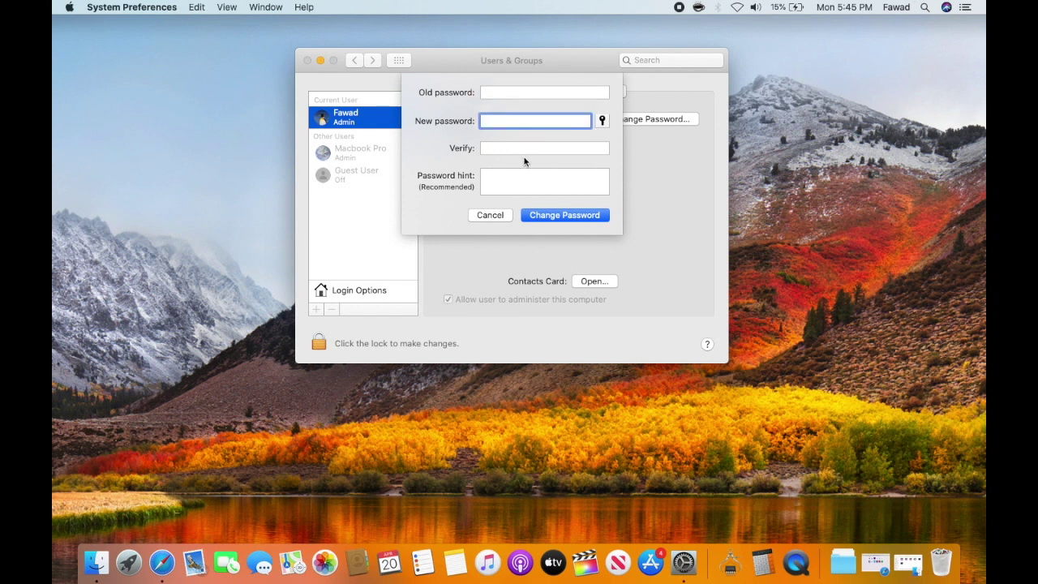
click(518, 188)
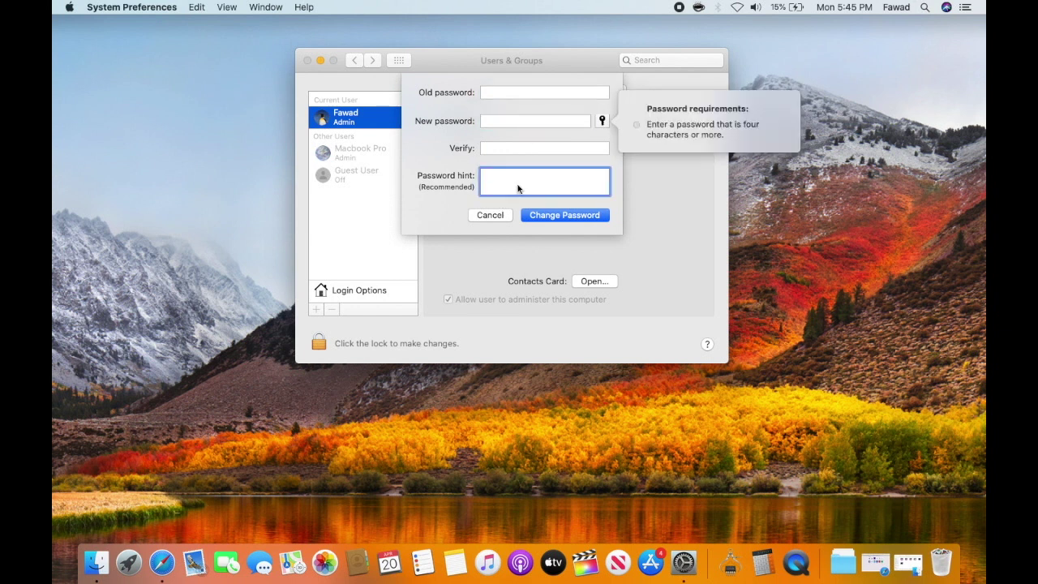
click(499, 215)
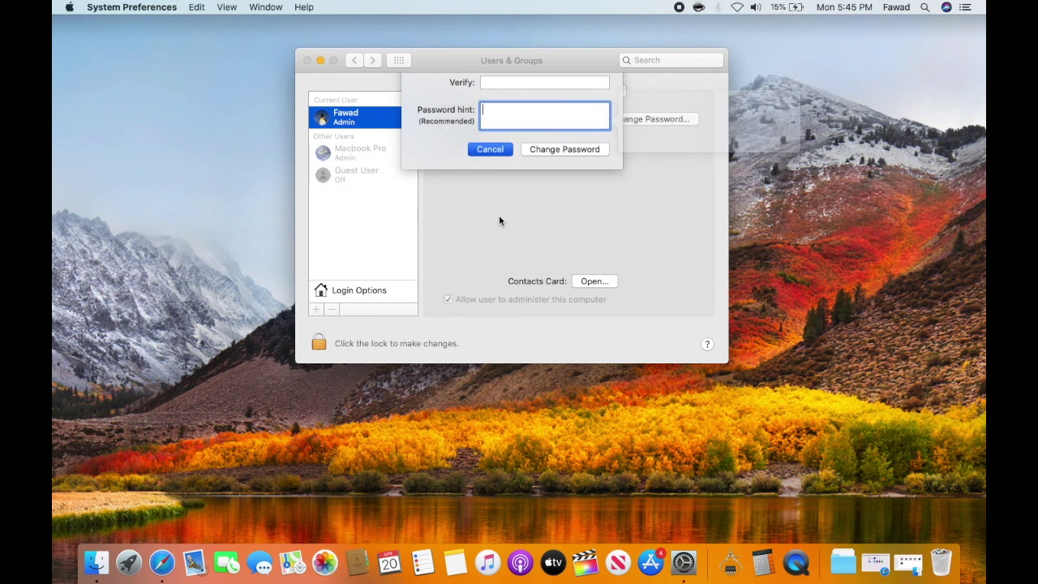
Step: Add Betternet VPN from Applications to the current user's login items and remove it again
click(594, 92)
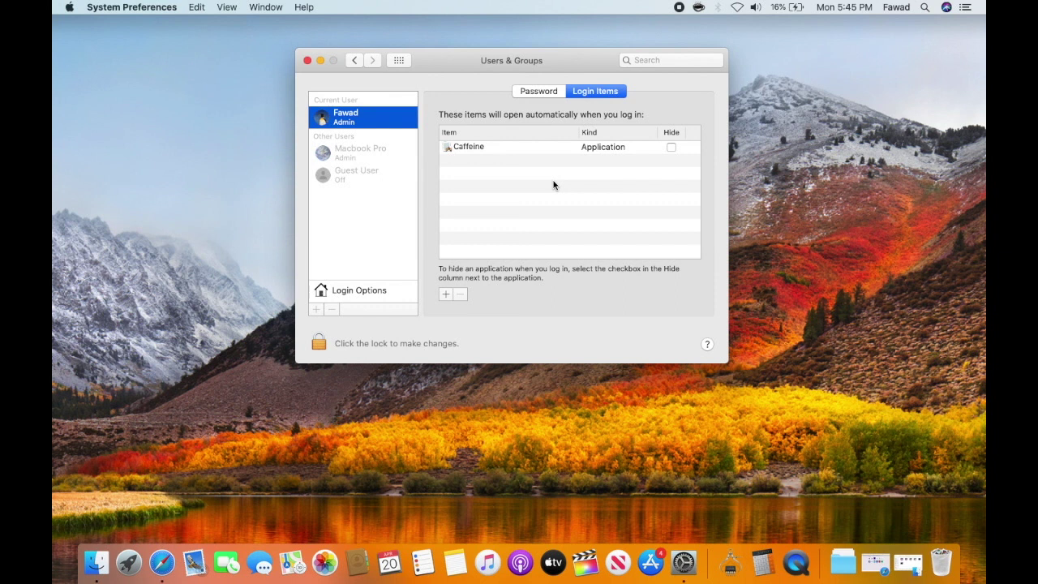
click(531, 150)
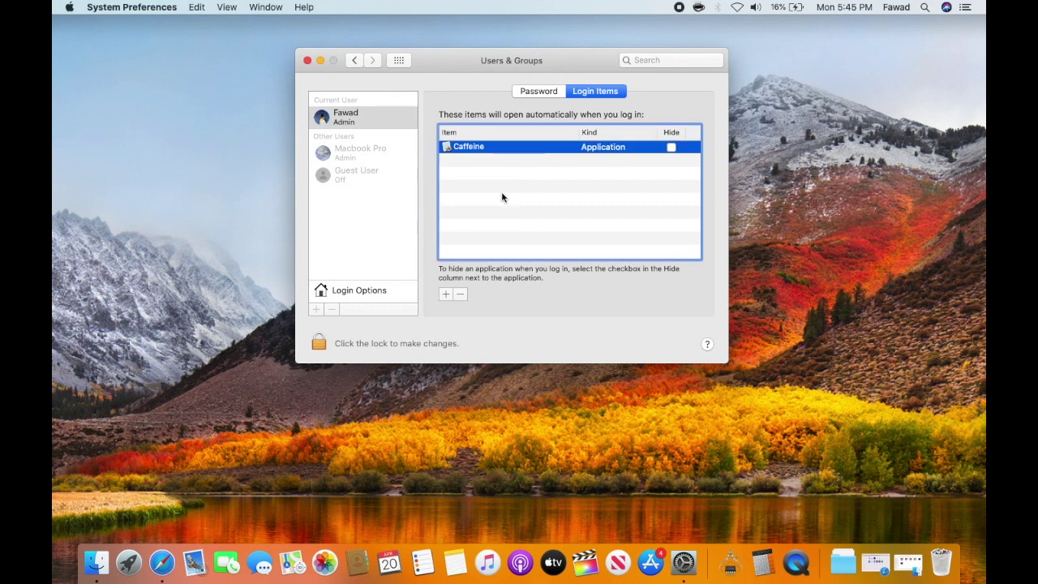
click(446, 296)
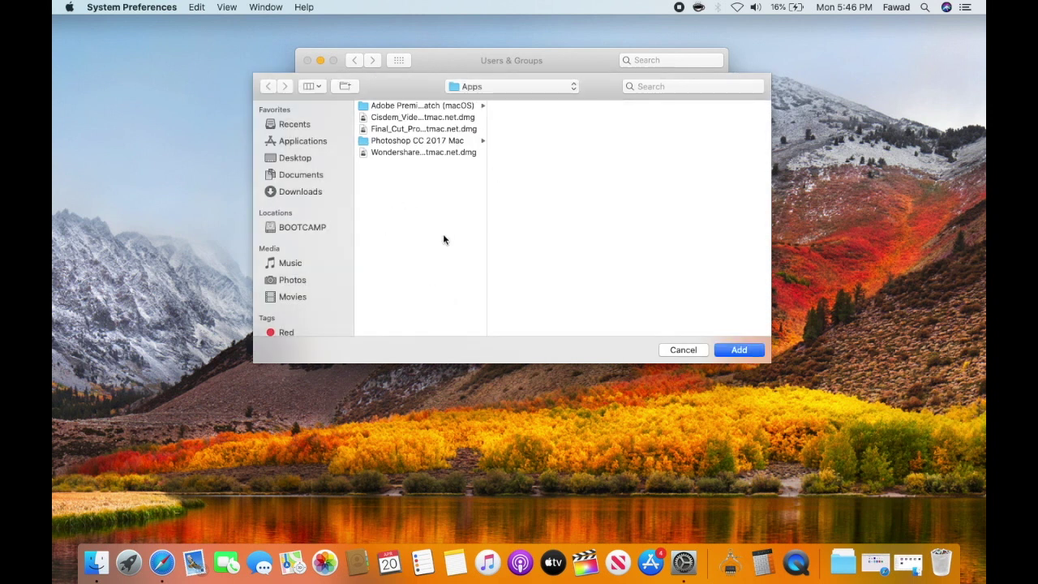
click(311, 140)
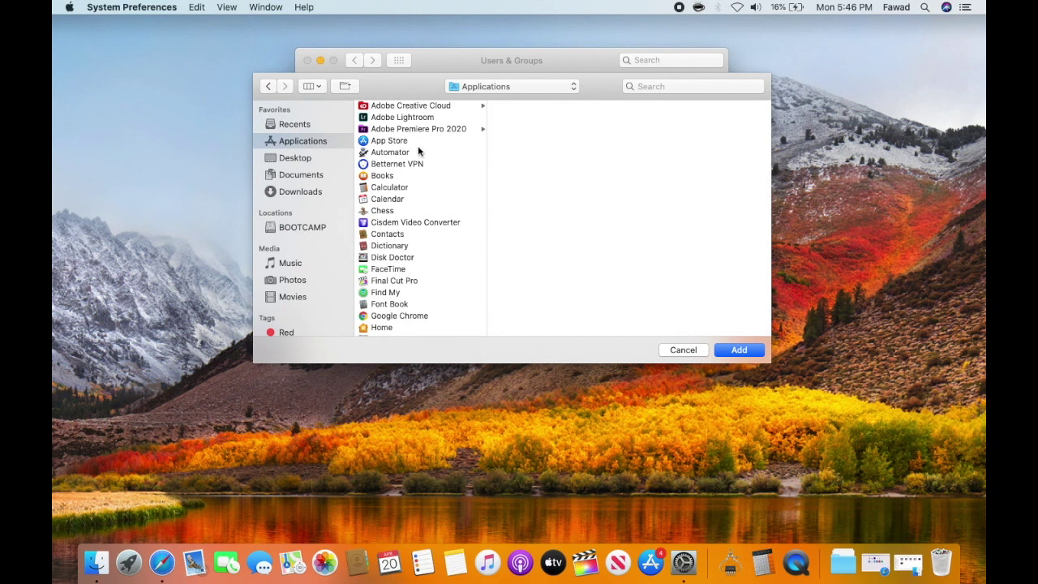
click(422, 164)
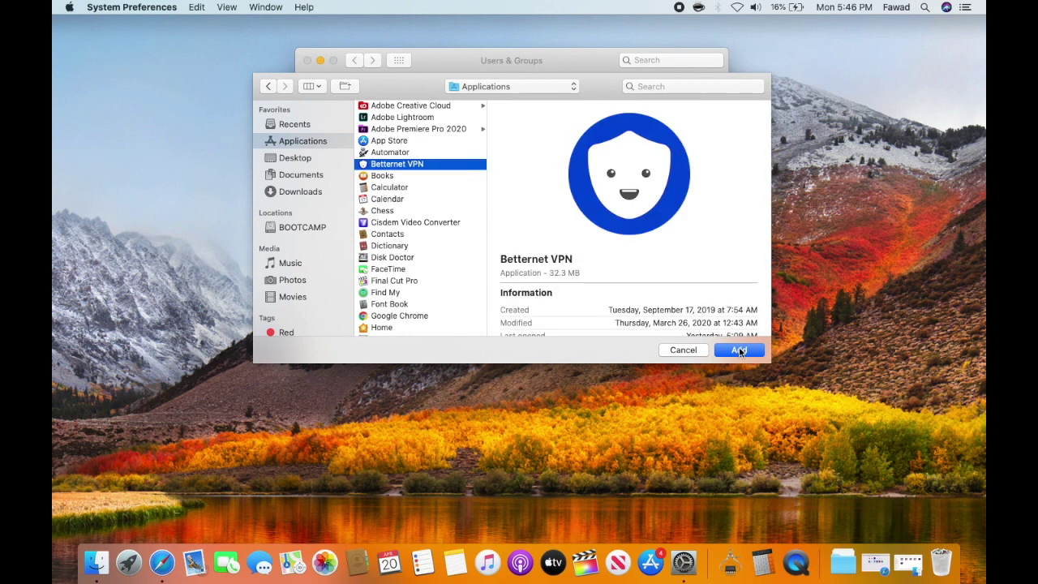
click(739, 350)
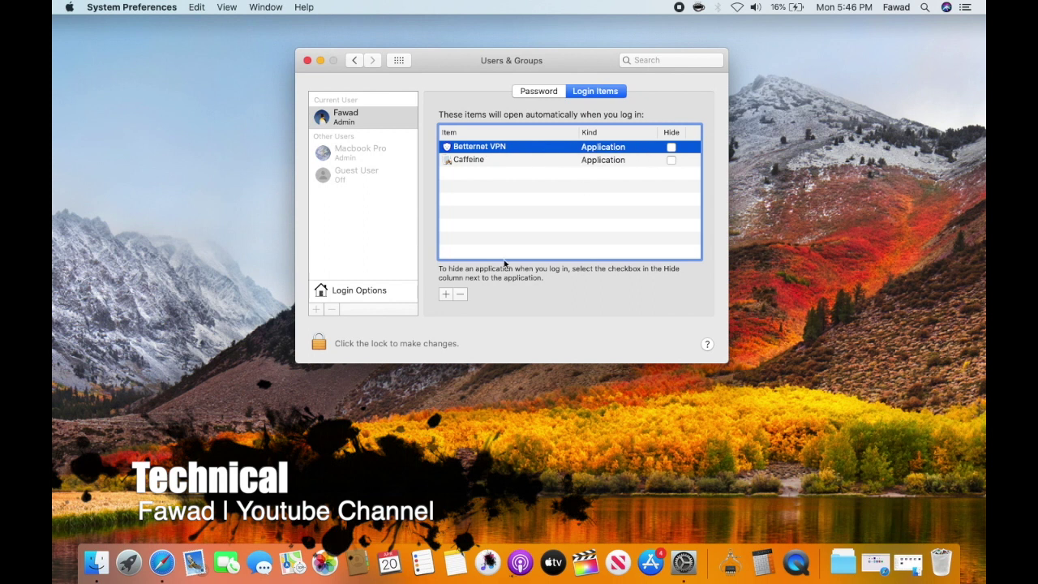
click(460, 294)
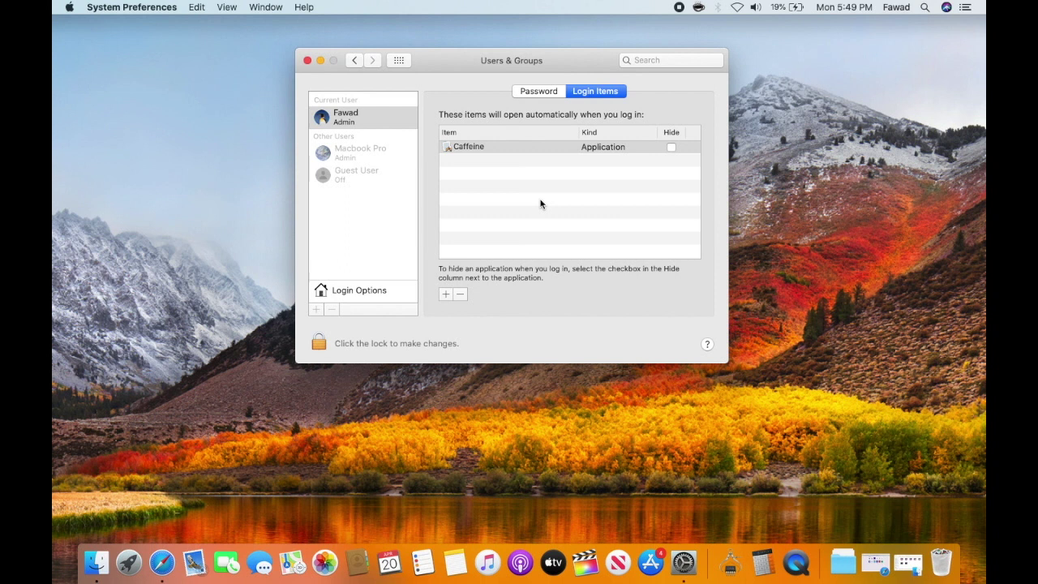
Step: Examine the vision and hearing options in the Accessibility settings
click(408, 62)
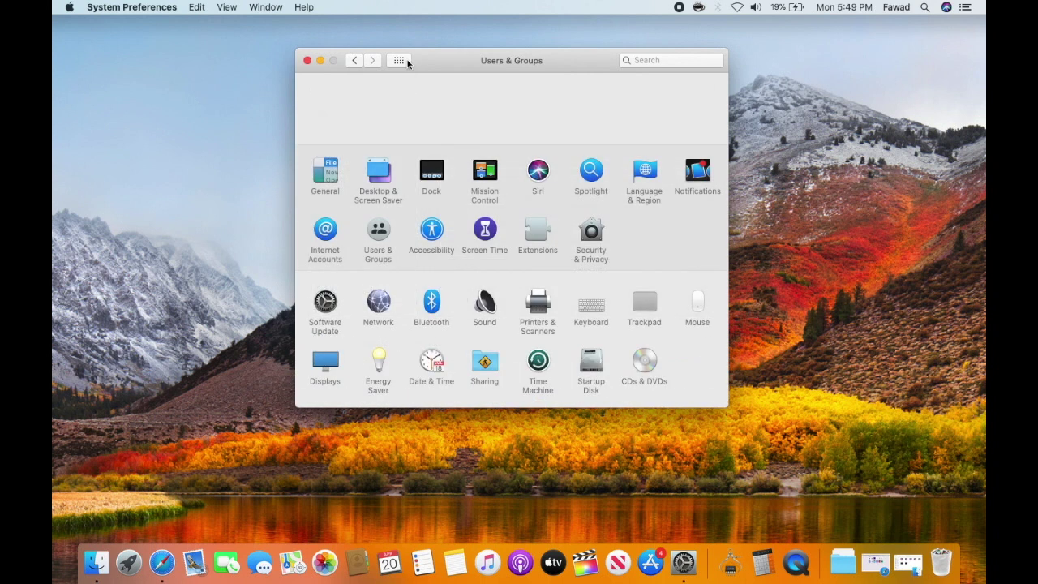
click(436, 237)
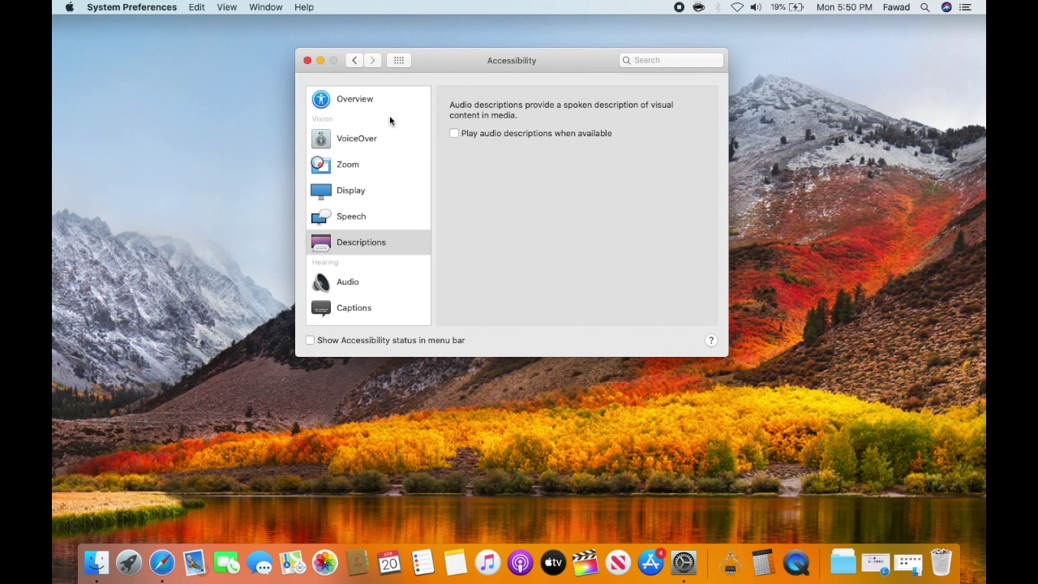
Step: In the Screen Time settings, examine today's Notifications, Pickups and App Usage reports, including the list of time spent per app
click(399, 60)
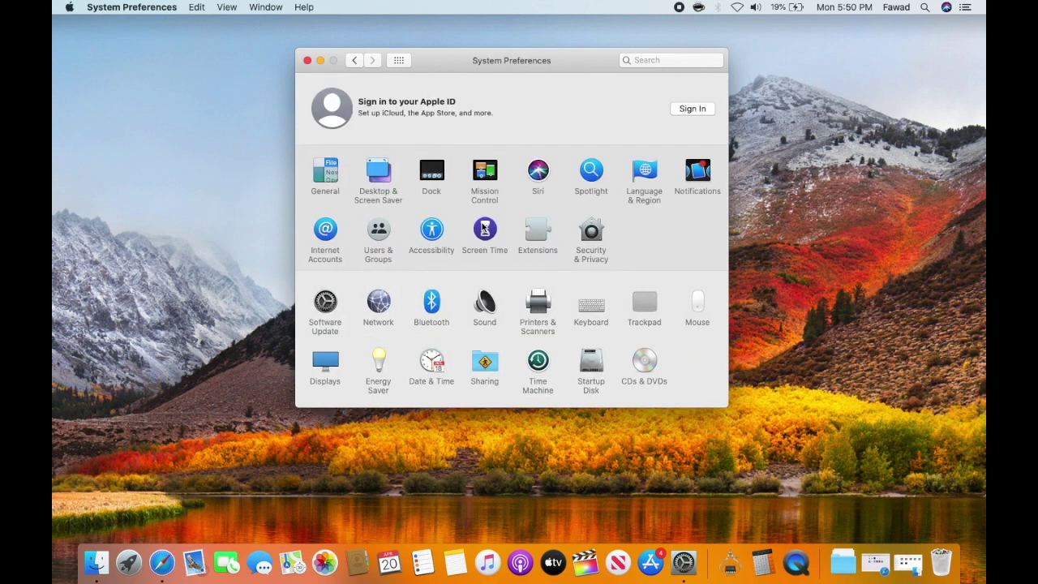
click(485, 227)
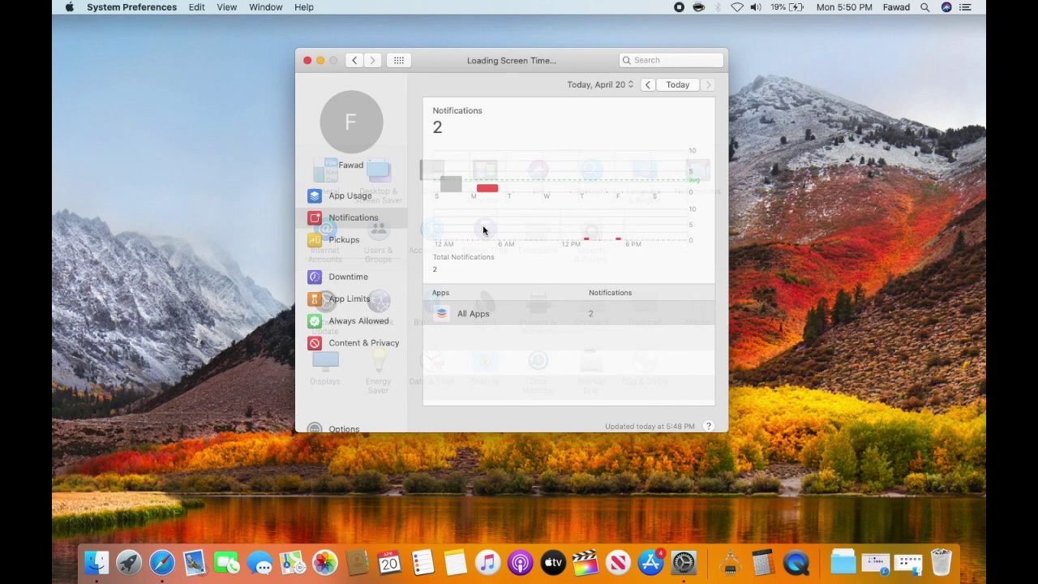
click(397, 197)
click(388, 218)
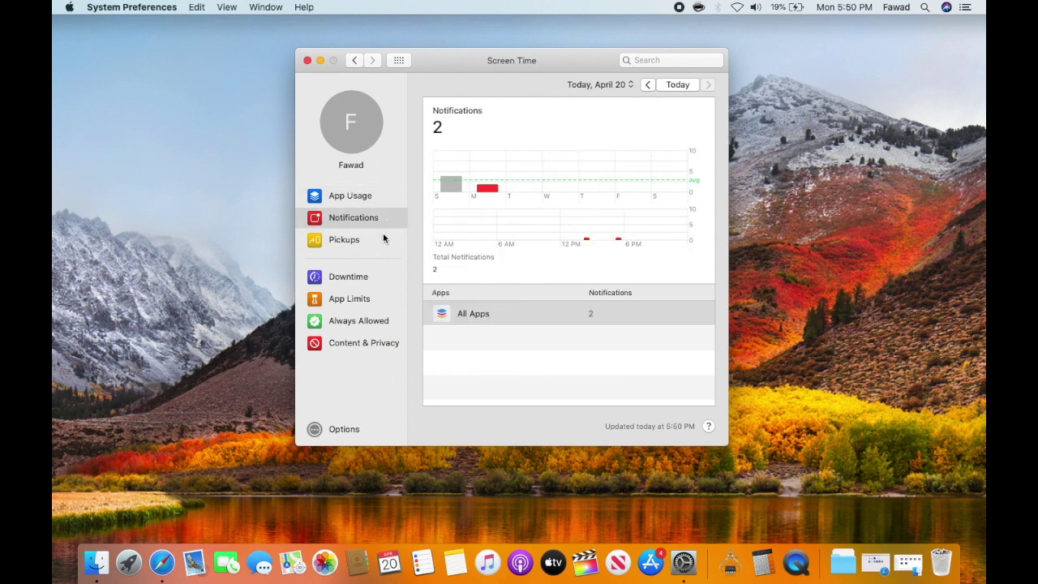
click(384, 237)
click(382, 215)
click(383, 198)
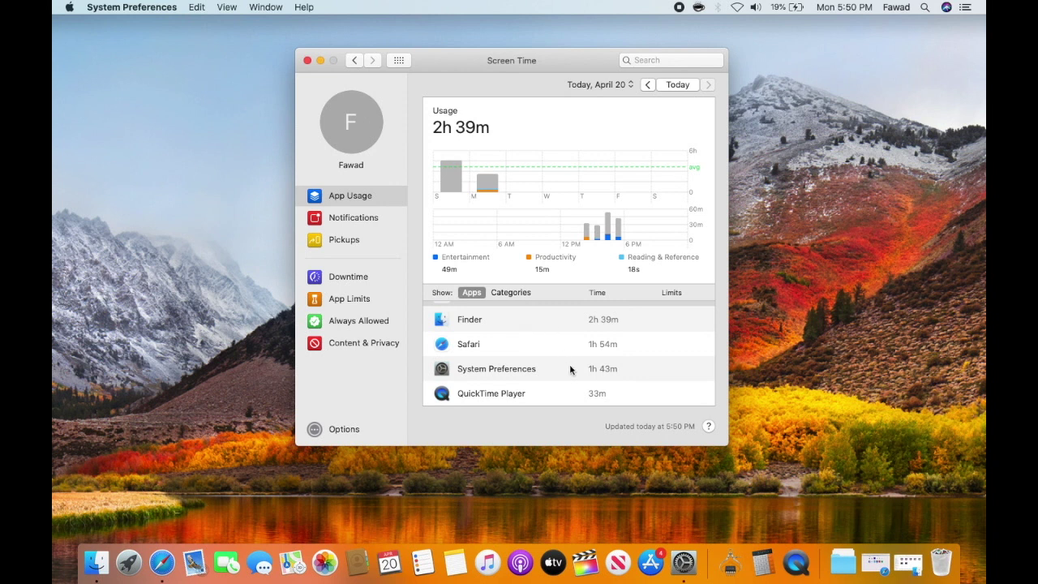
scroll(579, 371, down, 5)
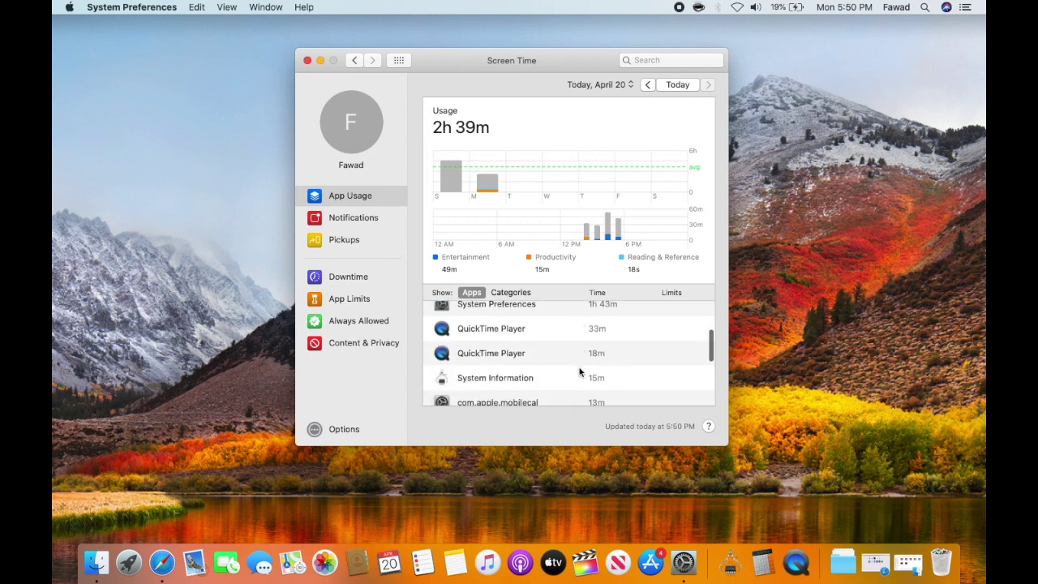
scroll(579, 372, up, 1)
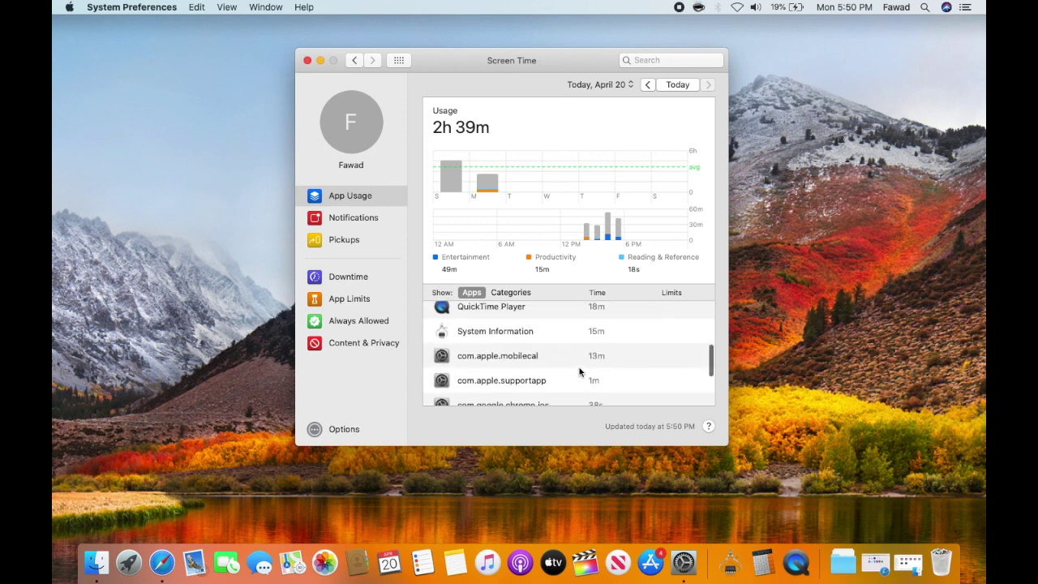
scroll(573, 336, up, 5)
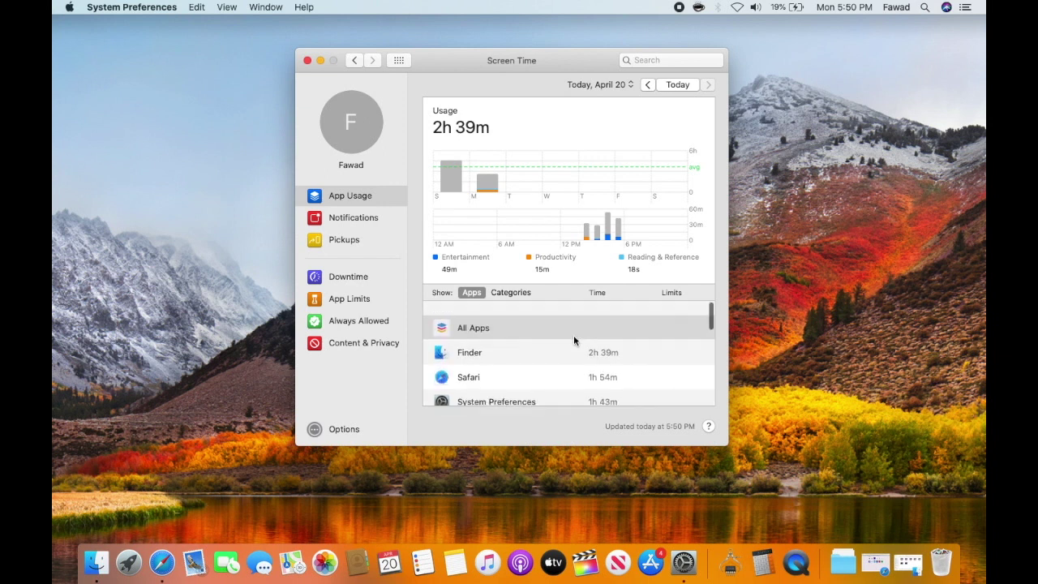
Step: Examine Screen Time's Downtime, App Limits, Always Allowed and Content & Privacy settings, and reopen the App Usage report
click(383, 285)
click(387, 303)
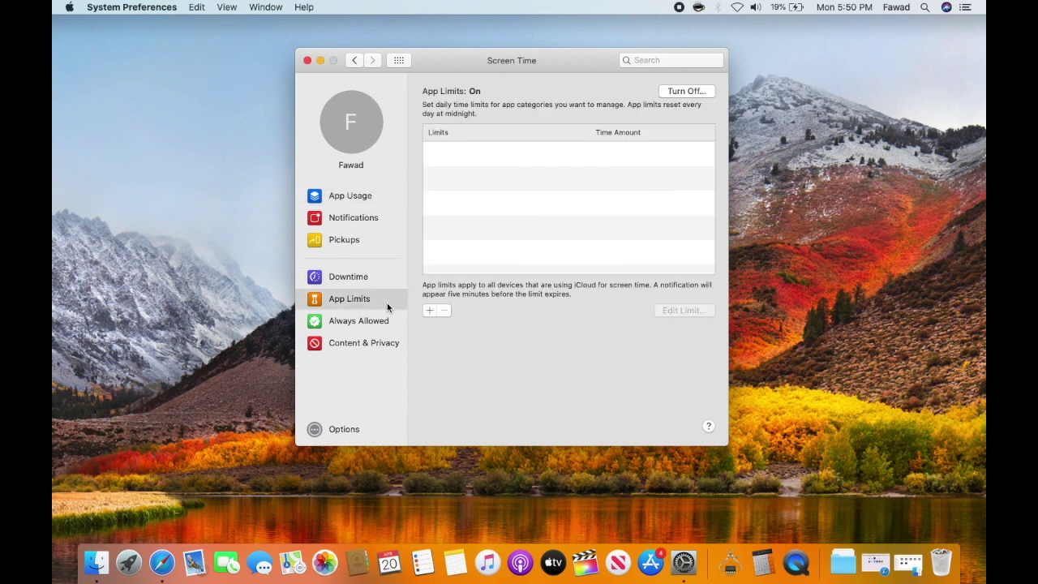
click(387, 276)
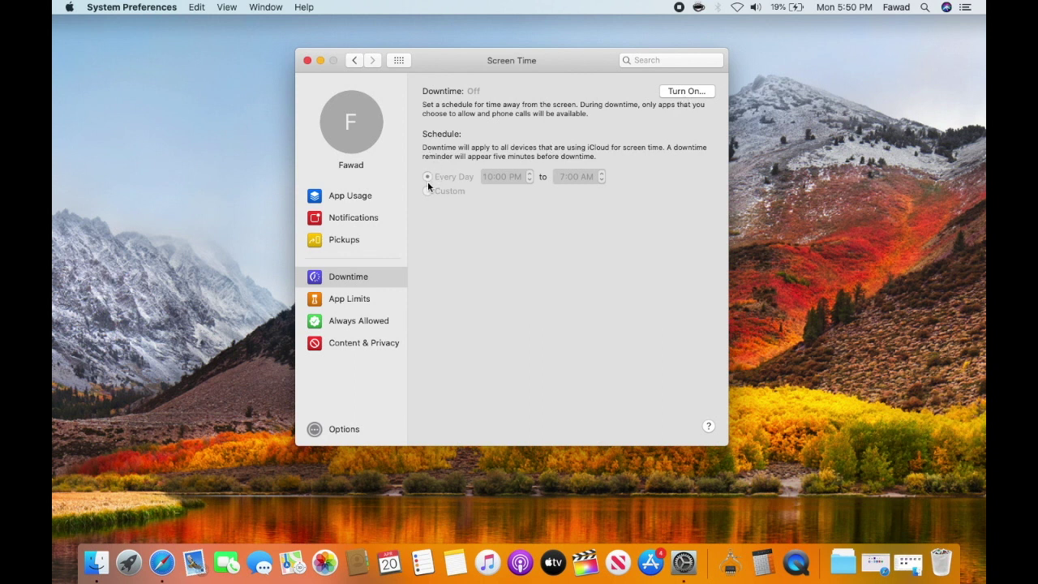
click(378, 300)
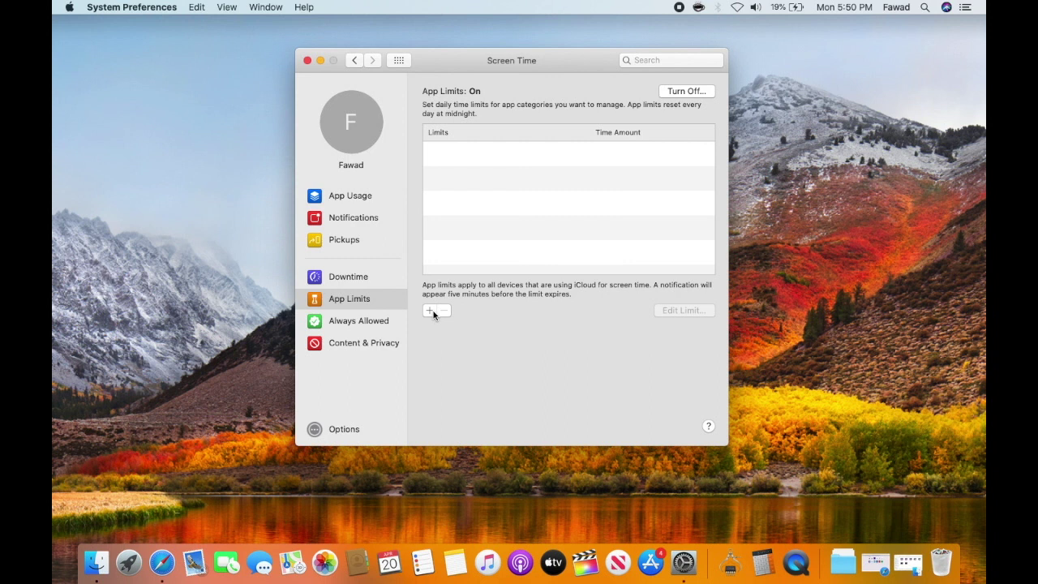
click(382, 327)
click(378, 343)
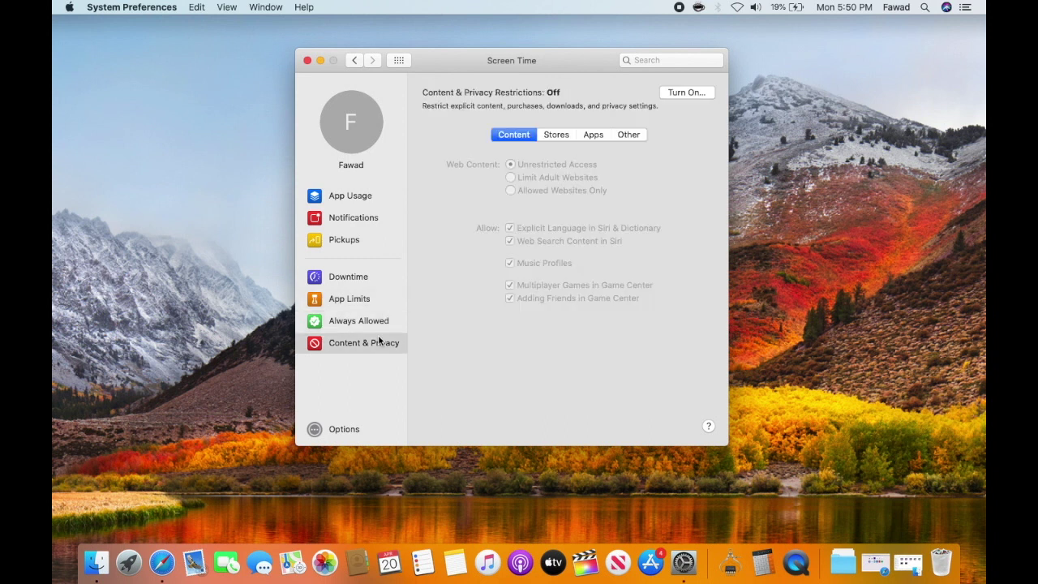
click(401, 60)
click(484, 228)
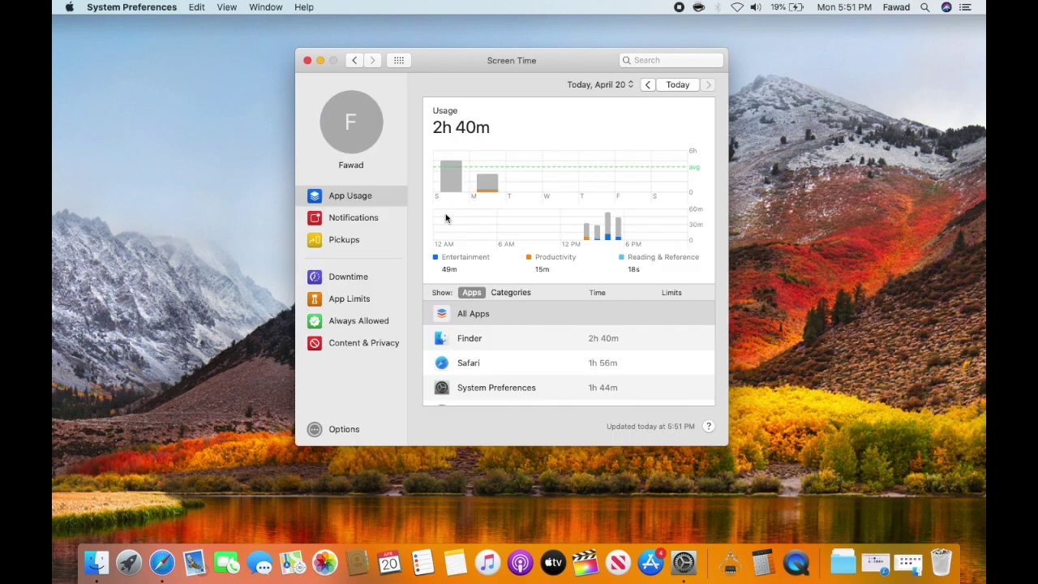
Step: Examine the extension categories in the Extensions settings, from Actions and Finder Extensions through Photos Editing, Quick Look, Share Menu, Today and Finder
click(399, 60)
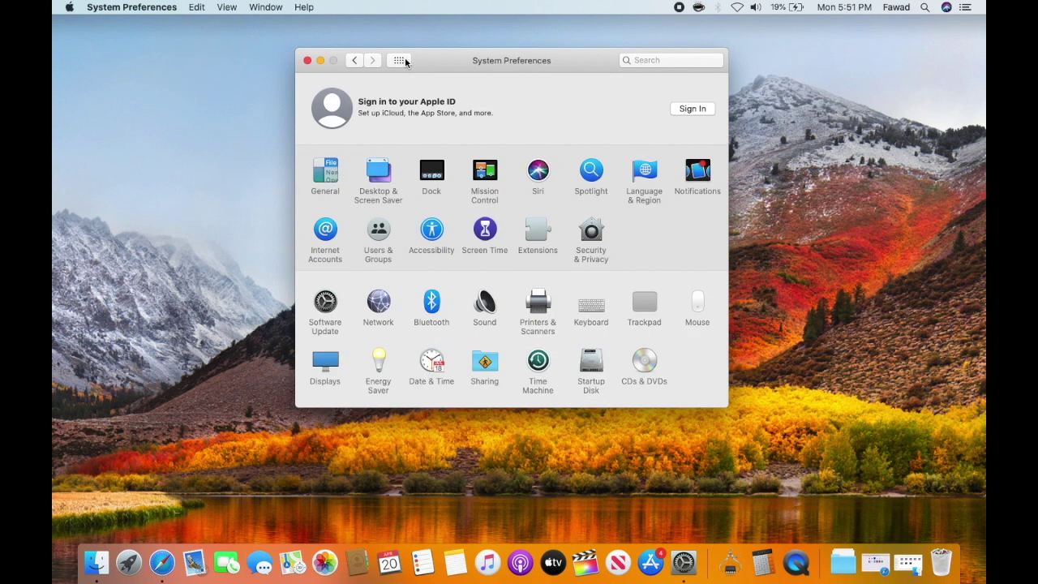
click(536, 236)
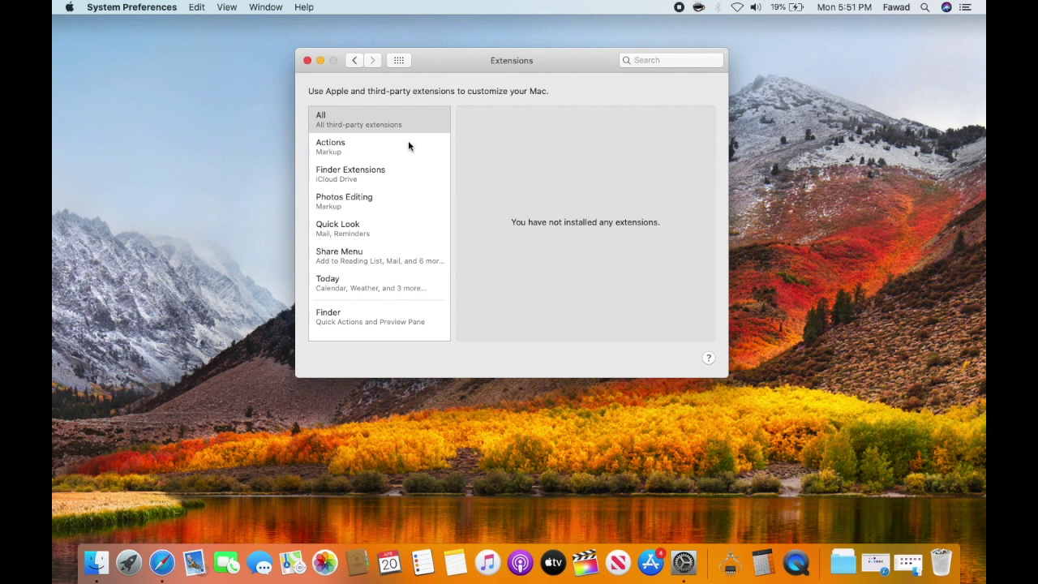
click(408, 142)
click(408, 171)
click(409, 206)
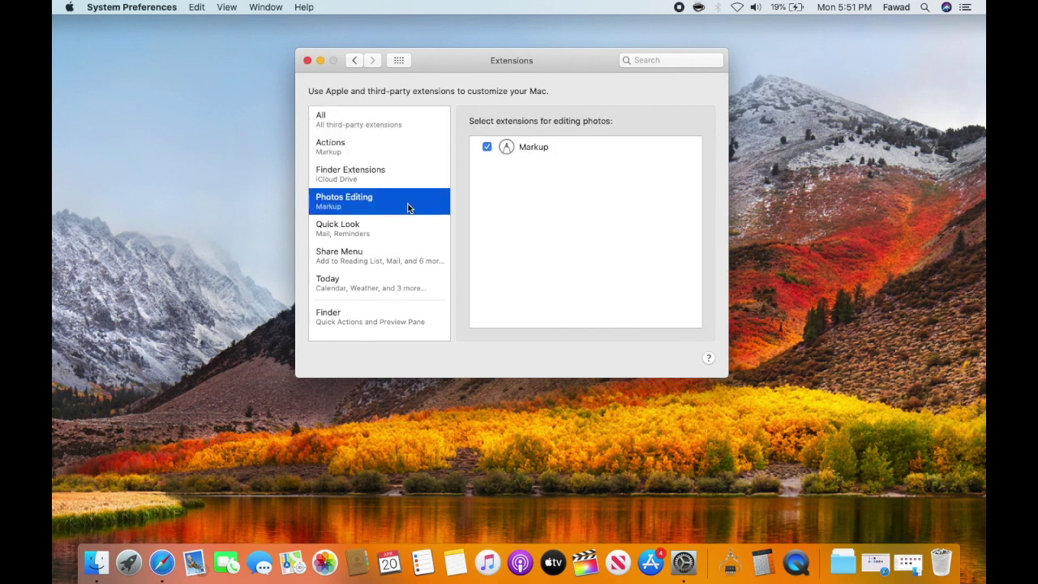
click(408, 227)
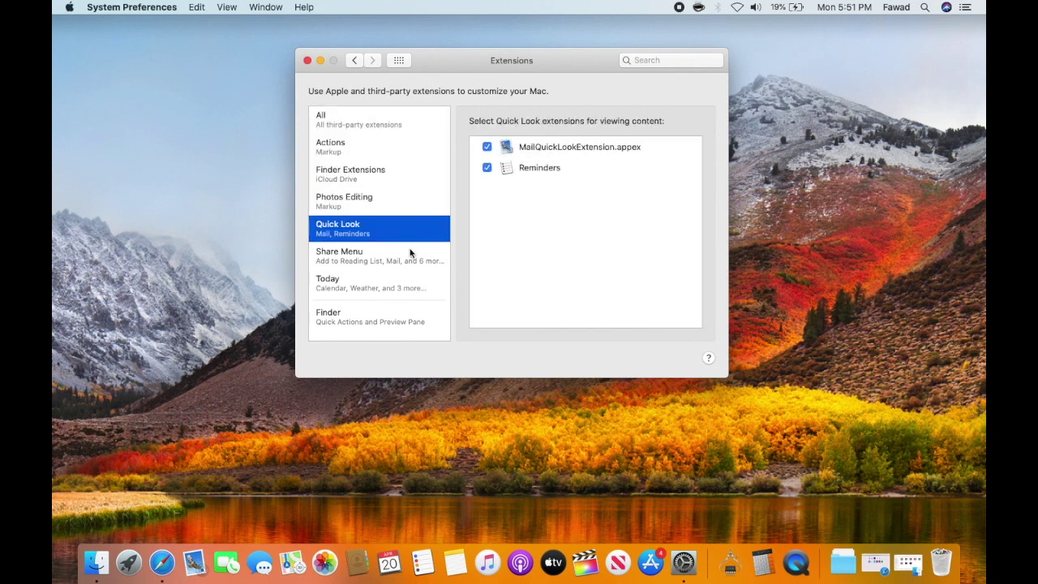
click(410, 258)
click(411, 286)
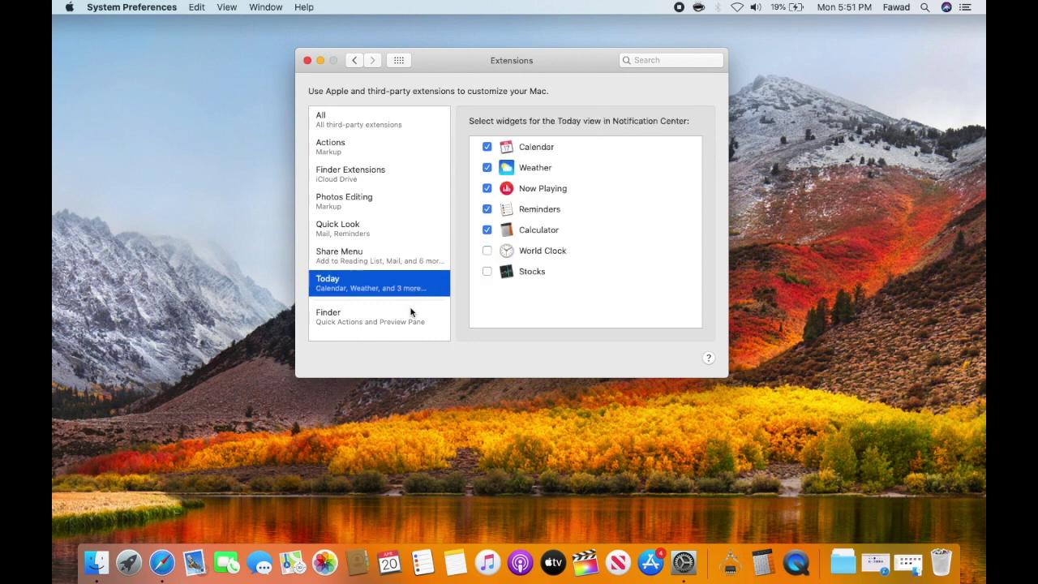
click(412, 315)
Step: In the general Security & Privacy settings, require the password immediately after sleep or screen saver begins, authorizing with the account password
click(398, 60)
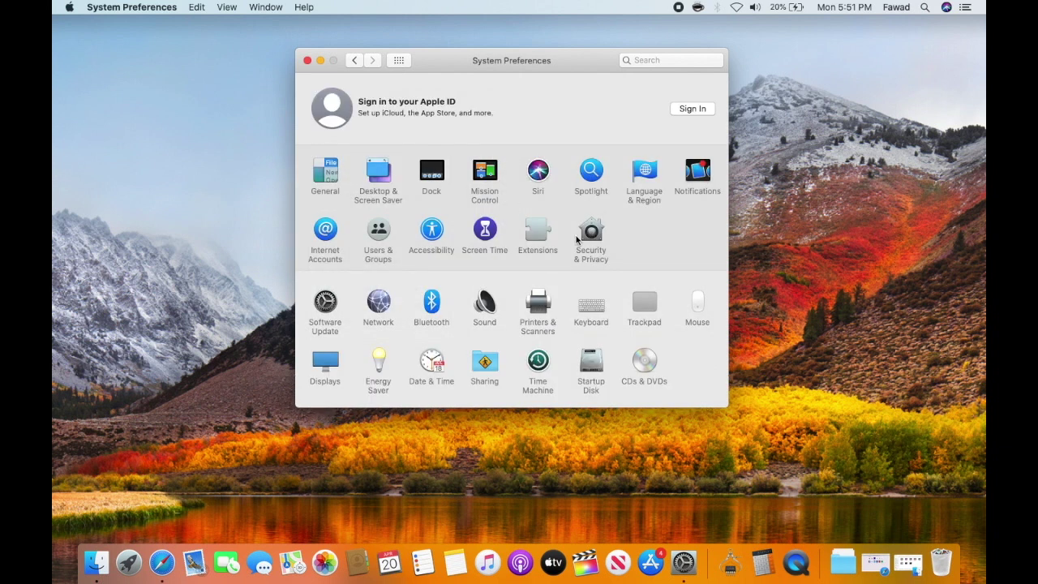
click(591, 235)
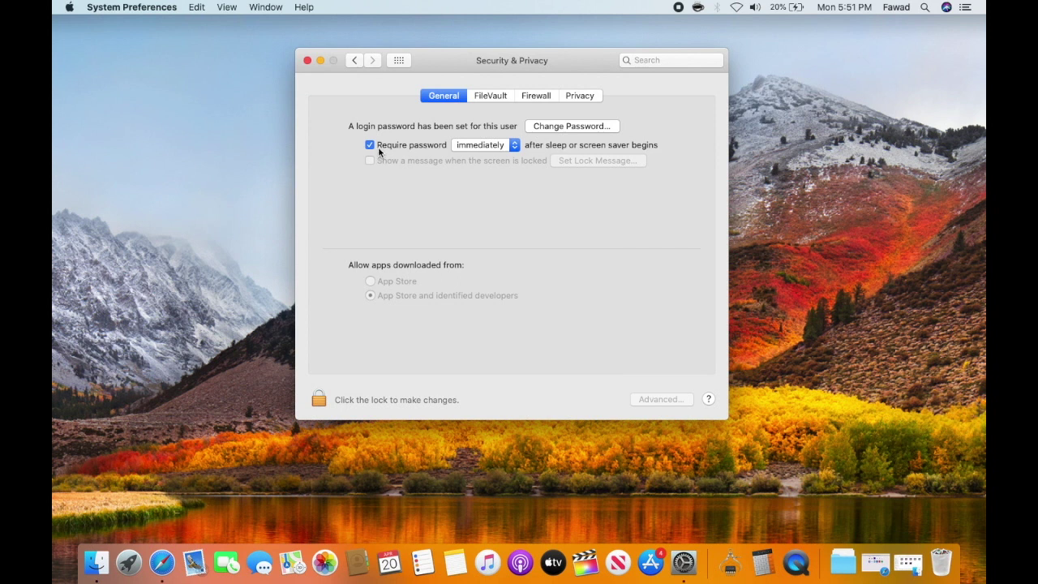
click(515, 146)
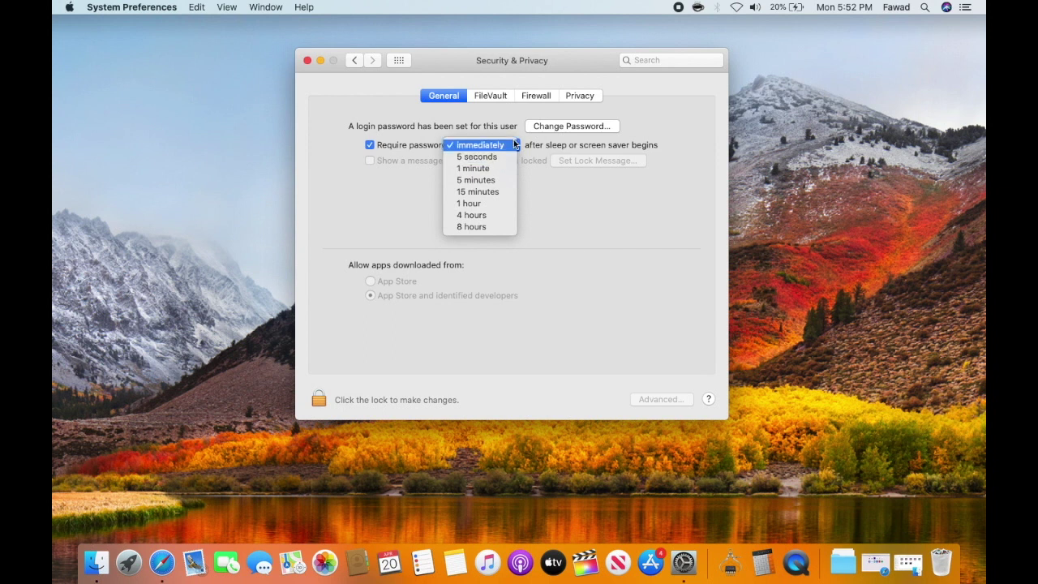
click(505, 146)
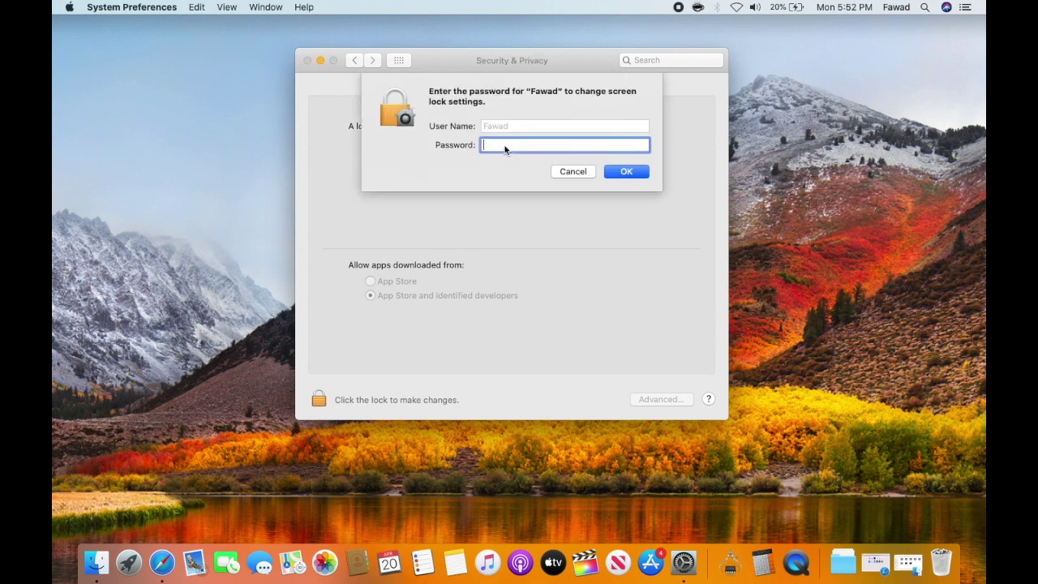
text(••••)
key(Return)
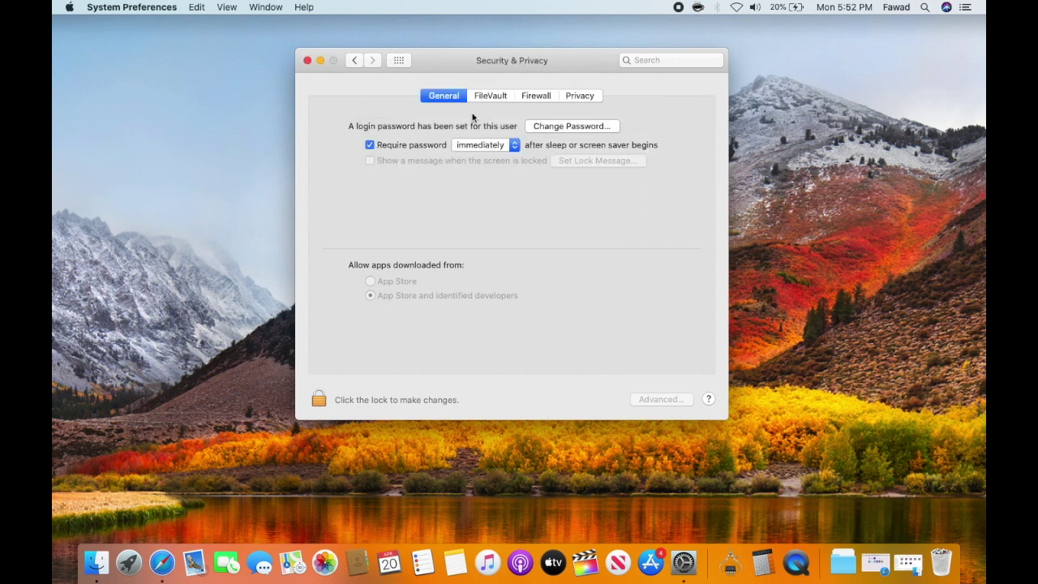
Step: Unlock the Security & Privacy settings from the FileVault page with the account password, and view the Firewall settings
click(498, 98)
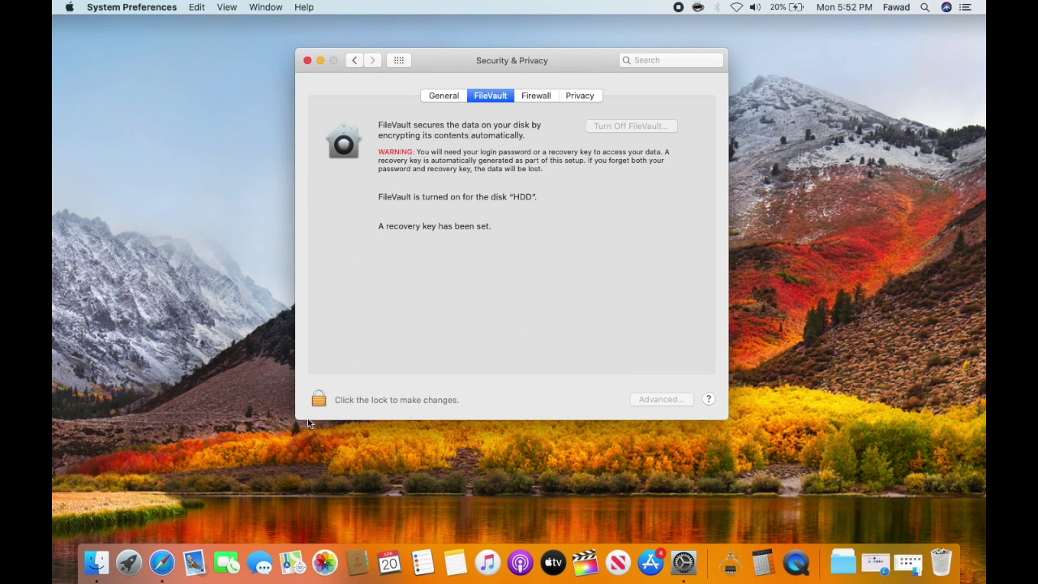
click(319, 398)
text(a)
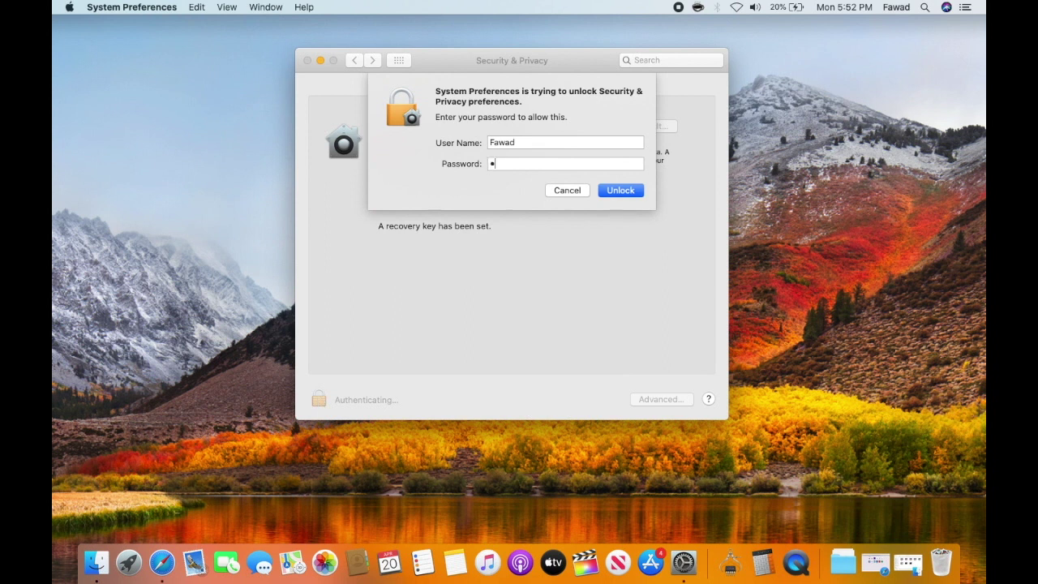
text(aaaa)
key(Return)
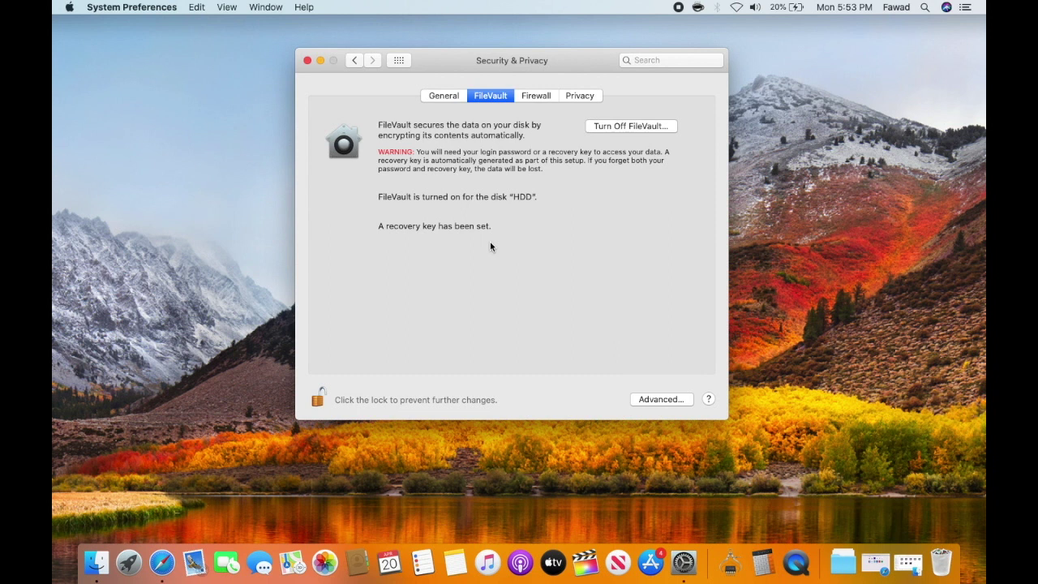
click(537, 97)
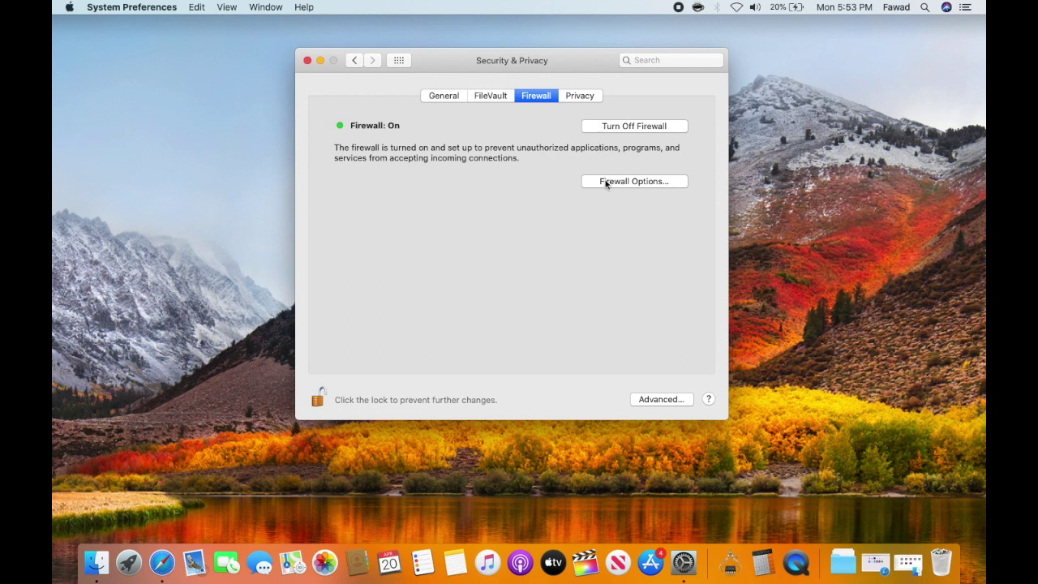
Step: In the Privacy settings, switch Safari's access to Location Services off and back on
click(581, 98)
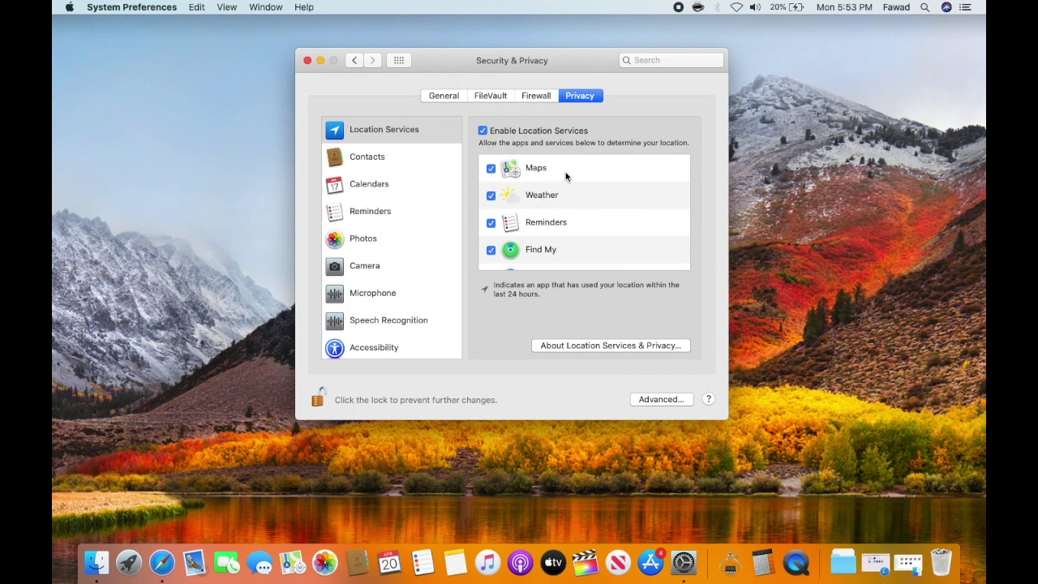
scroll(557, 226, down, 4)
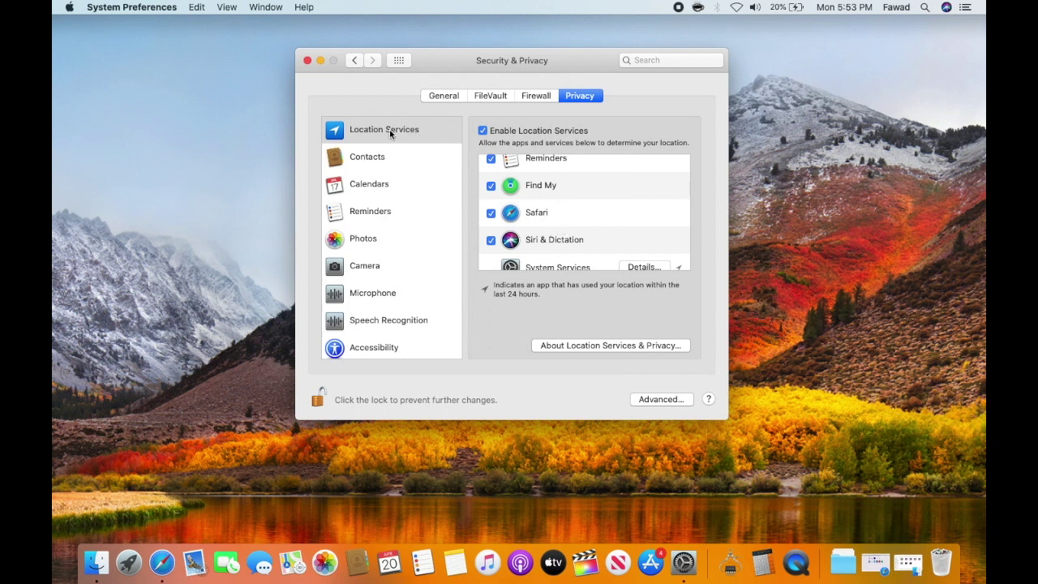
click(491, 214)
click(491, 215)
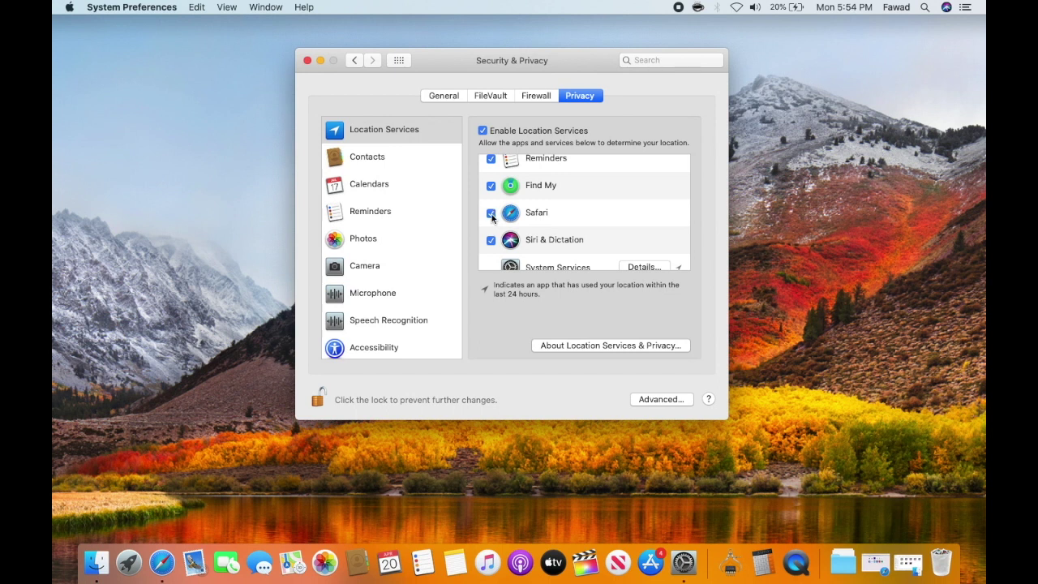
Step: Examine the app access permissions for Contacts, Calendars, Reminders and Photos, and look through the remaining privacy categories
click(396, 158)
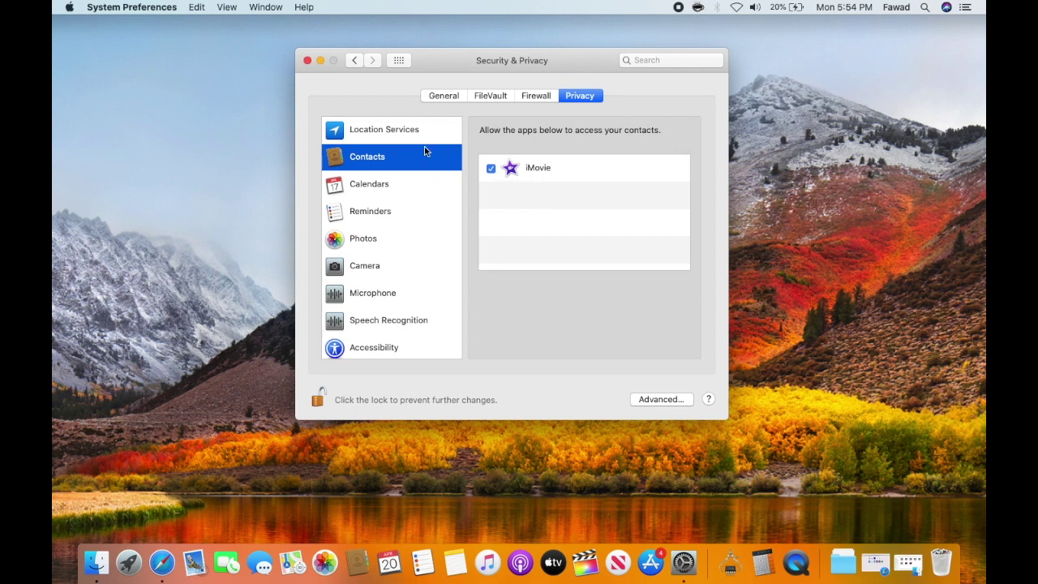
click(421, 185)
click(422, 213)
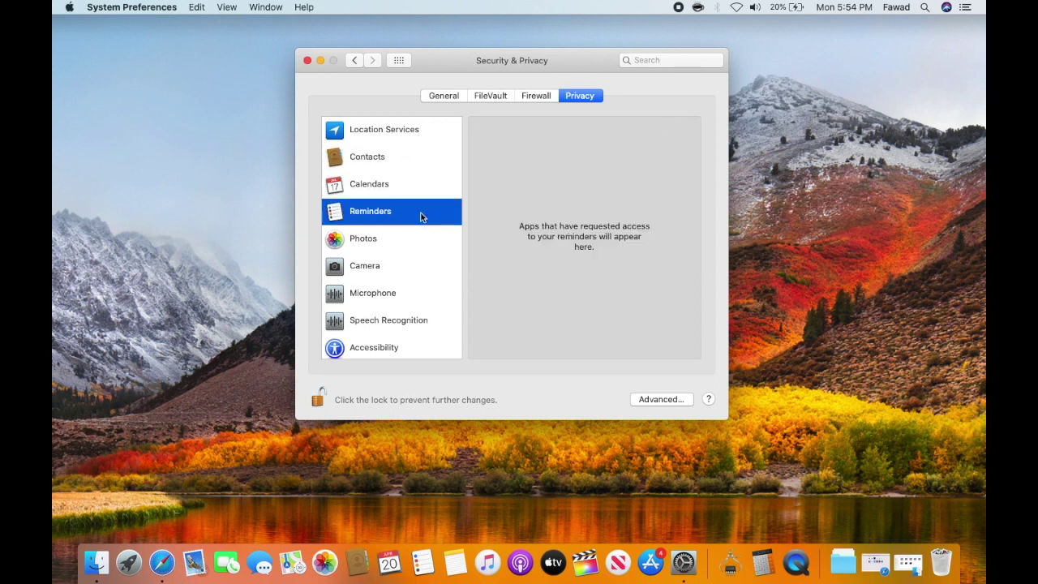
click(419, 237)
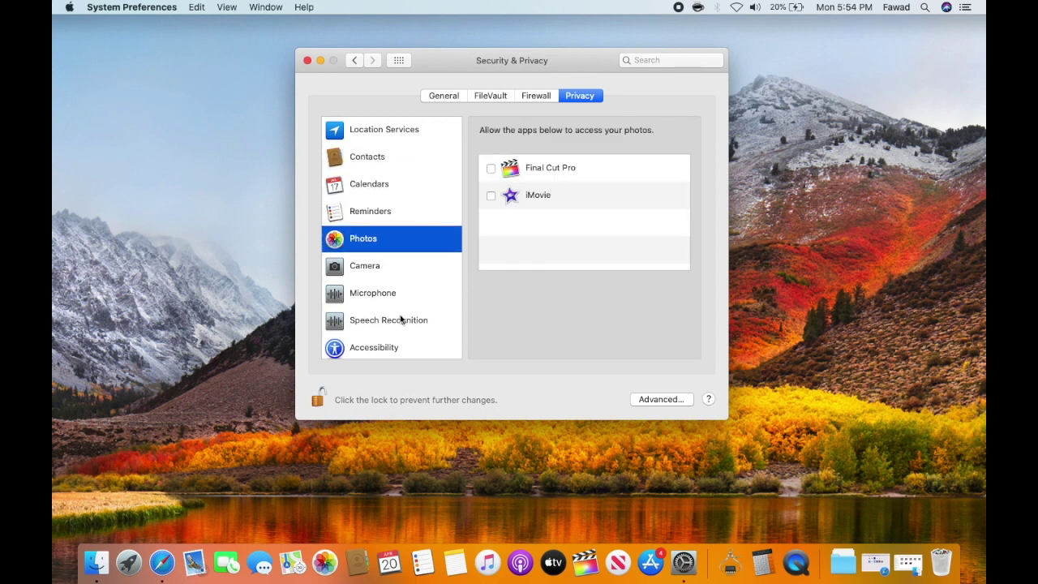
scroll(400, 320, down, 5)
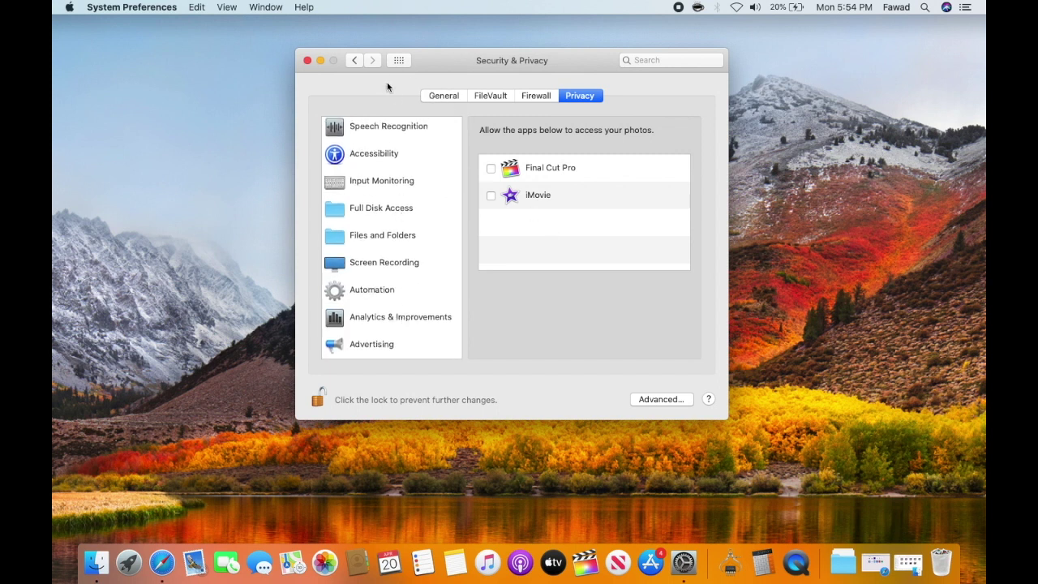
Step: In Software Update, turn on automatically keeping the Mac up to date, authorizing with the account password
click(398, 61)
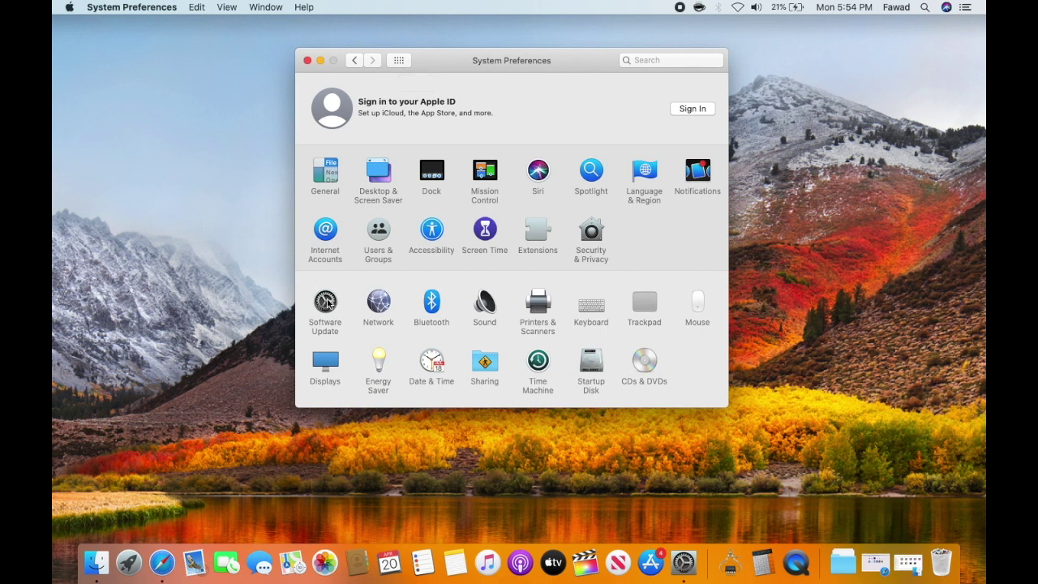
click(326, 302)
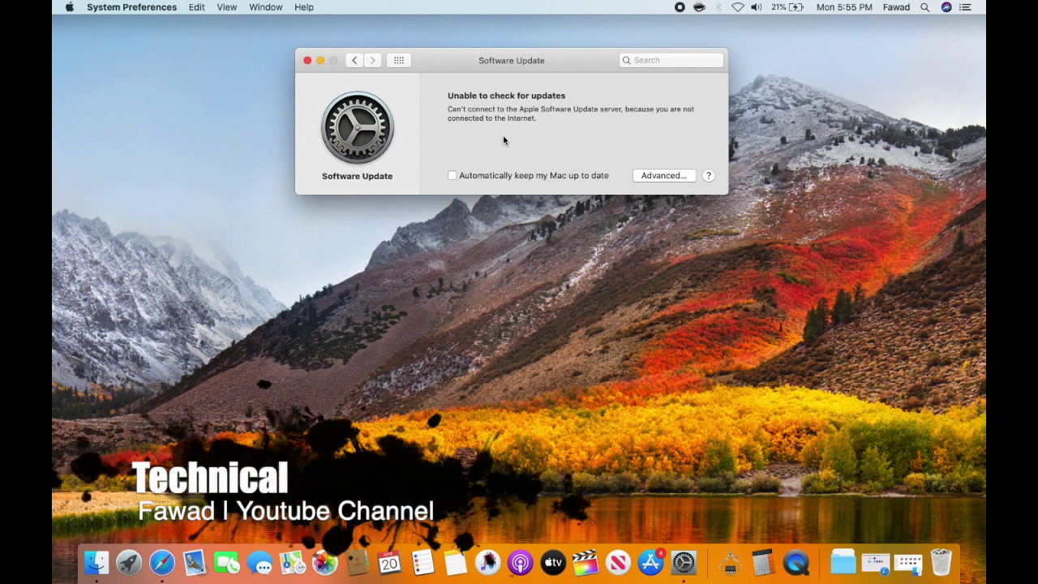
click(453, 176)
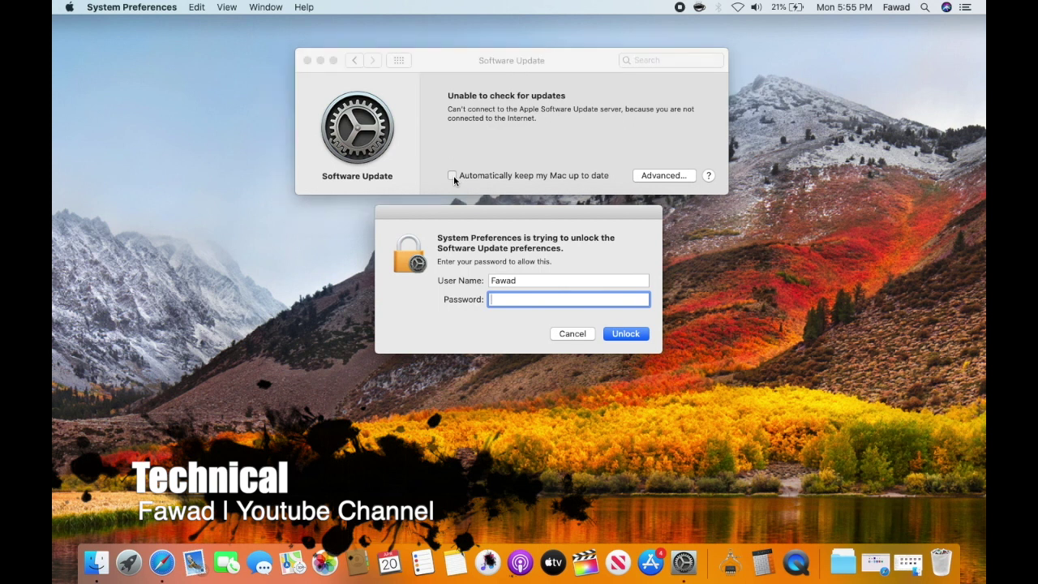
text(••••)
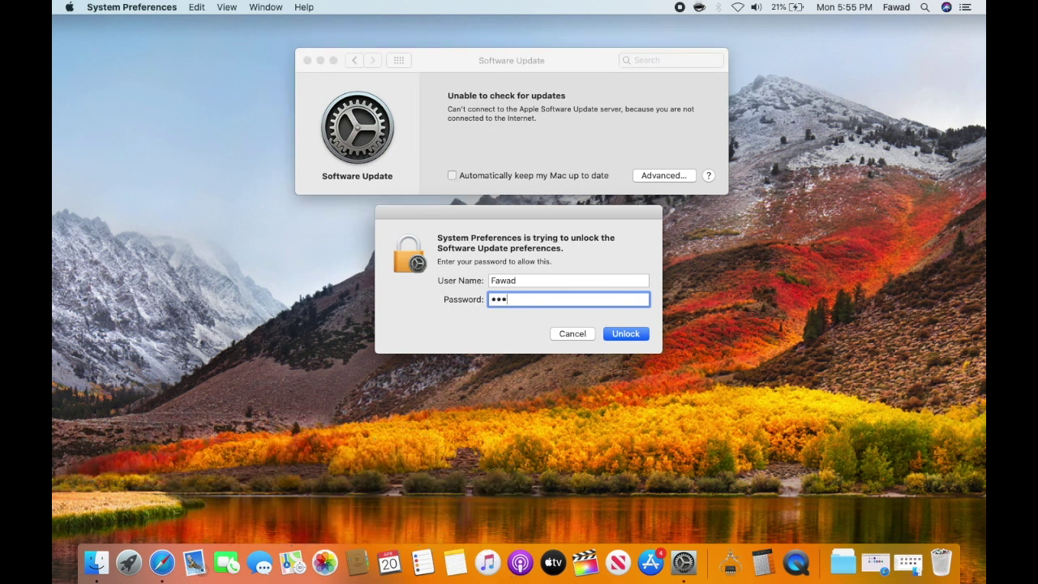
key(Return)
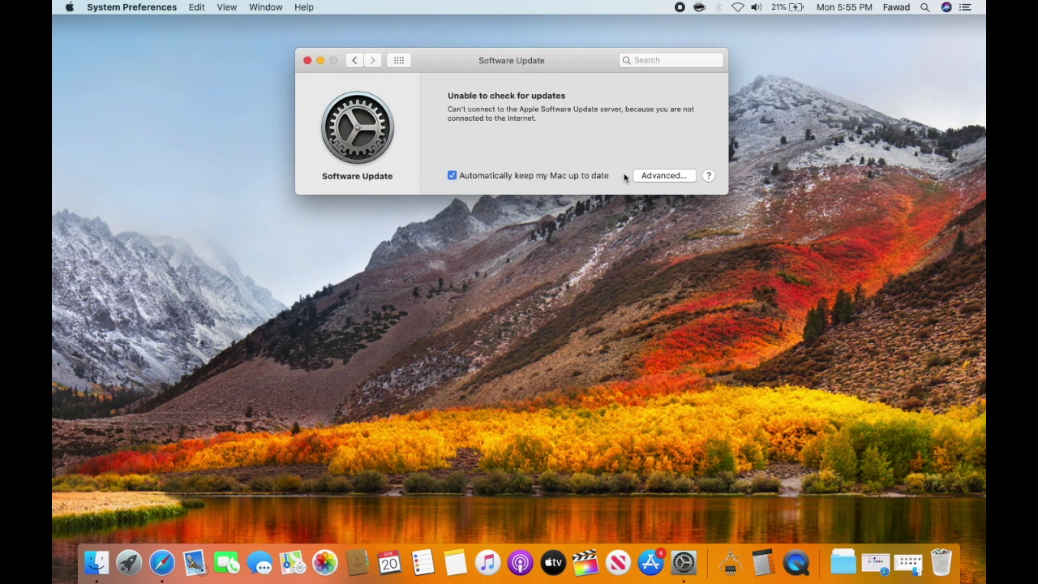
Step: View the advanced automatic update options and turn automatically keeping the Mac up to date back off
click(650, 176)
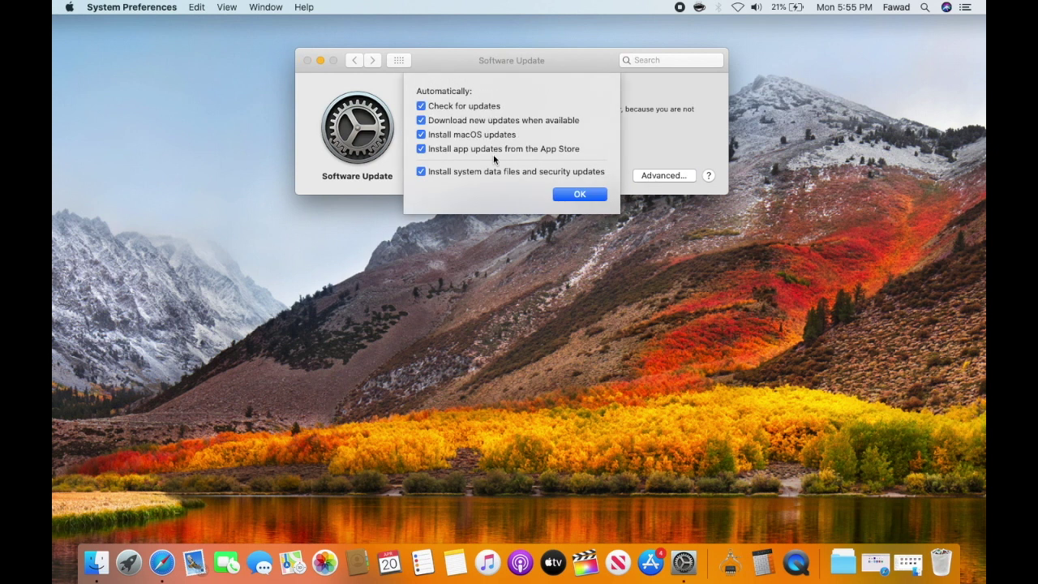
click(566, 195)
click(454, 177)
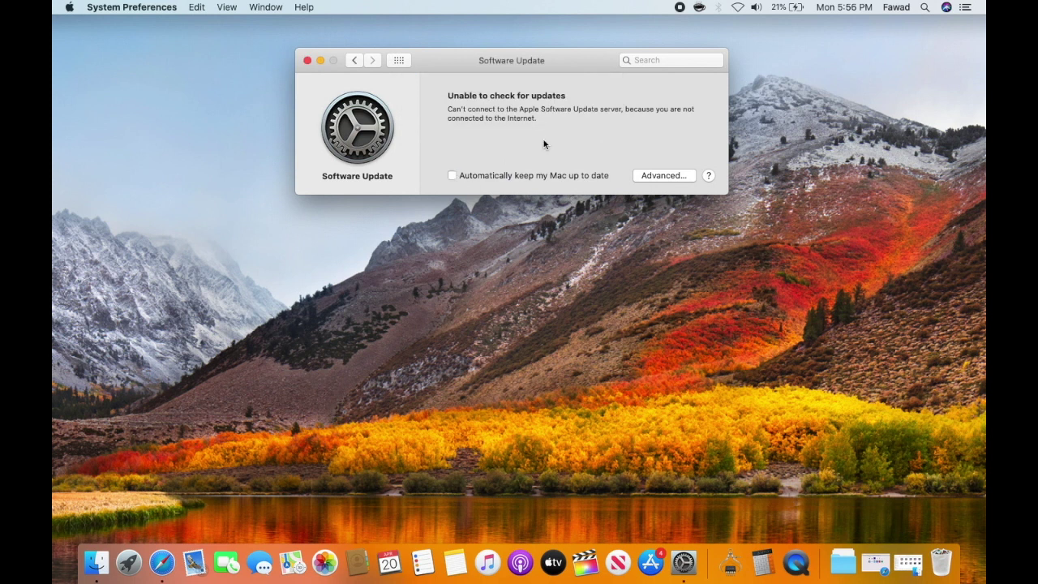
Step: Examine the connection list in the Network settings and the details of the Wi-Fi connection
click(400, 61)
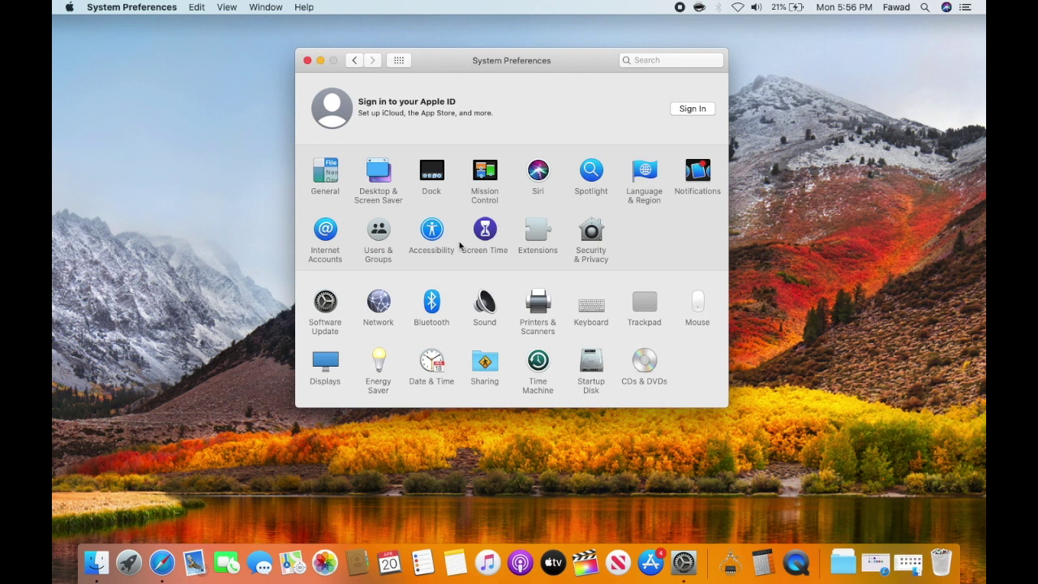
click(389, 301)
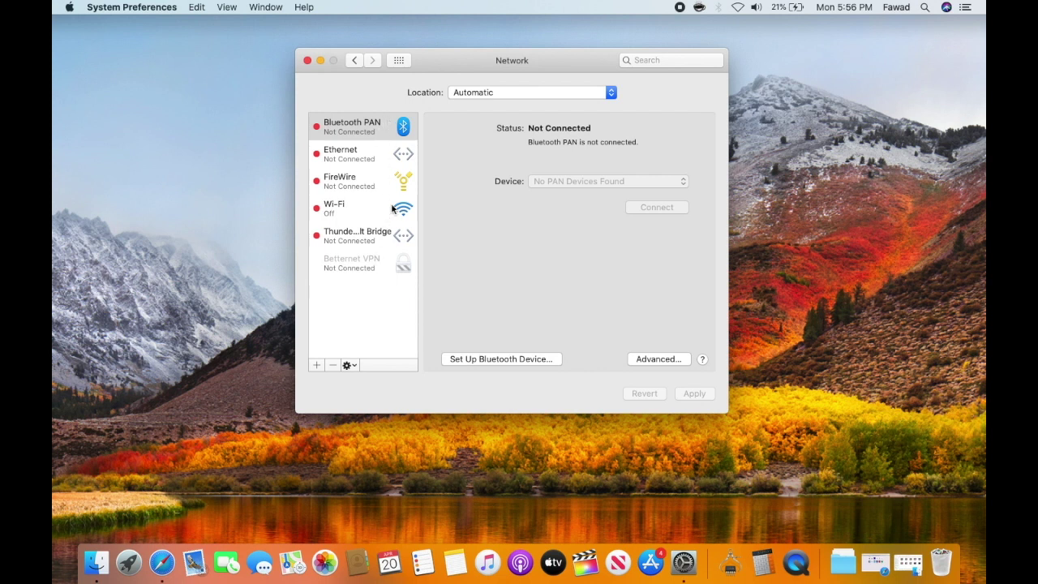
click(391, 213)
Step: In the Bluetooth settings, select the paired mouse, turn Bluetooth on and off again, and return to the overview of all preferences
click(400, 59)
click(431, 304)
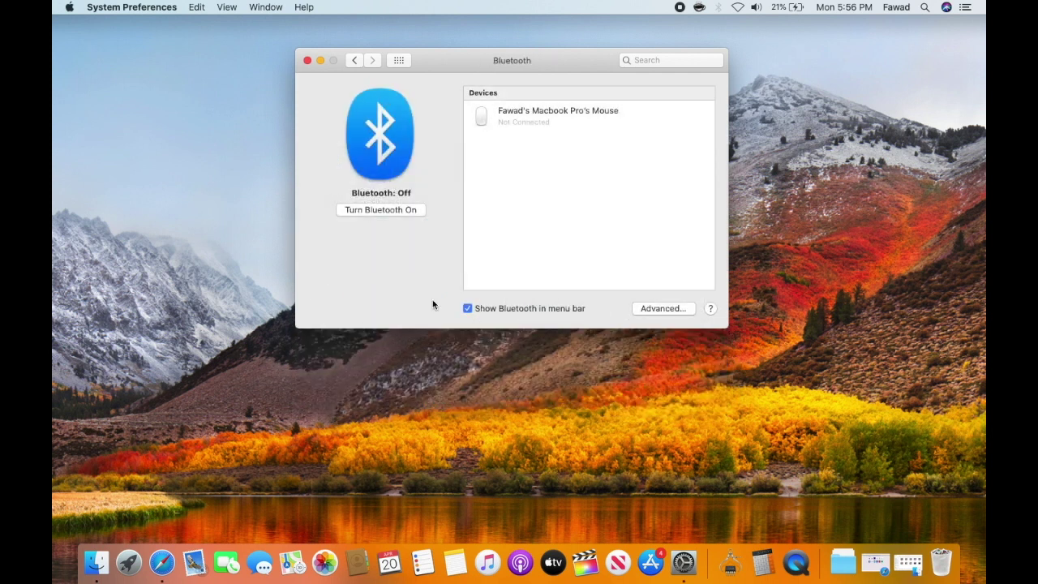
click(558, 122)
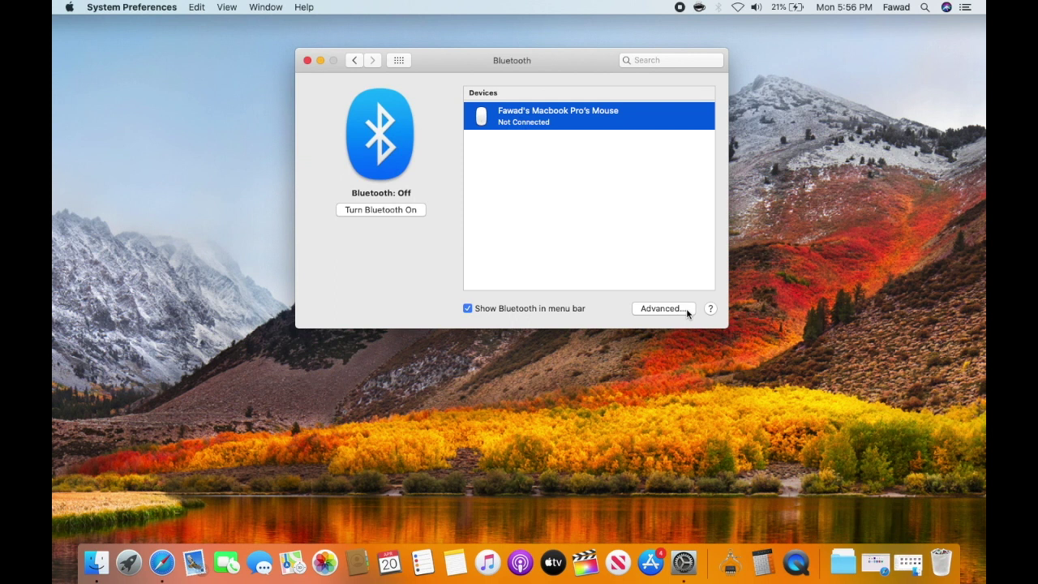
click(381, 209)
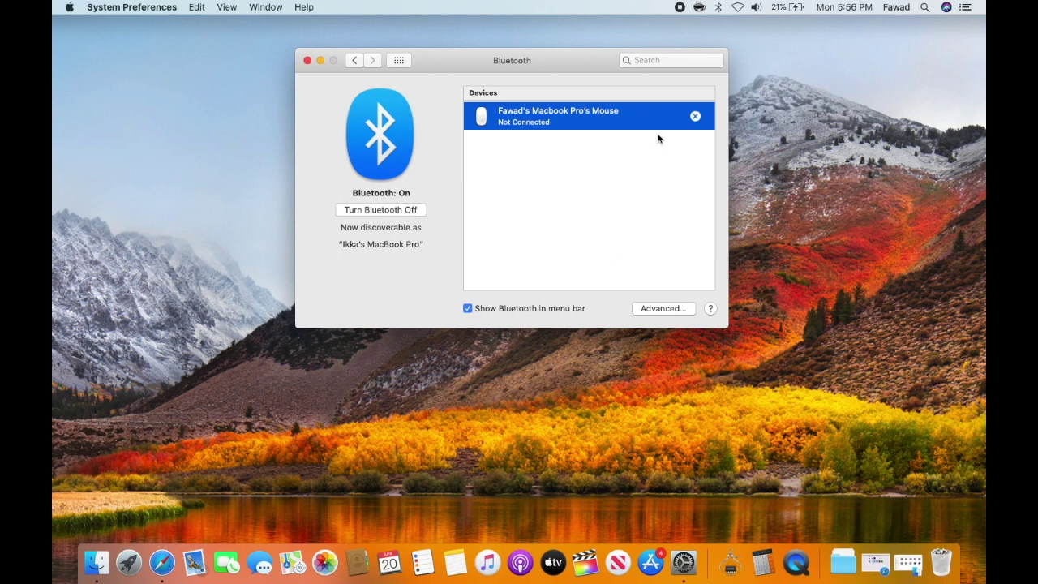
click(406, 209)
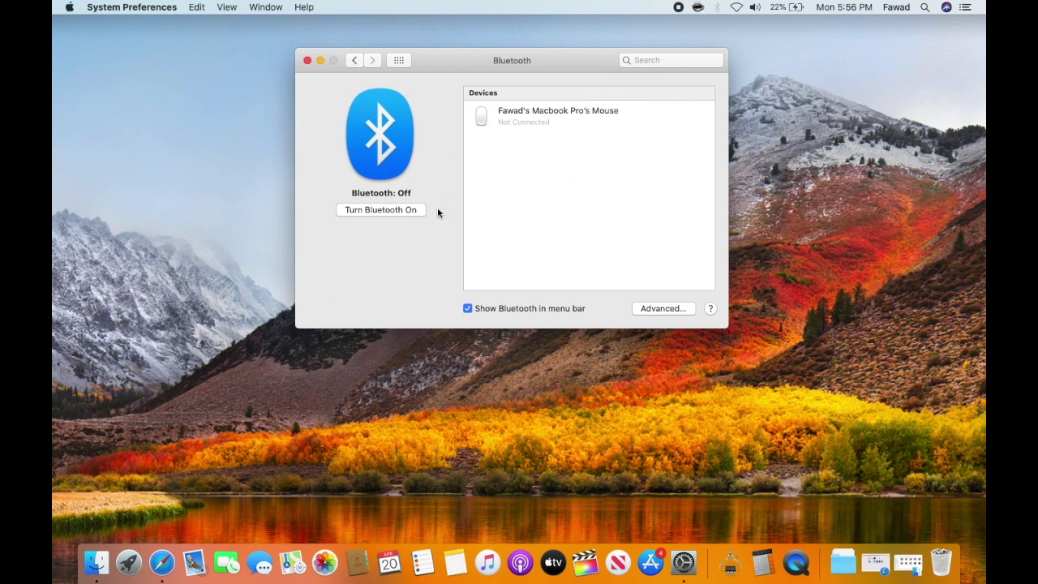
click(399, 61)
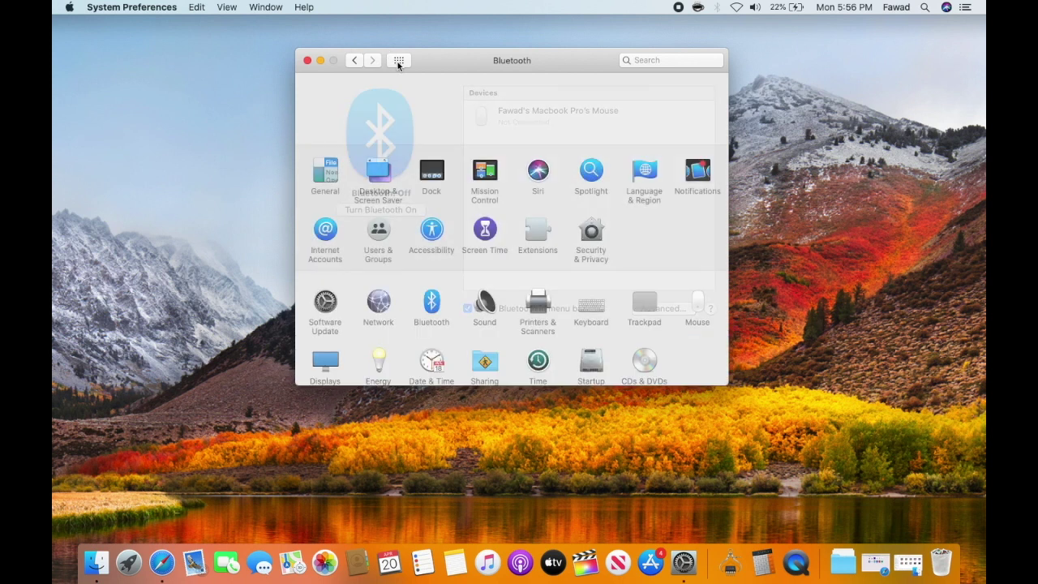
Step: Look through the output, alert and input settings in Sound, and view the Printers & Scanners settings
click(486, 304)
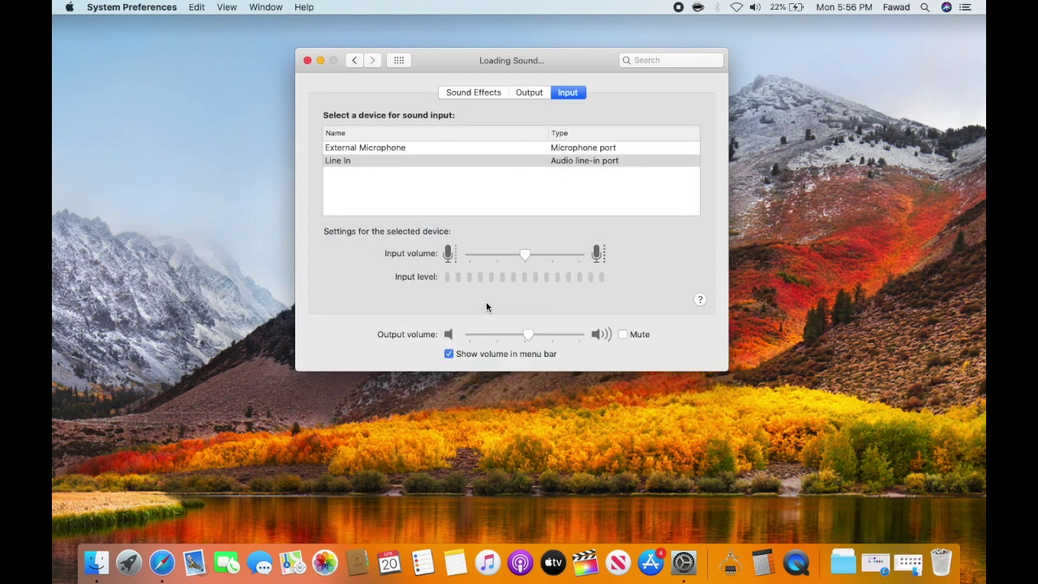
click(529, 92)
click(473, 94)
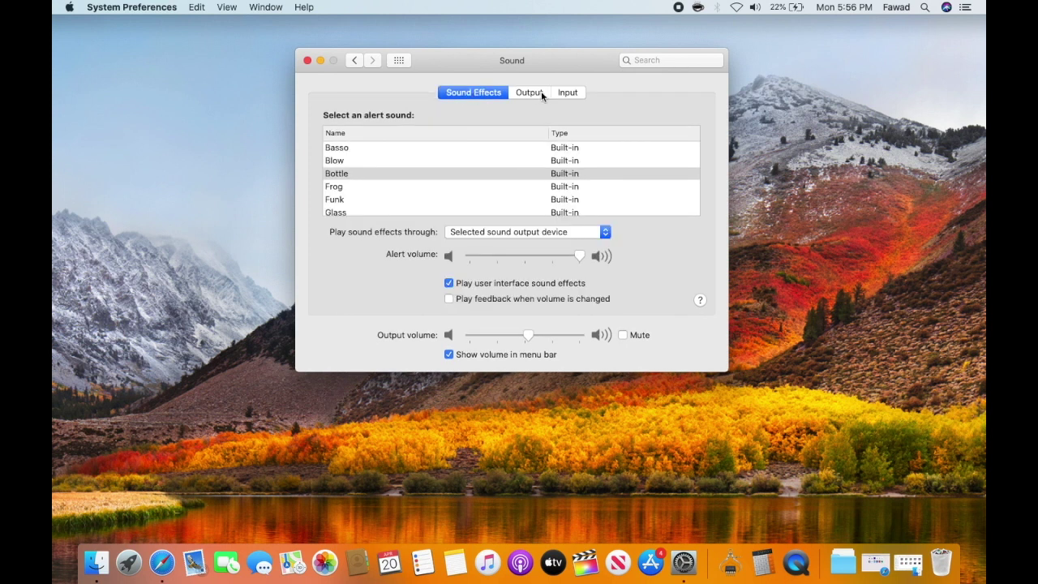
click(567, 92)
click(399, 60)
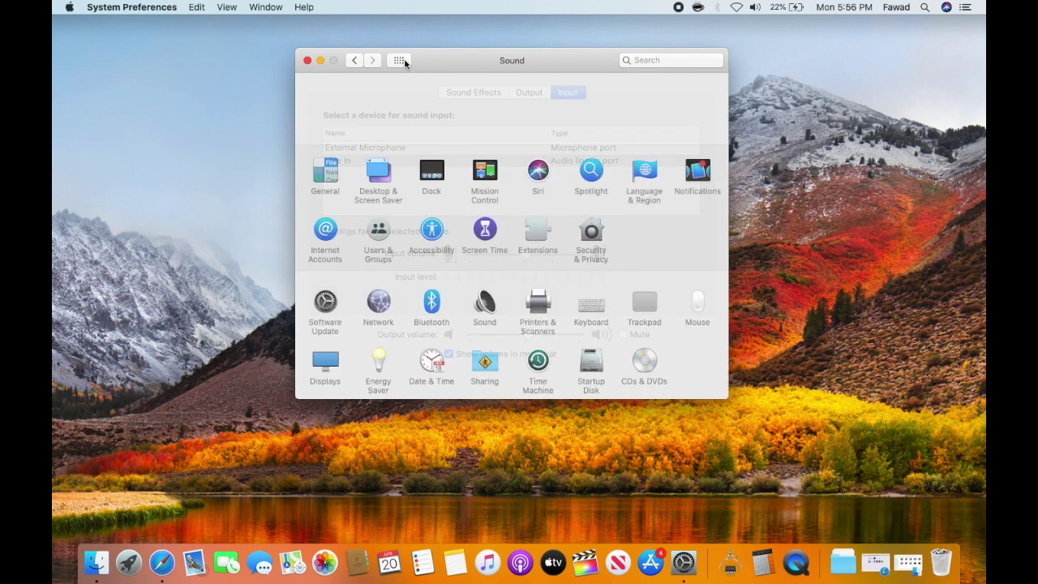
click(537, 304)
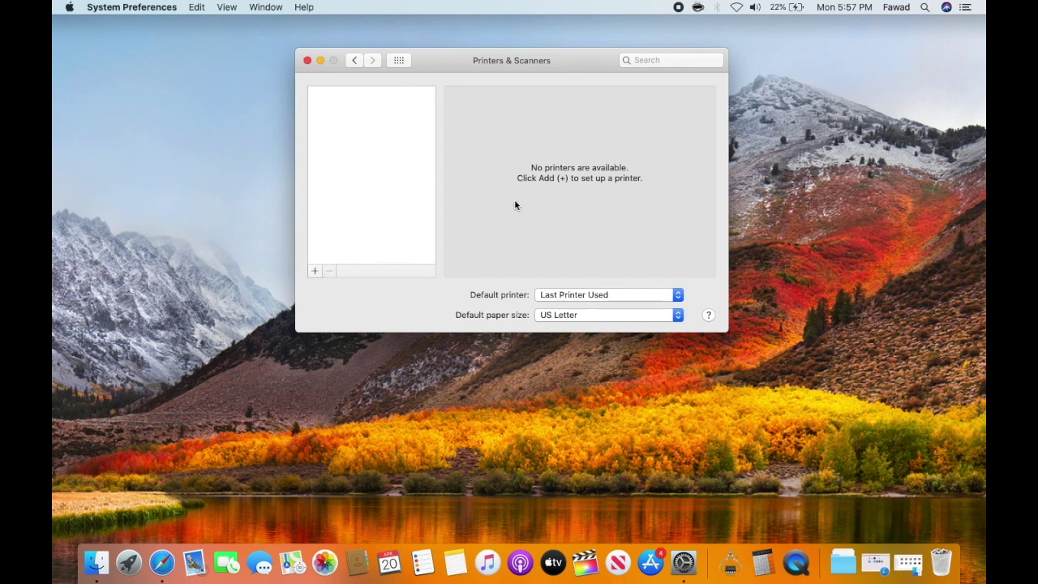
click(402, 63)
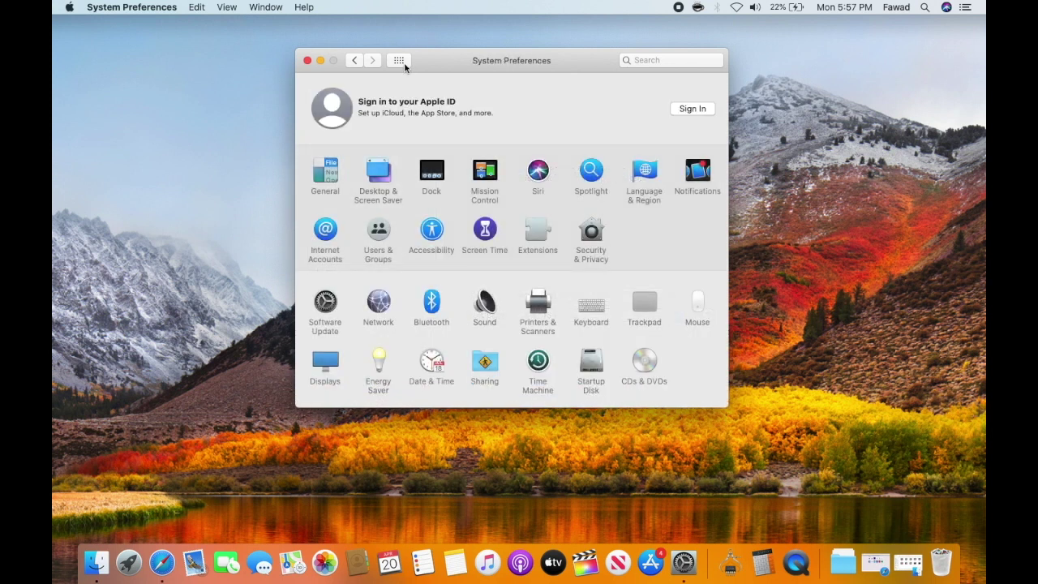
Step: Review the Keyboard settings, including text replacement, shortcuts, input sources and dictation, and return to the overview of all preferences
click(591, 306)
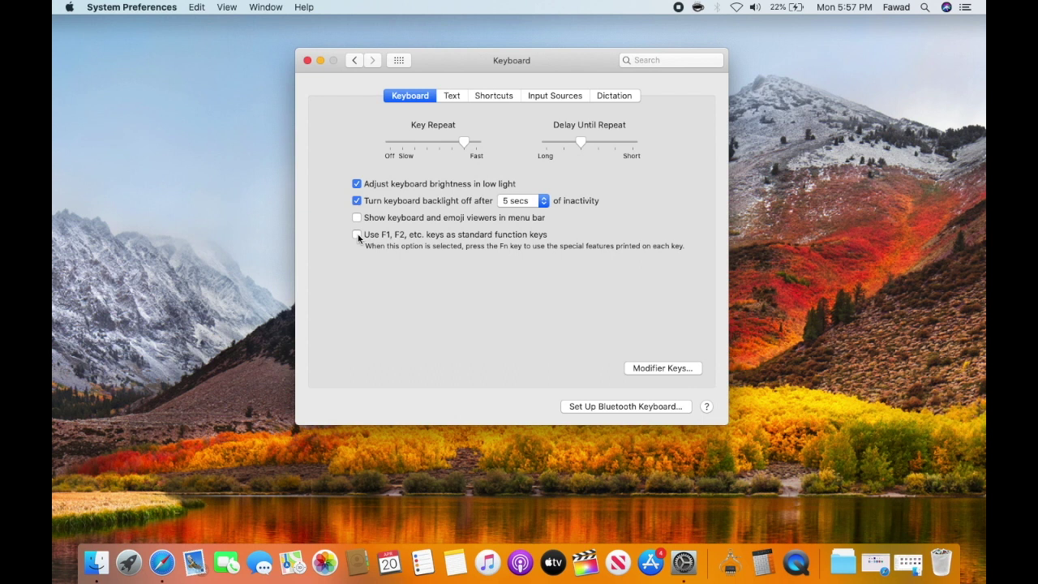
click(454, 99)
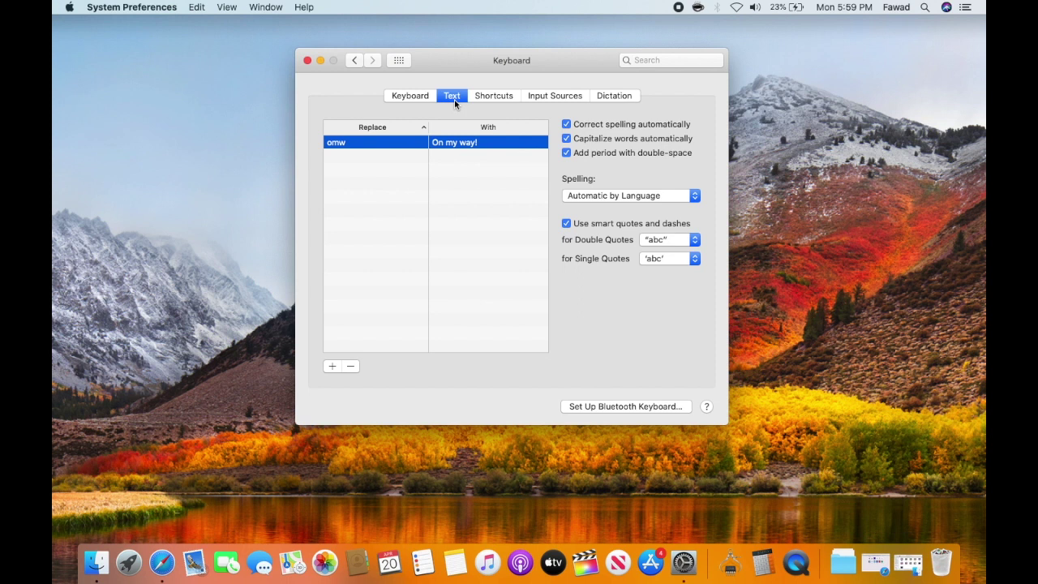
click(488, 96)
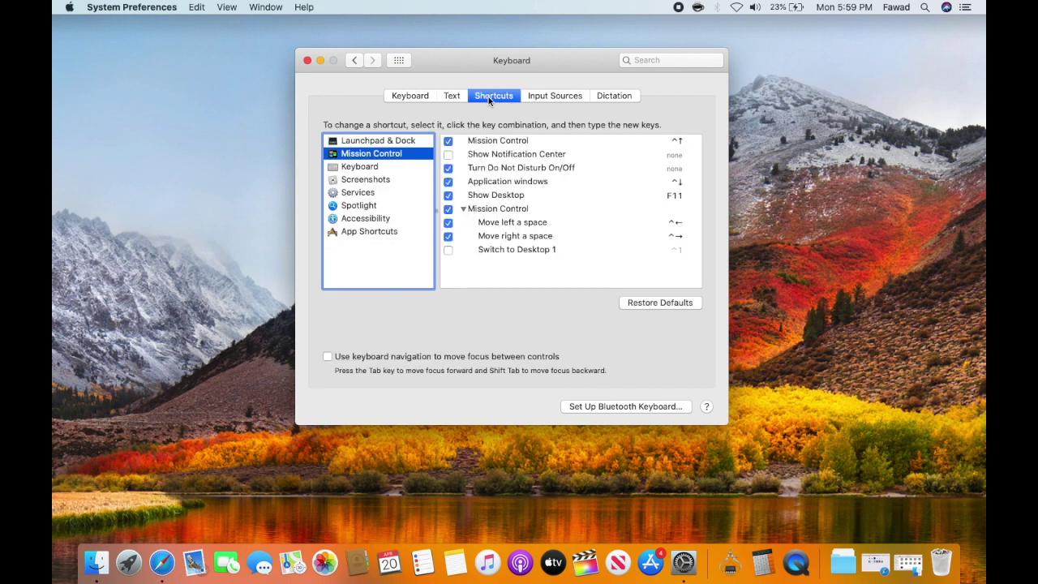
click(550, 96)
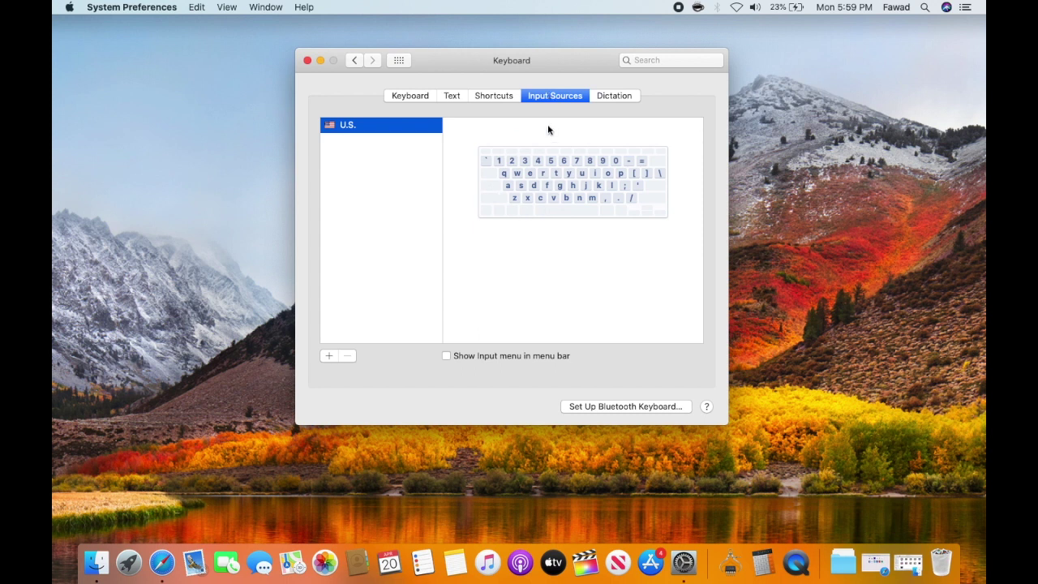
click(618, 95)
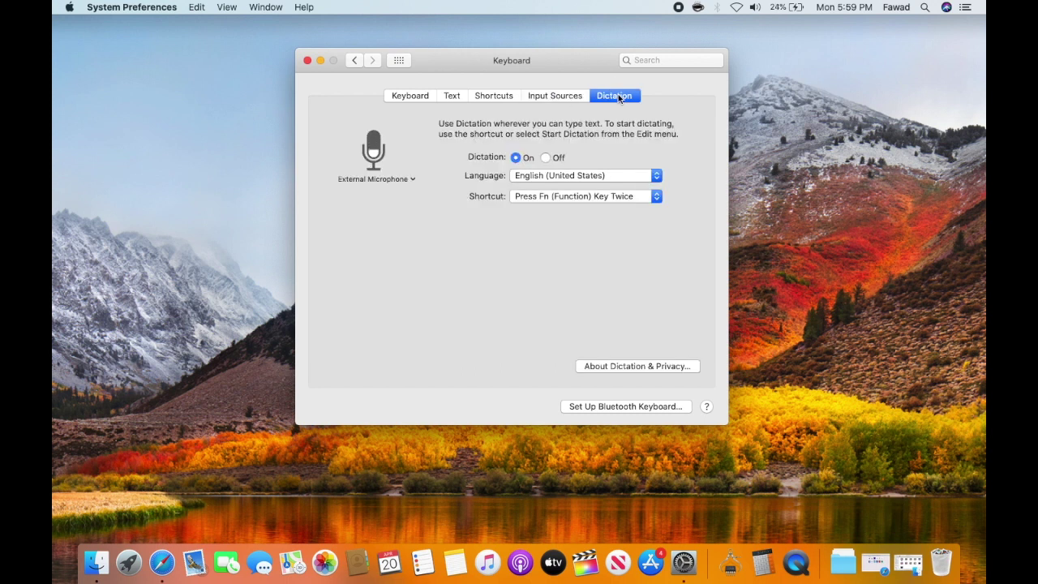
click(400, 61)
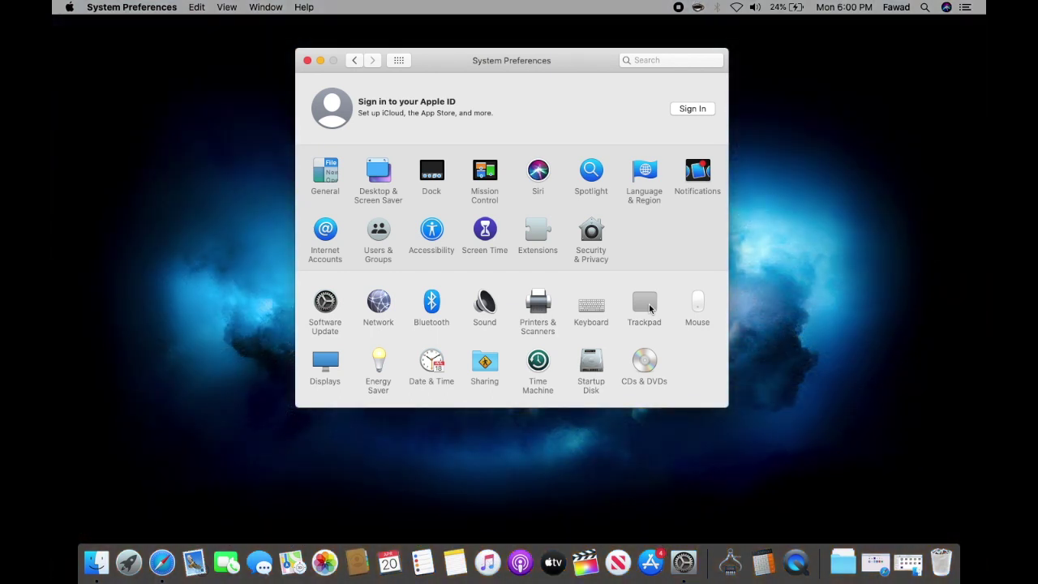
Step: In the Trackpad settings, turn Look up & data detectors off and on again
click(647, 305)
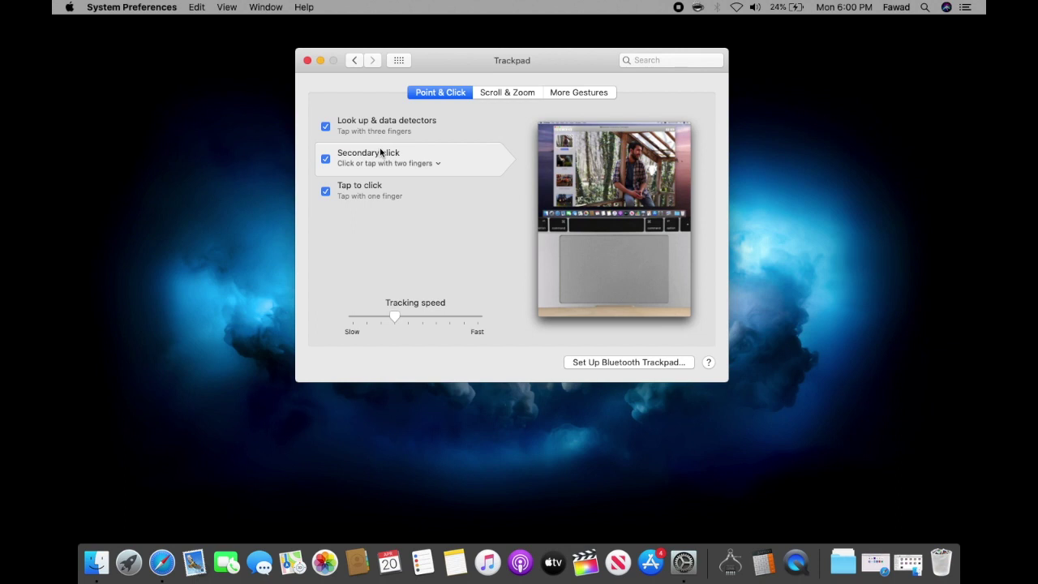
click(327, 128)
click(328, 130)
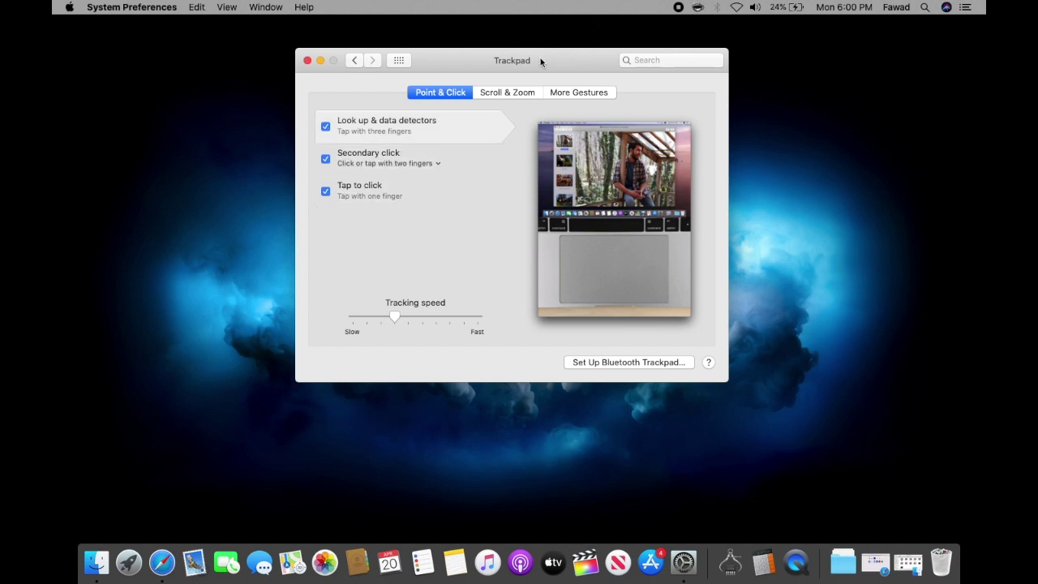
Step: Examine the trackpad's pointing, scrolling, zooming and additional gesture options, and return to the overview of all preferences
click(526, 92)
click(573, 94)
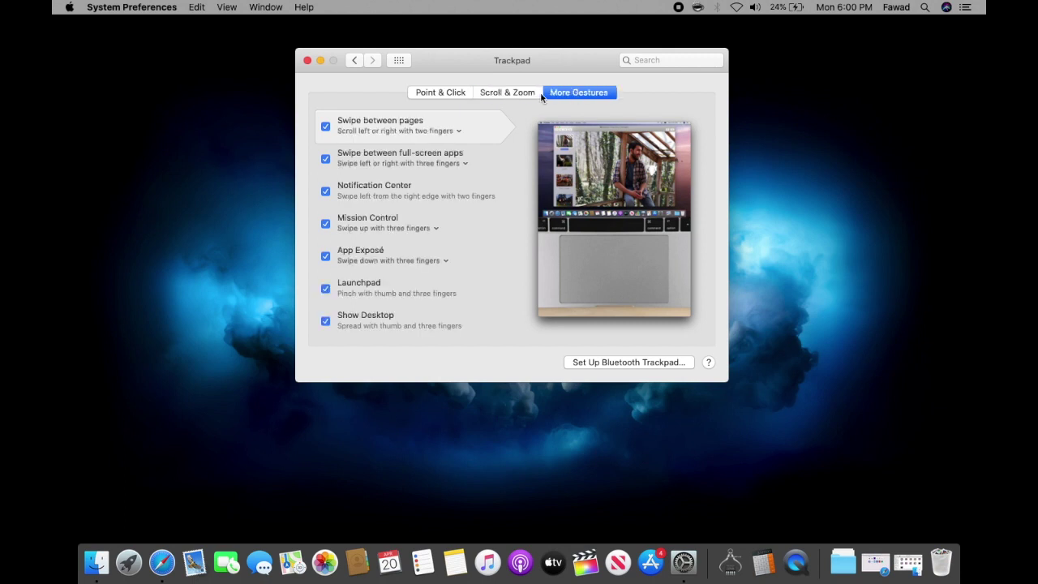
click(515, 93)
click(569, 92)
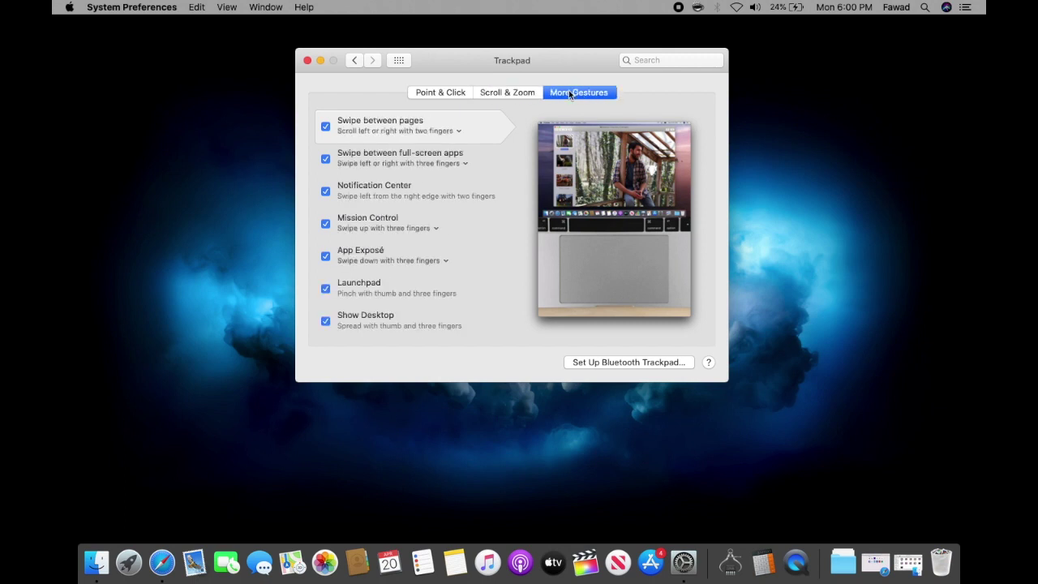
click(515, 94)
click(459, 94)
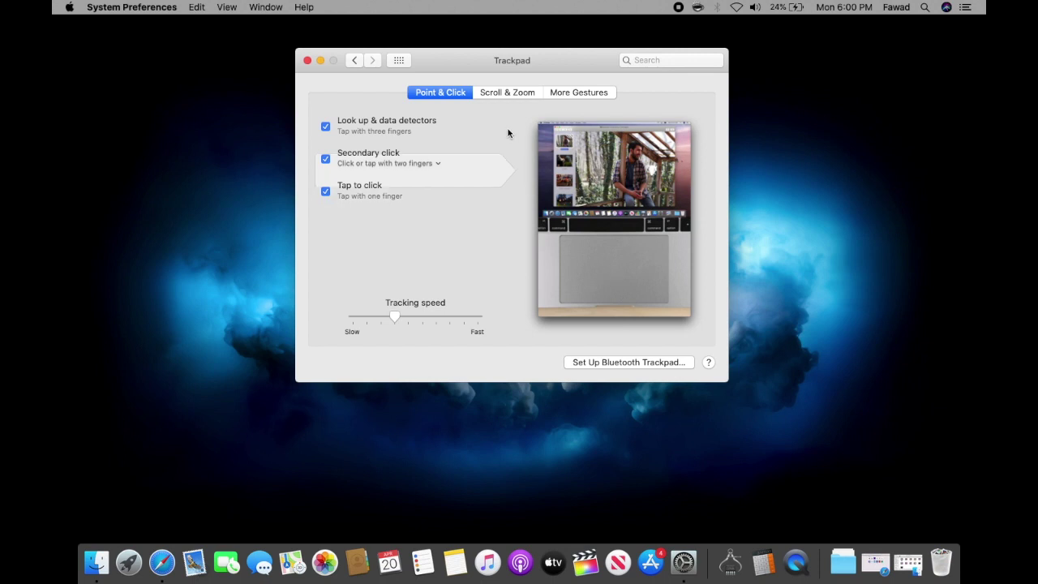
click(509, 94)
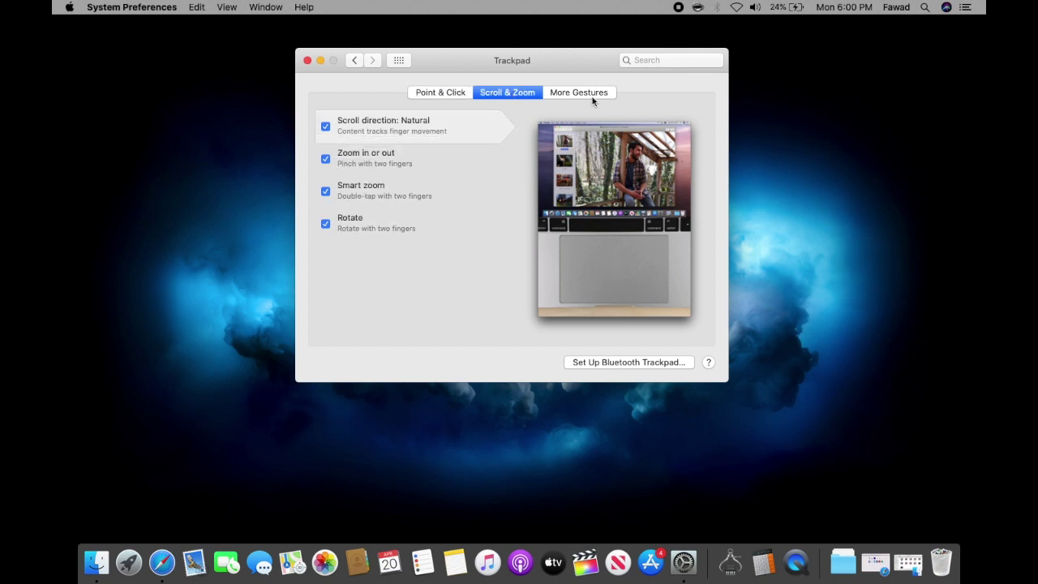
click(592, 95)
click(521, 94)
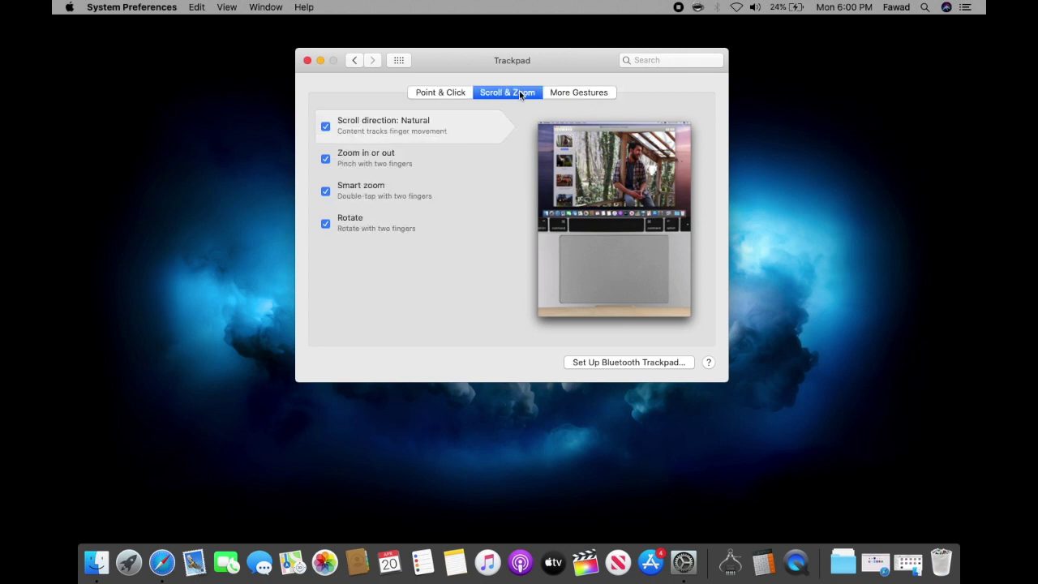
click(456, 94)
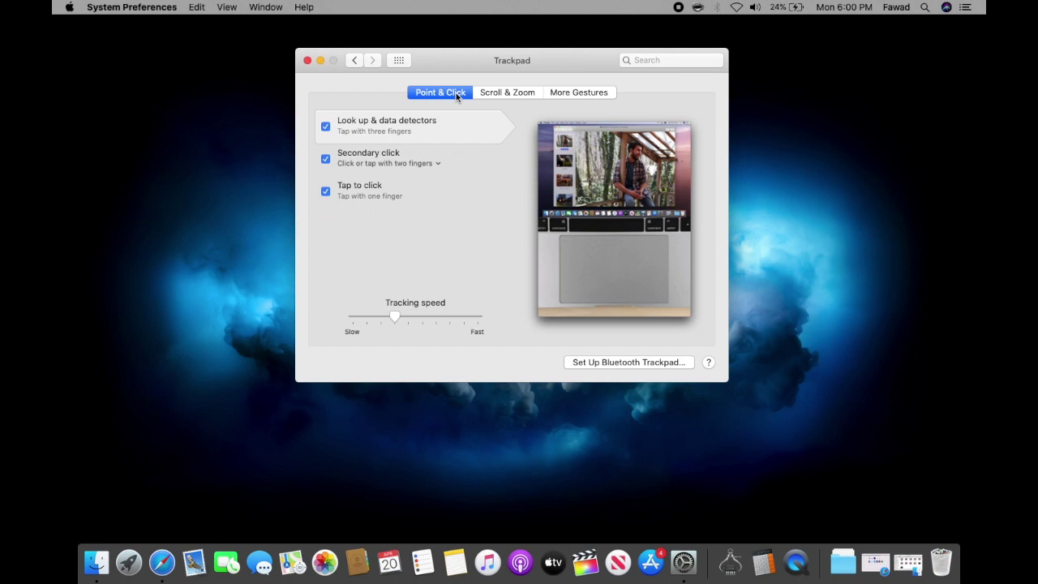
click(506, 96)
click(578, 93)
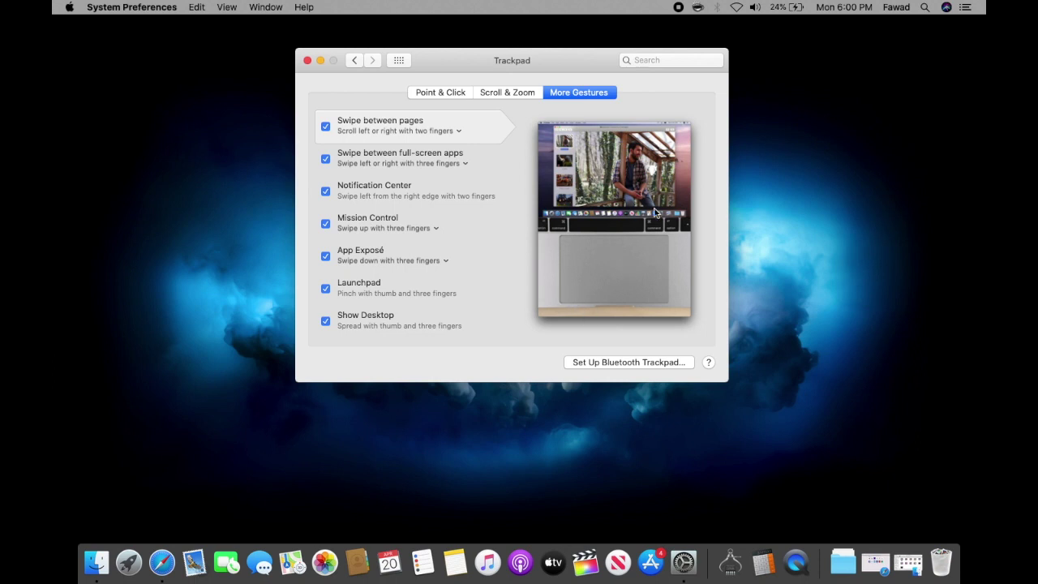
click(398, 61)
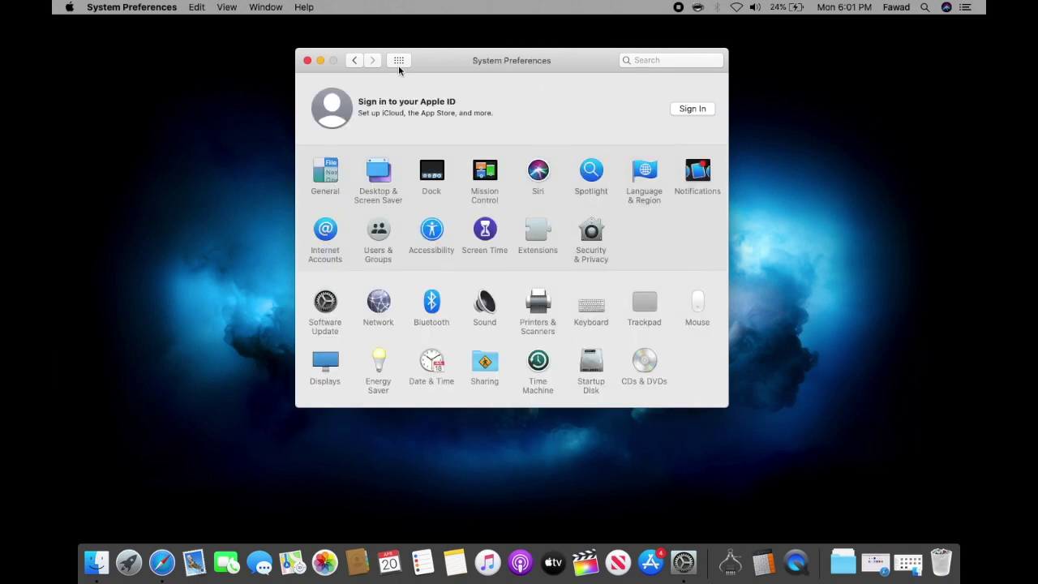
Step: View the Mouse settings, and look through the resolution, color profile and Night Shift options of the built-in display
click(694, 305)
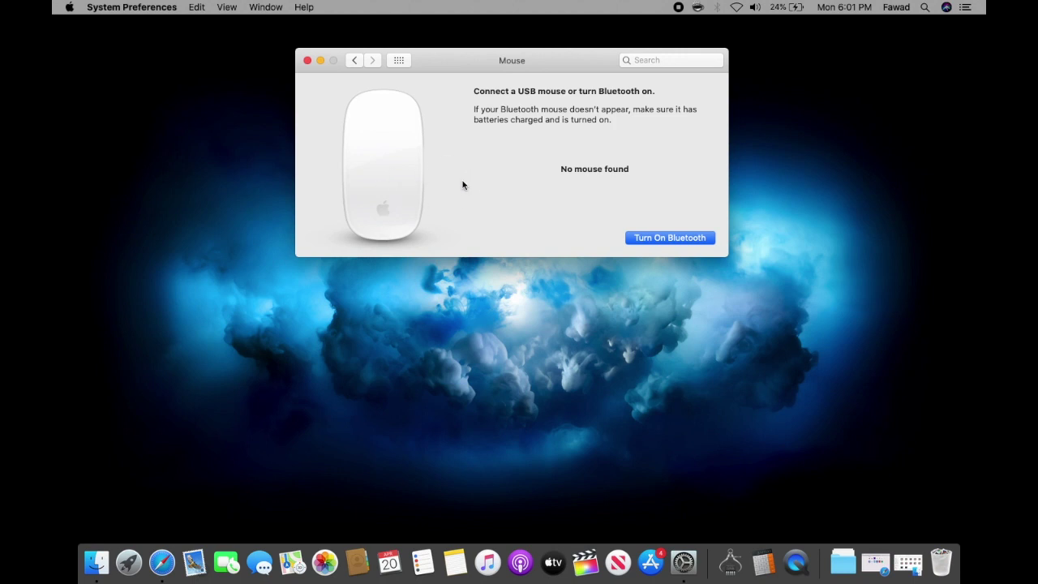
click(401, 61)
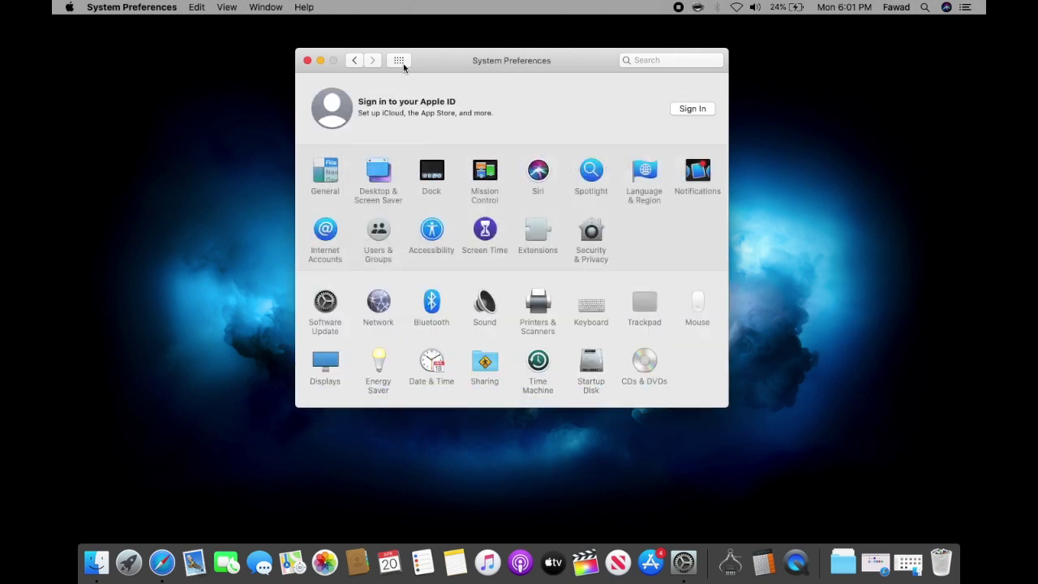
click(341, 357)
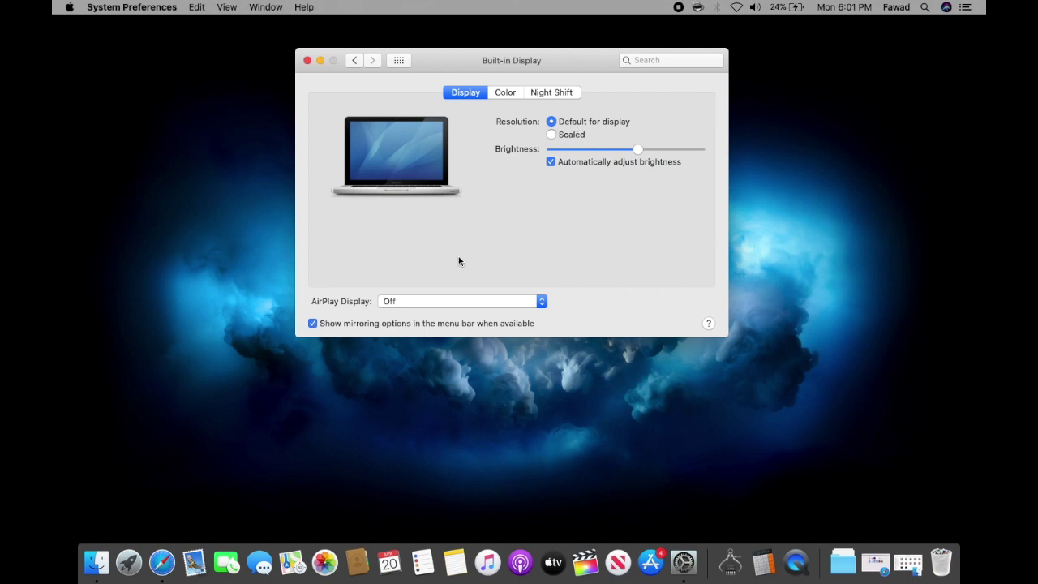
click(506, 92)
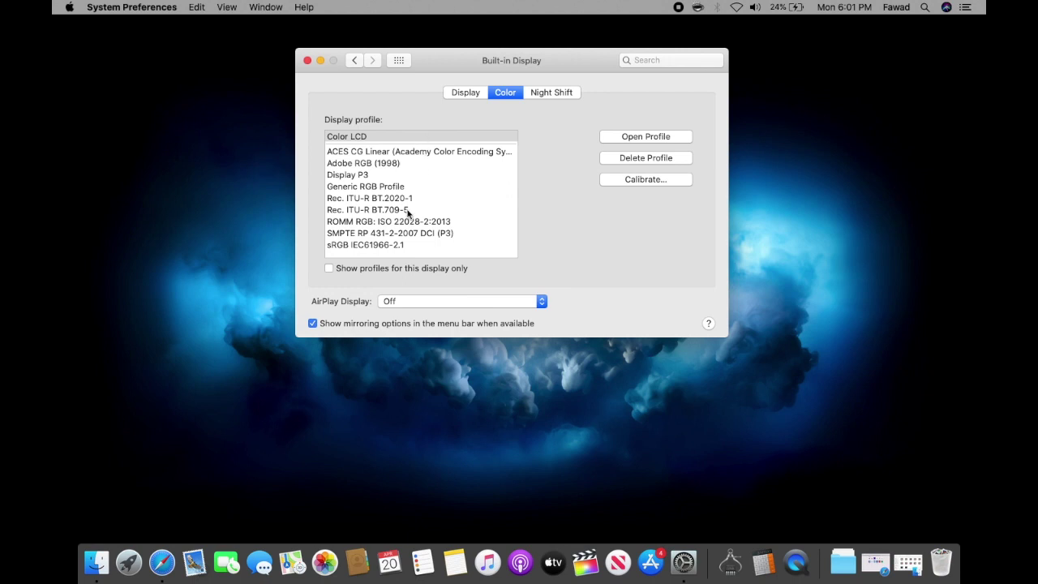
click(551, 93)
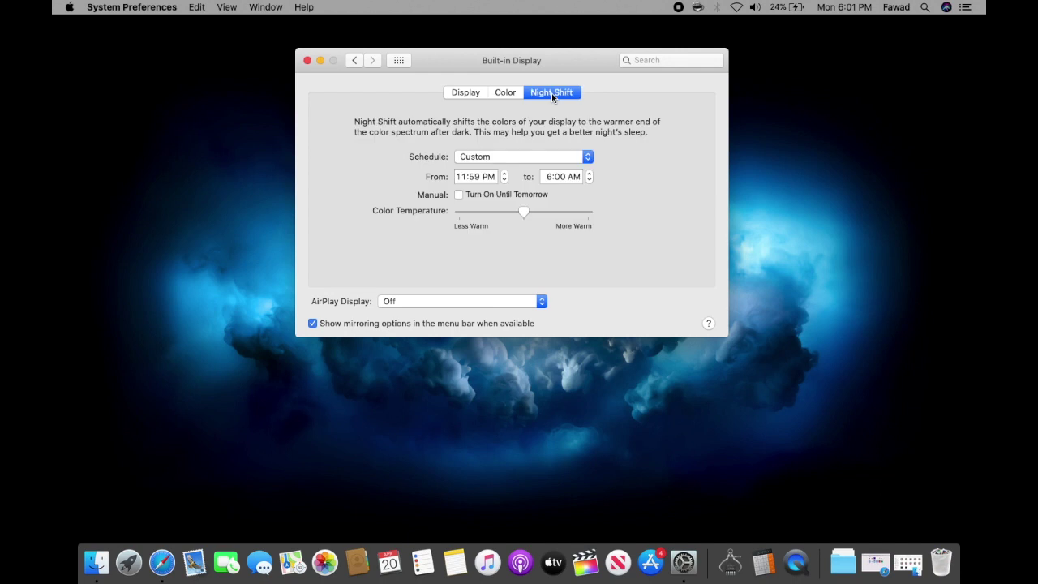
click(511, 94)
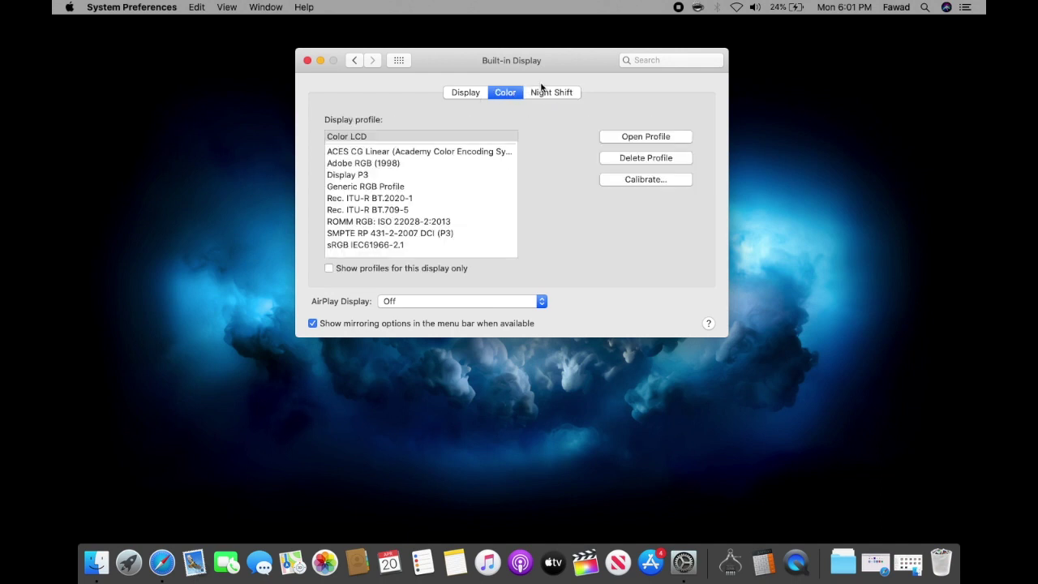
click(541, 92)
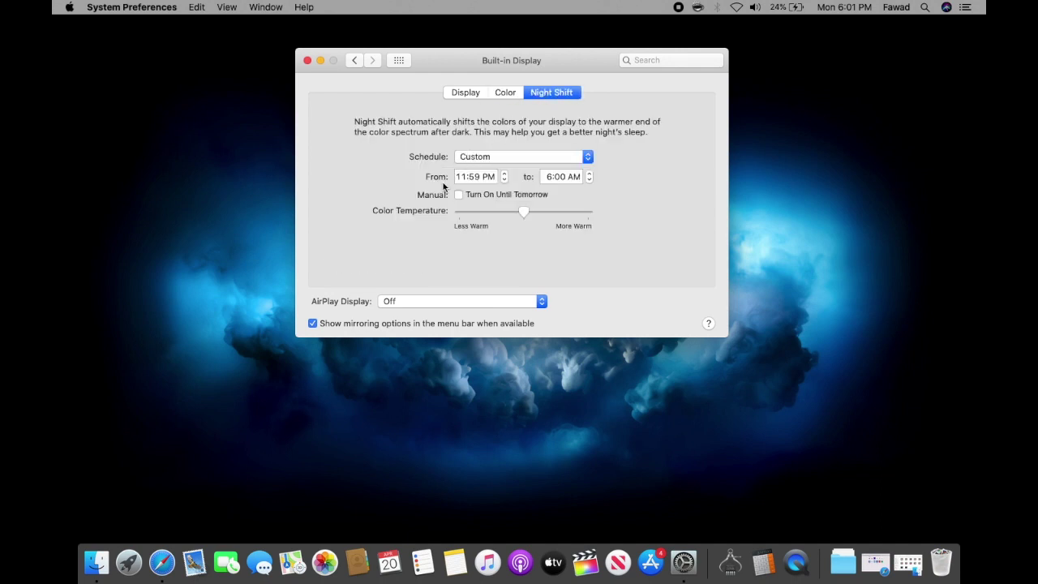
click(465, 94)
click(555, 92)
Step: Step the start time of the custom Night Shift schedule up and down, leaving it at 11:59 PM
click(504, 178)
click(503, 174)
click(492, 178)
click(506, 180)
click(506, 180)
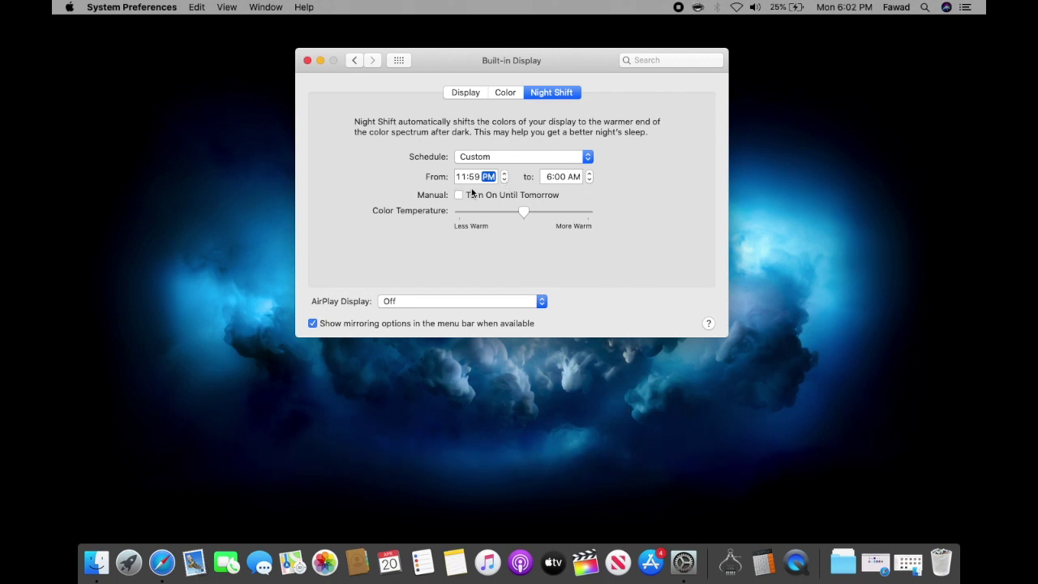
Step: Switch the Night Shift schedule to Off, and change it to Sunset to Sunrise
click(501, 155)
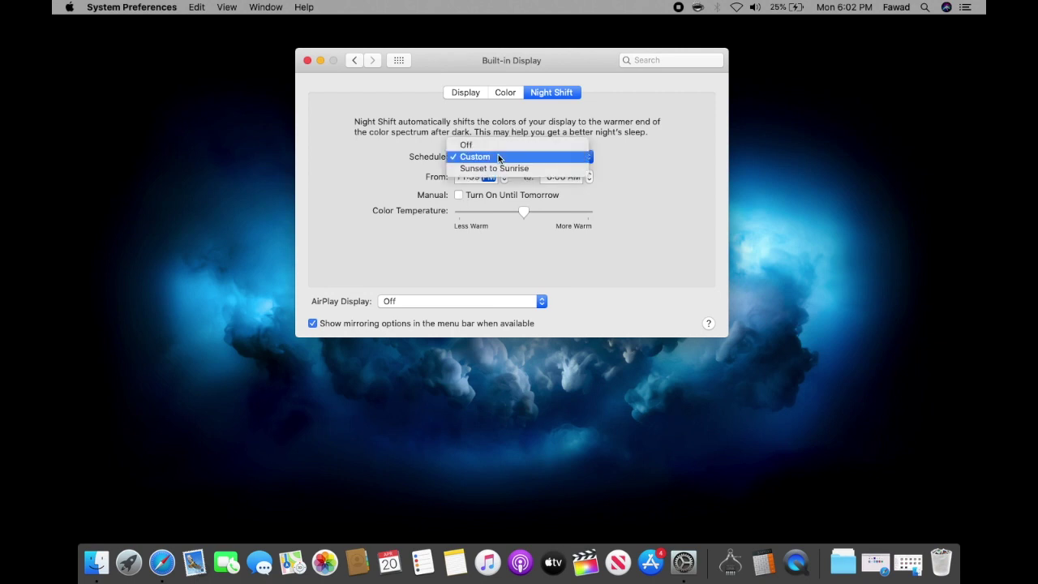
click(497, 146)
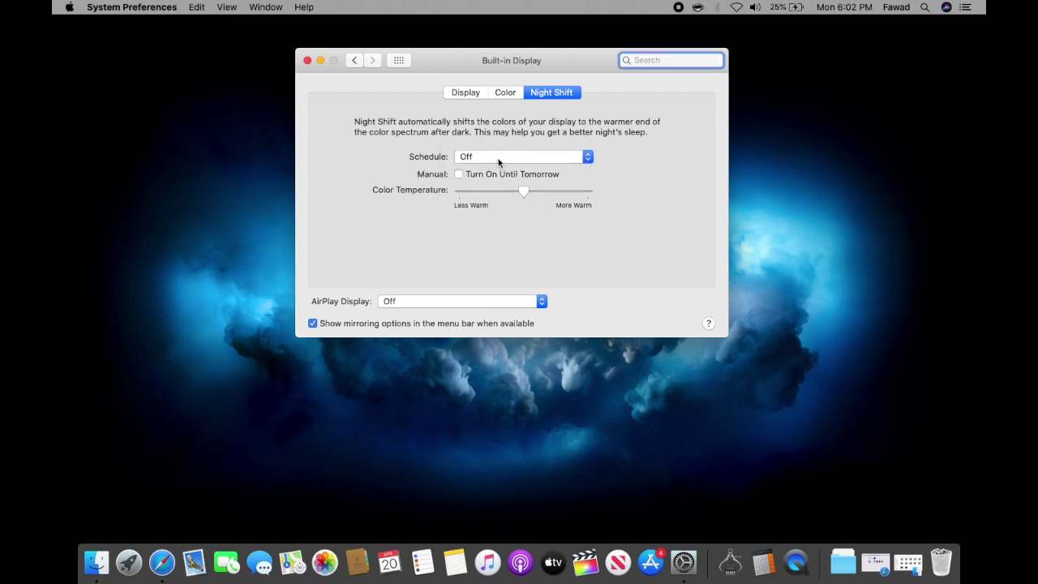
click(498, 159)
click(494, 180)
Step: Lower the built-in display's brightness, toggle automatic brightness adjustment, and return to the overview of all preferences
click(469, 93)
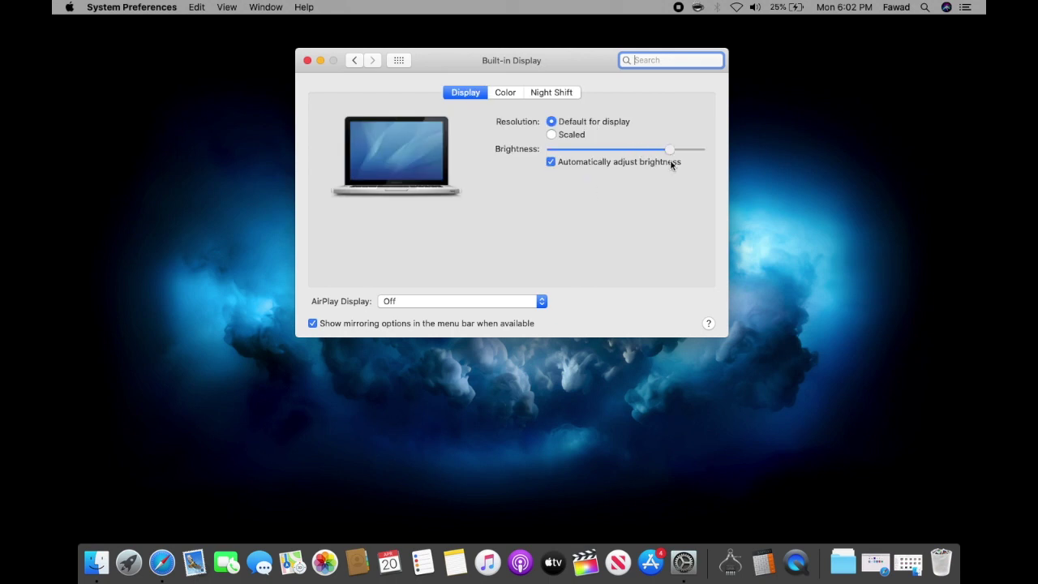
drag(705, 166, 642, 162)
click(552, 163)
click(551, 163)
click(552, 164)
click(398, 61)
Step: Compare the Battery and Power Adapter sleep settings in Energy Saver
click(383, 358)
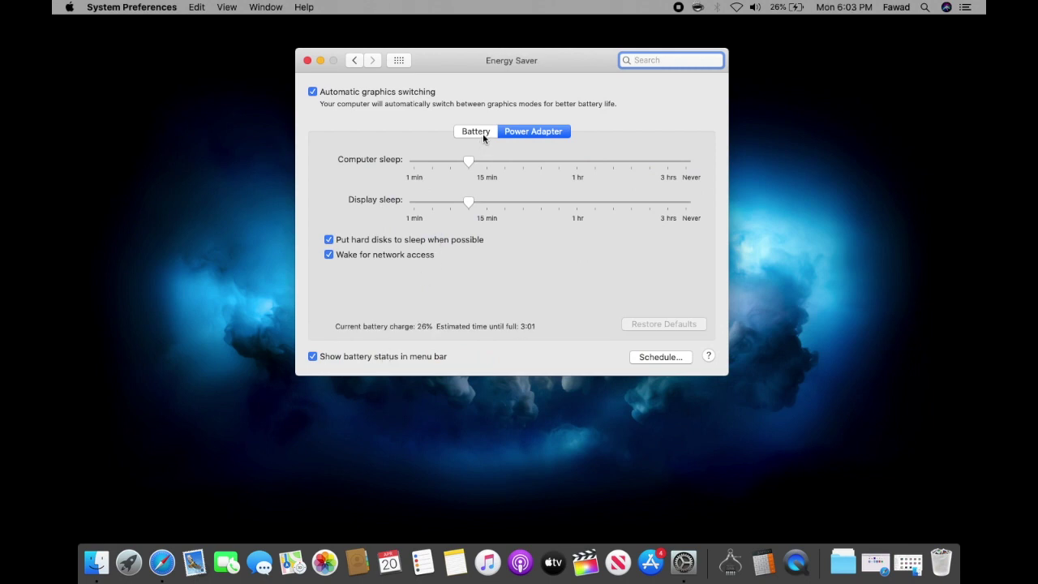
click(483, 133)
click(525, 135)
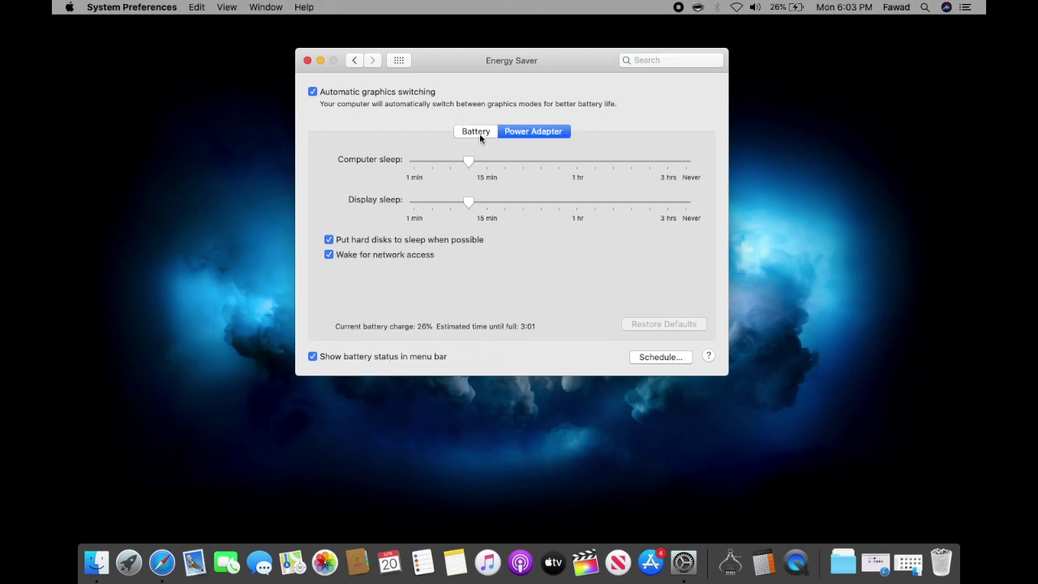
click(479, 133)
click(522, 132)
click(483, 132)
click(532, 134)
click(482, 133)
click(518, 132)
click(490, 131)
click(525, 132)
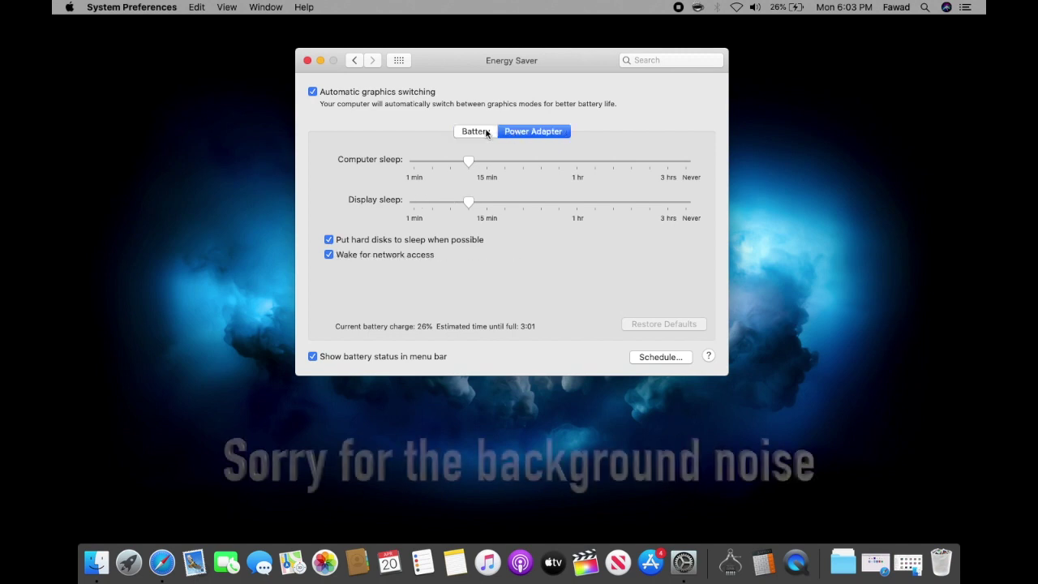
Step: Review the Battery and Power Adapter sleep settings once more, and return to the overview of all preferences
click(479, 131)
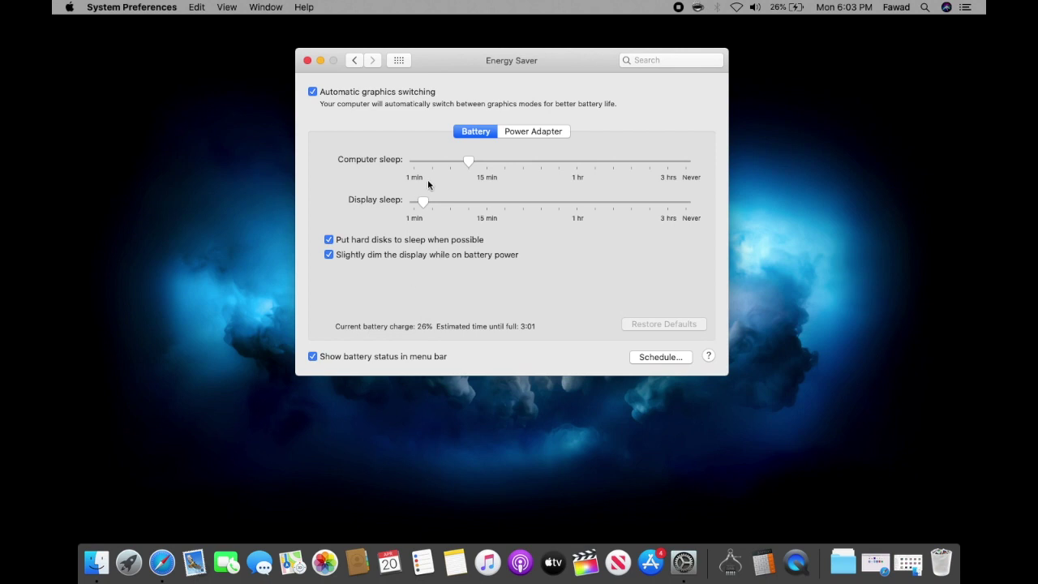
click(537, 132)
click(484, 134)
click(519, 134)
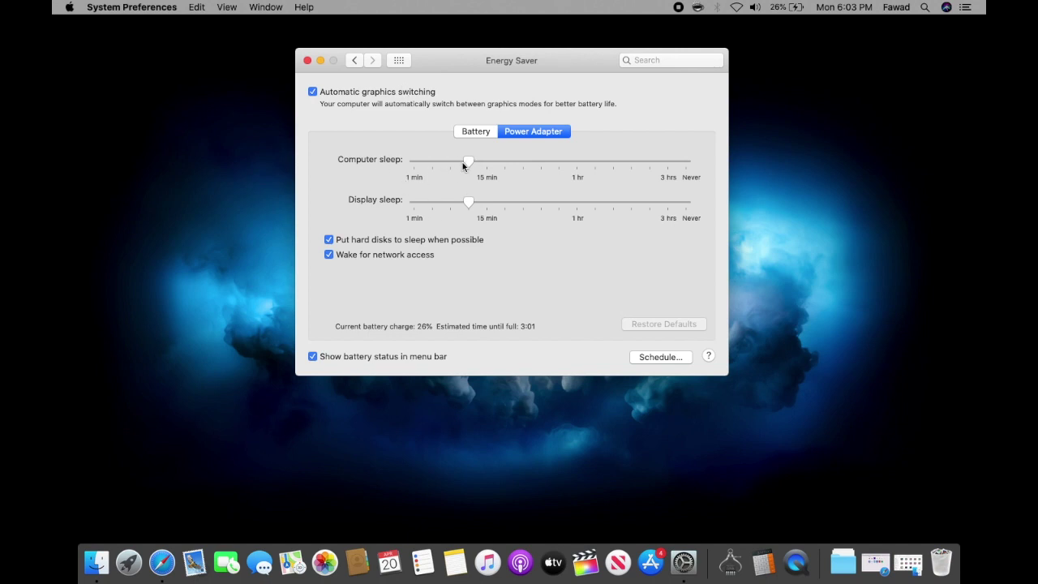
mouse_move(576, 167)
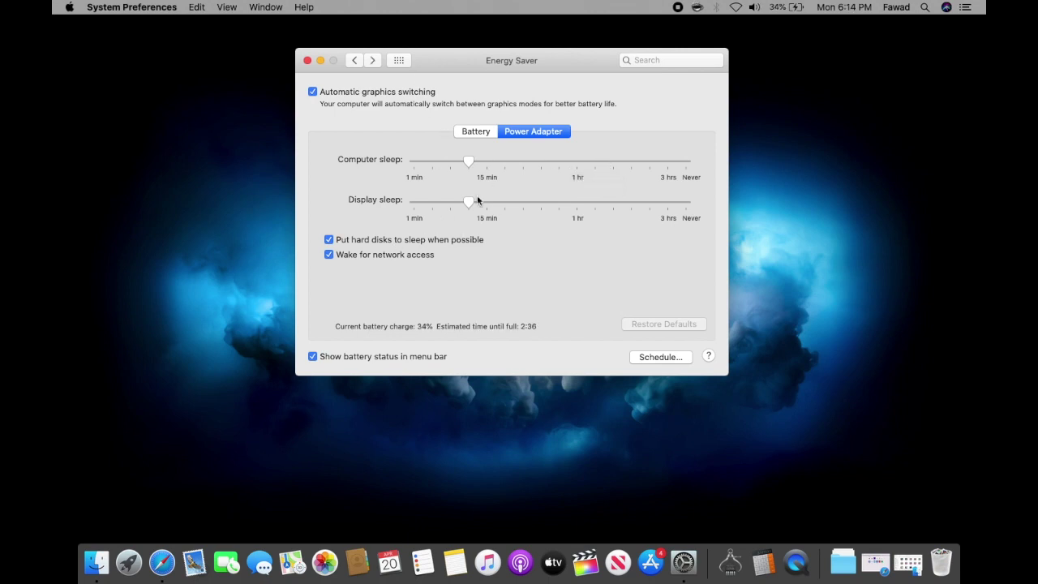
click(400, 61)
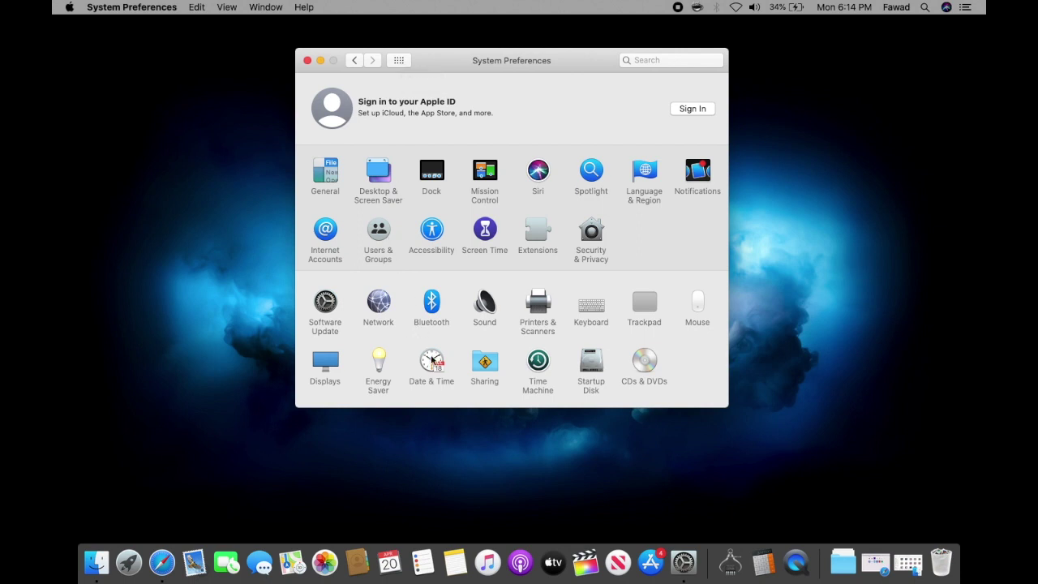
Step: Open the Date & Time preferences and unlock them for changes with the account password
click(432, 359)
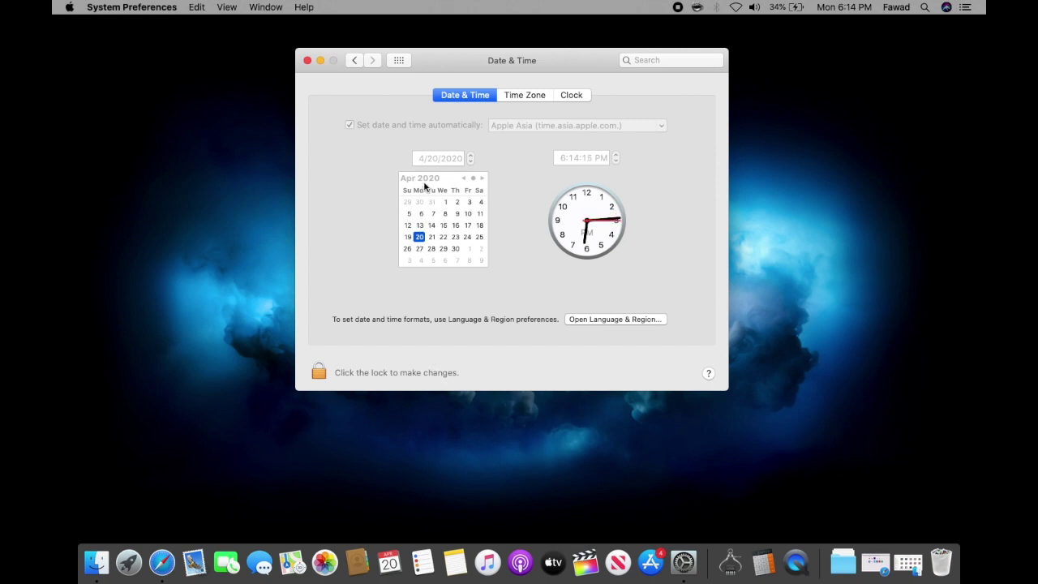
click(319, 376)
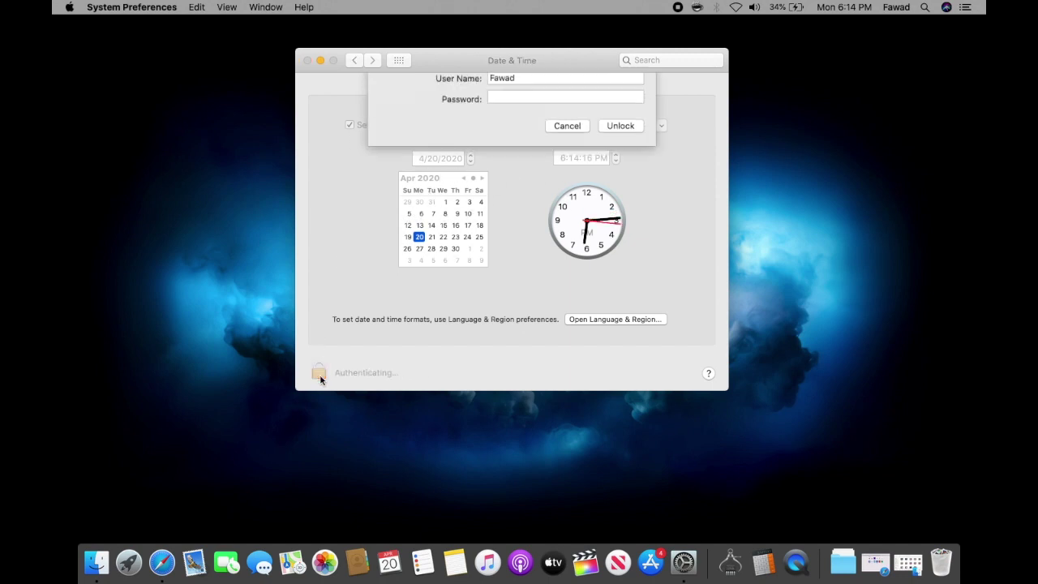
text(aaa)
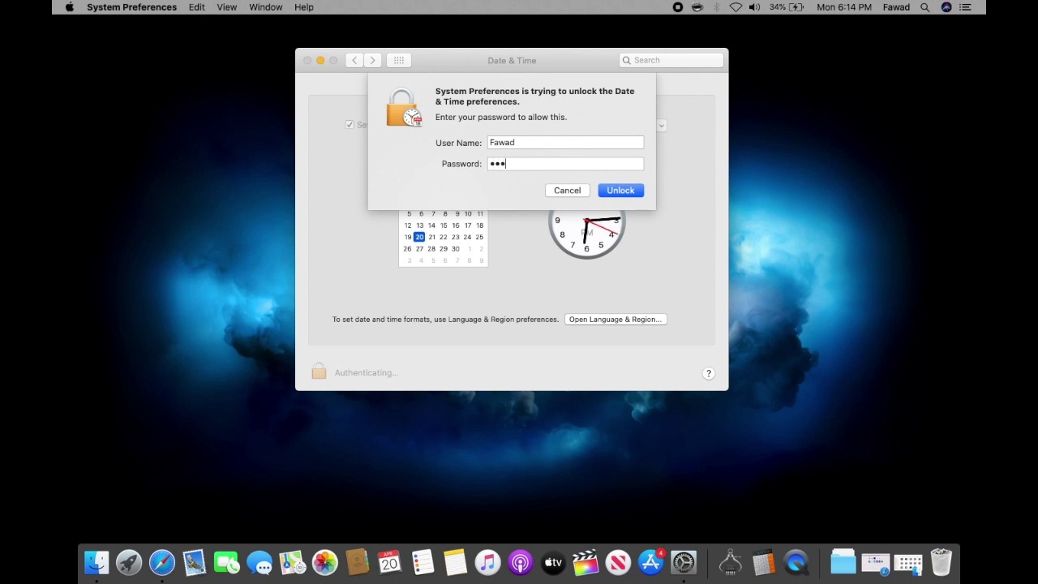
text(a)
key(Return)
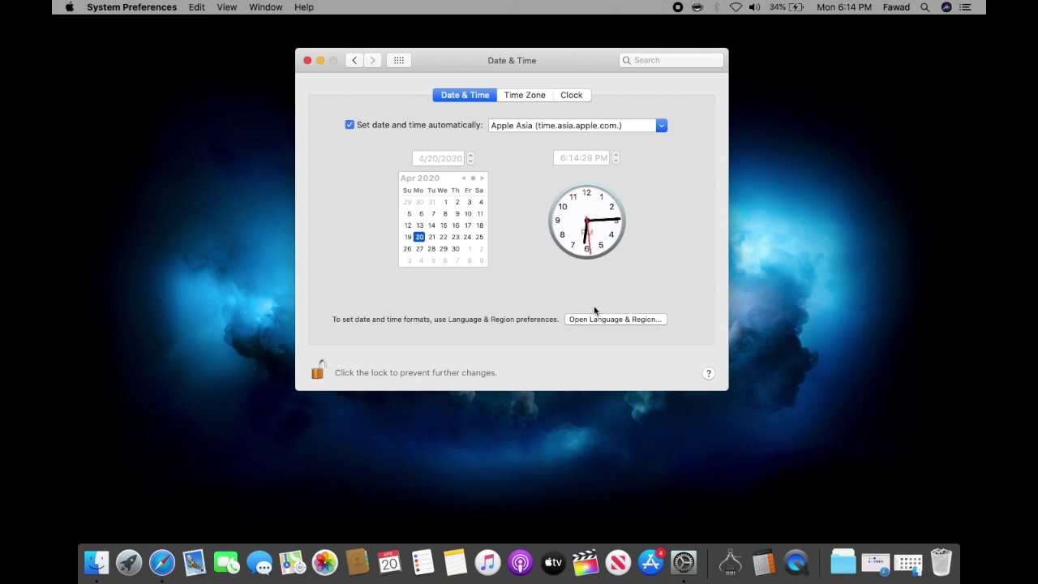
Step: Look through the Clock and Time Zone settings, and return to the date and time settings
click(568, 96)
click(535, 96)
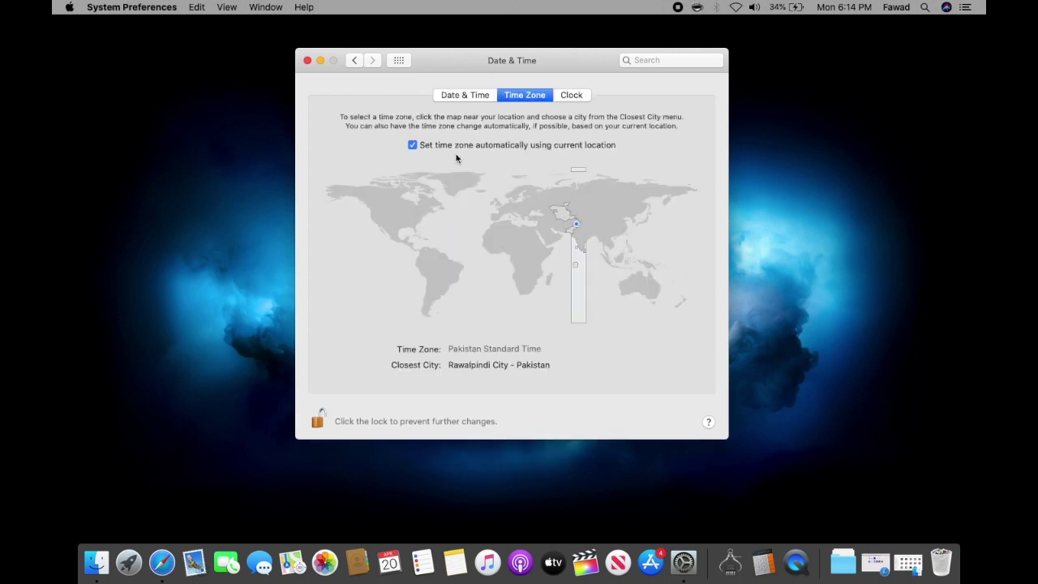
click(470, 95)
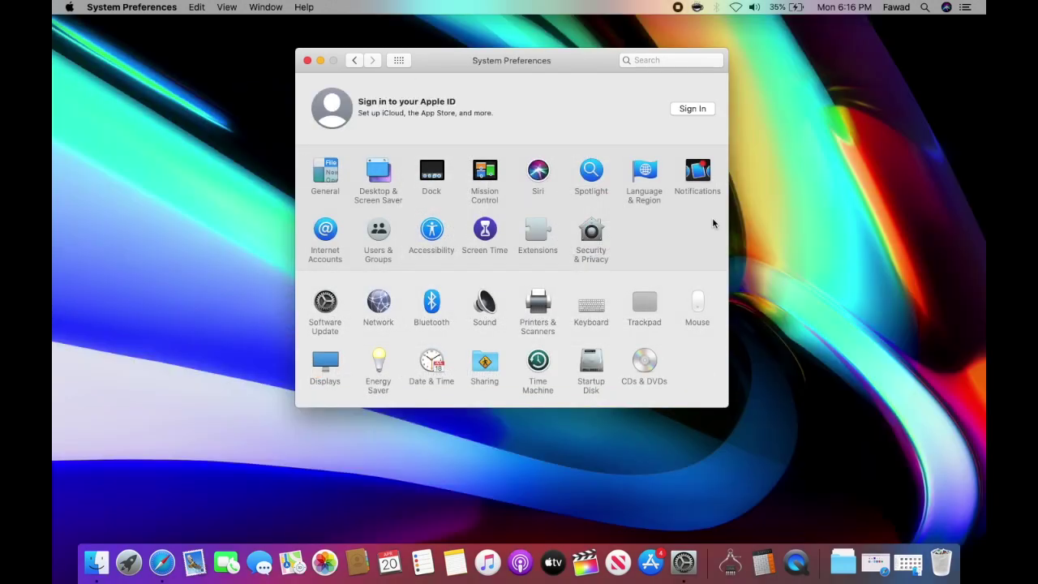
Step: View the Screen Sharing options in the Sharing preferences, and look at the Time Machine backup preferences
click(488, 362)
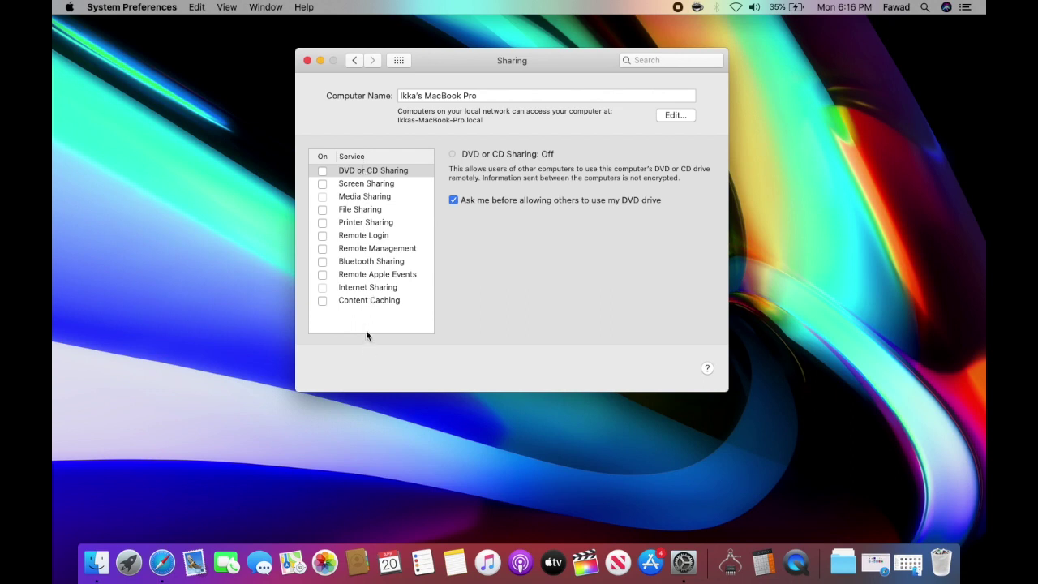
click(379, 186)
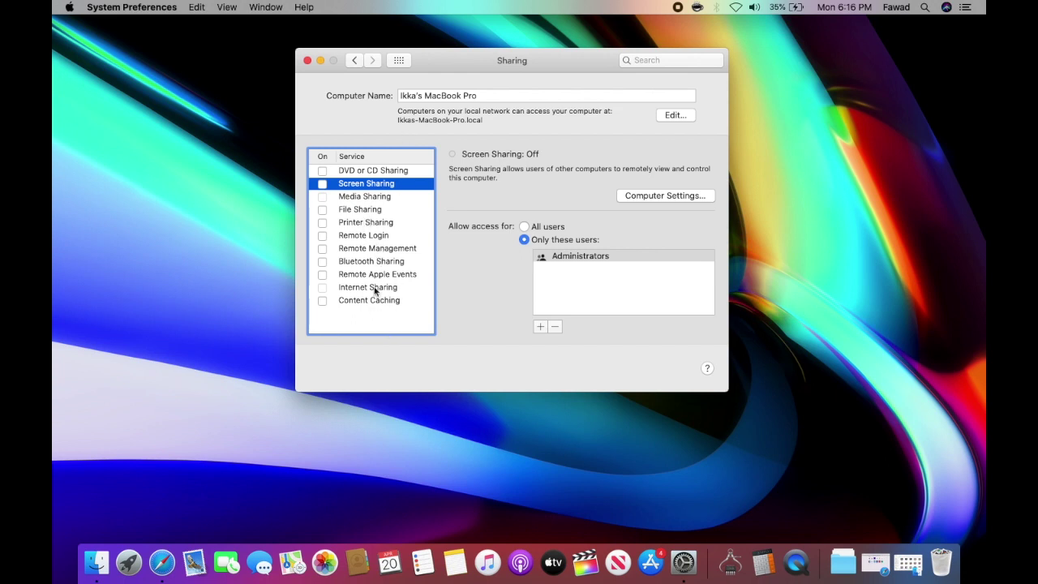
click(398, 63)
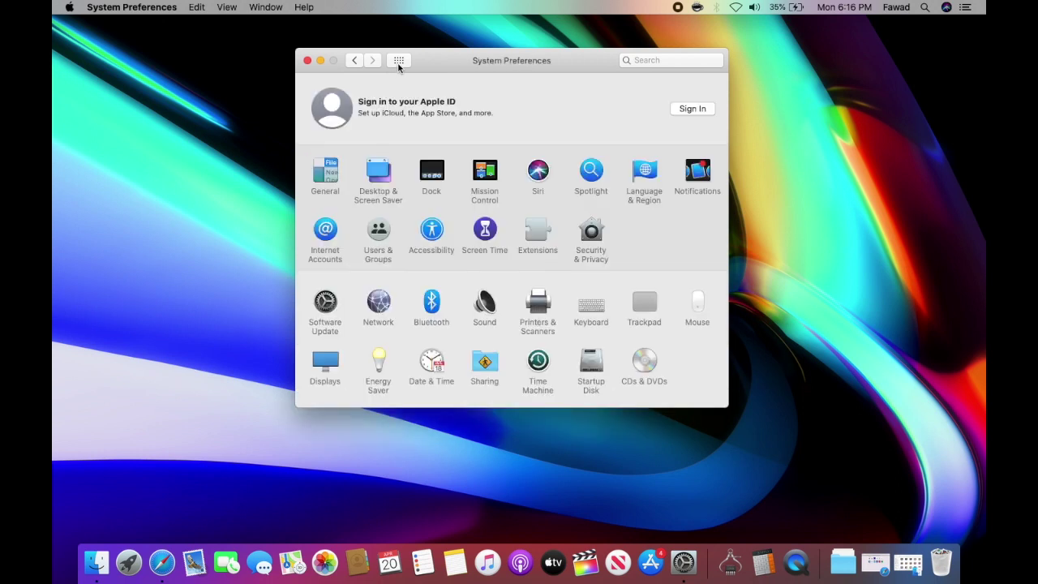
click(545, 365)
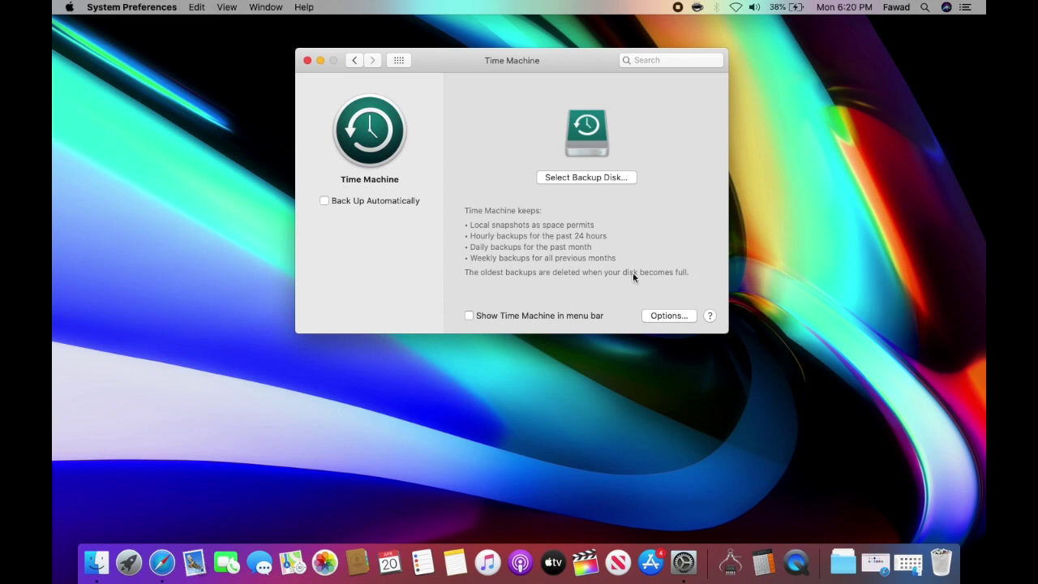
click(399, 60)
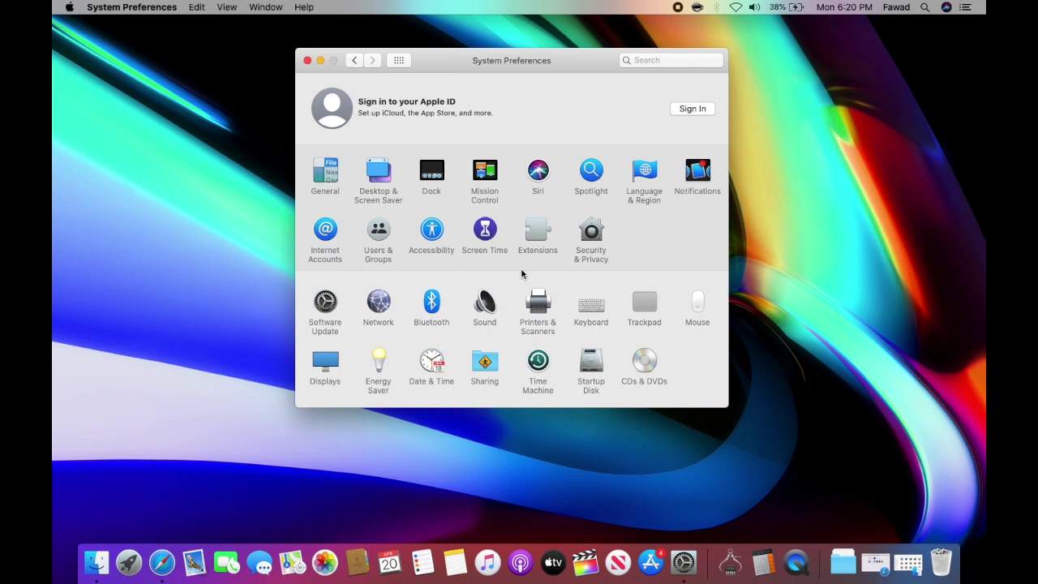
Step: Select the HDD macOS, 10.15.4 system as the startup disk, and return to the overview of all preferences
click(593, 365)
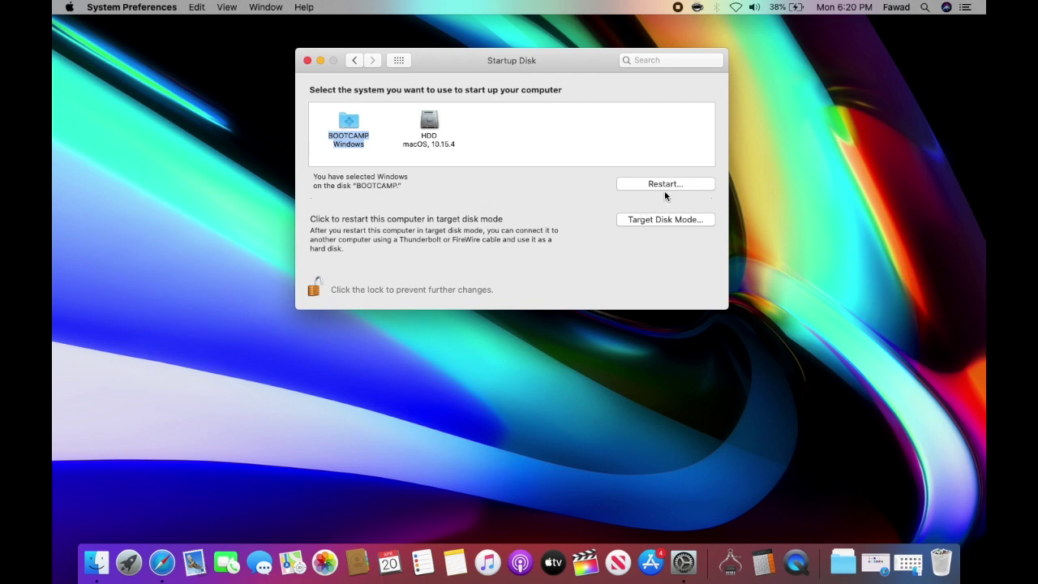
click(430, 125)
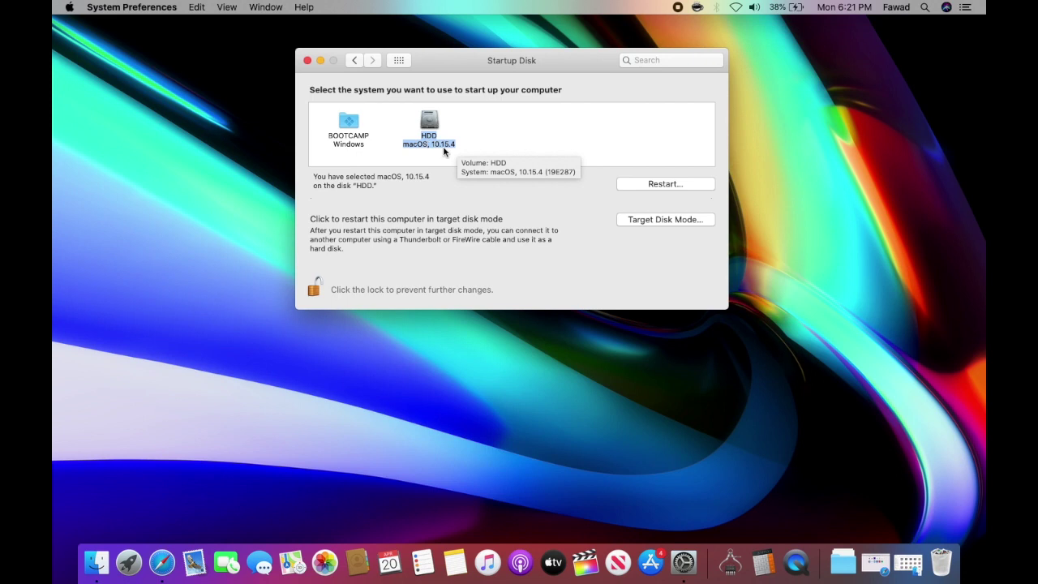
click(399, 60)
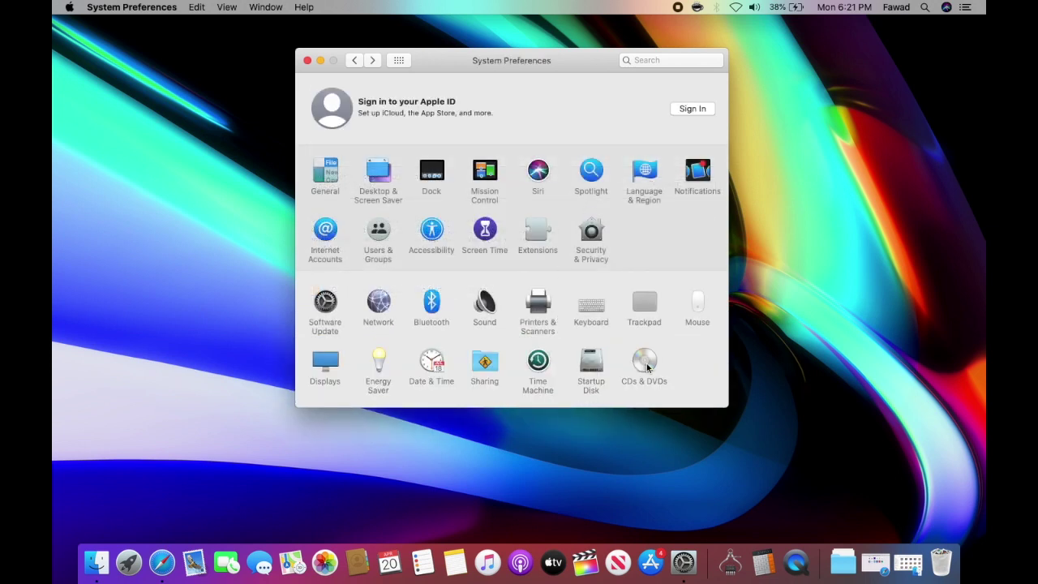
Step: Browse the other applications that can open for a blank CD in CDs & DVDs, and cancel without choosing one
click(647, 367)
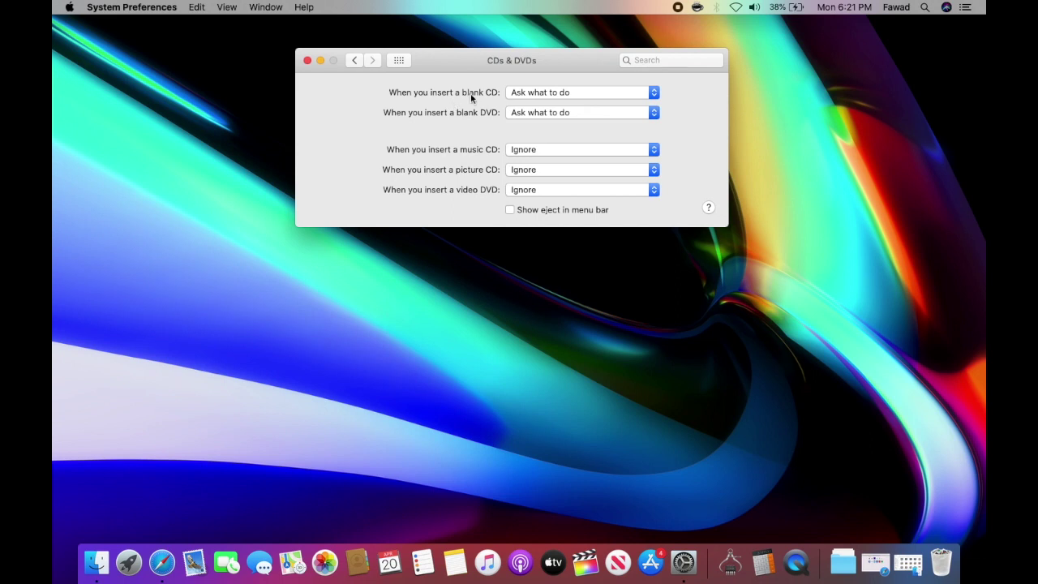
click(588, 94)
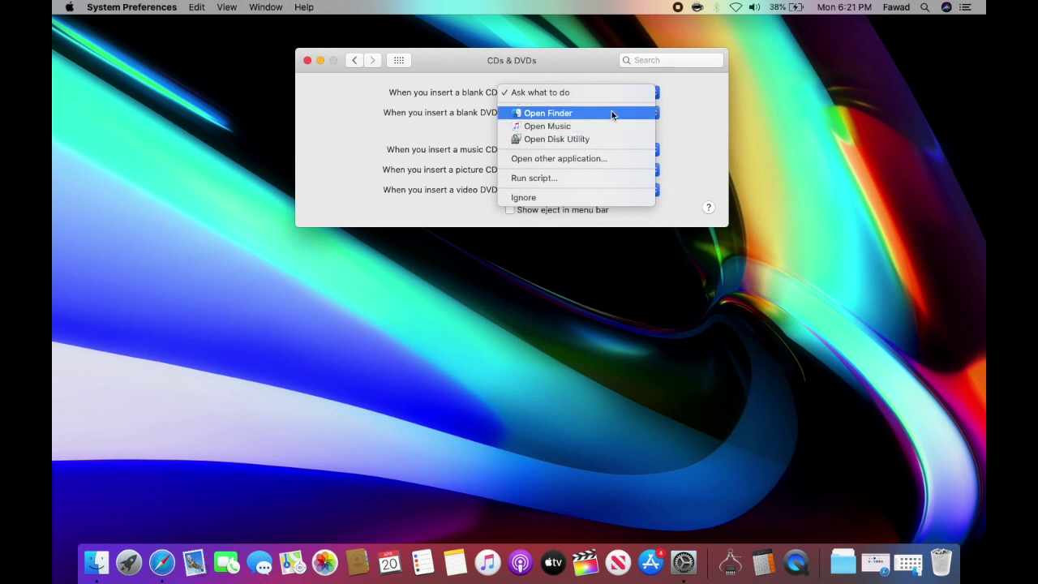
click(595, 158)
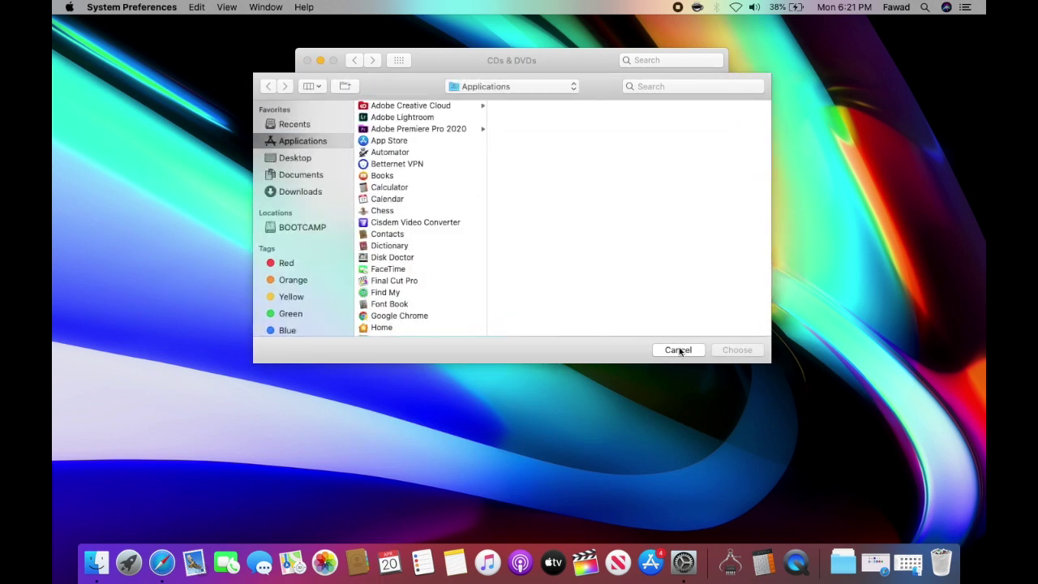
click(680, 350)
key(super+l)
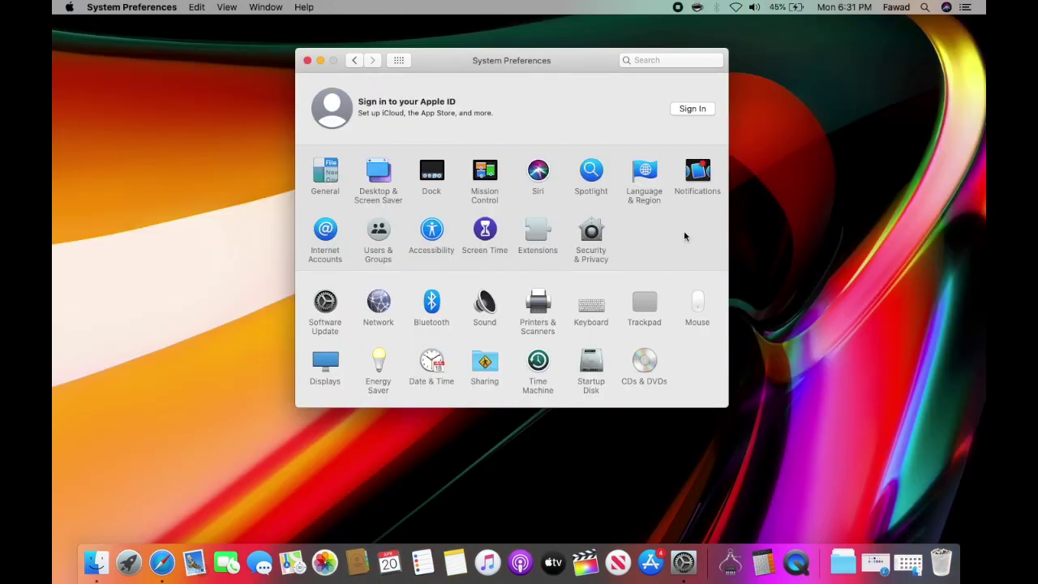